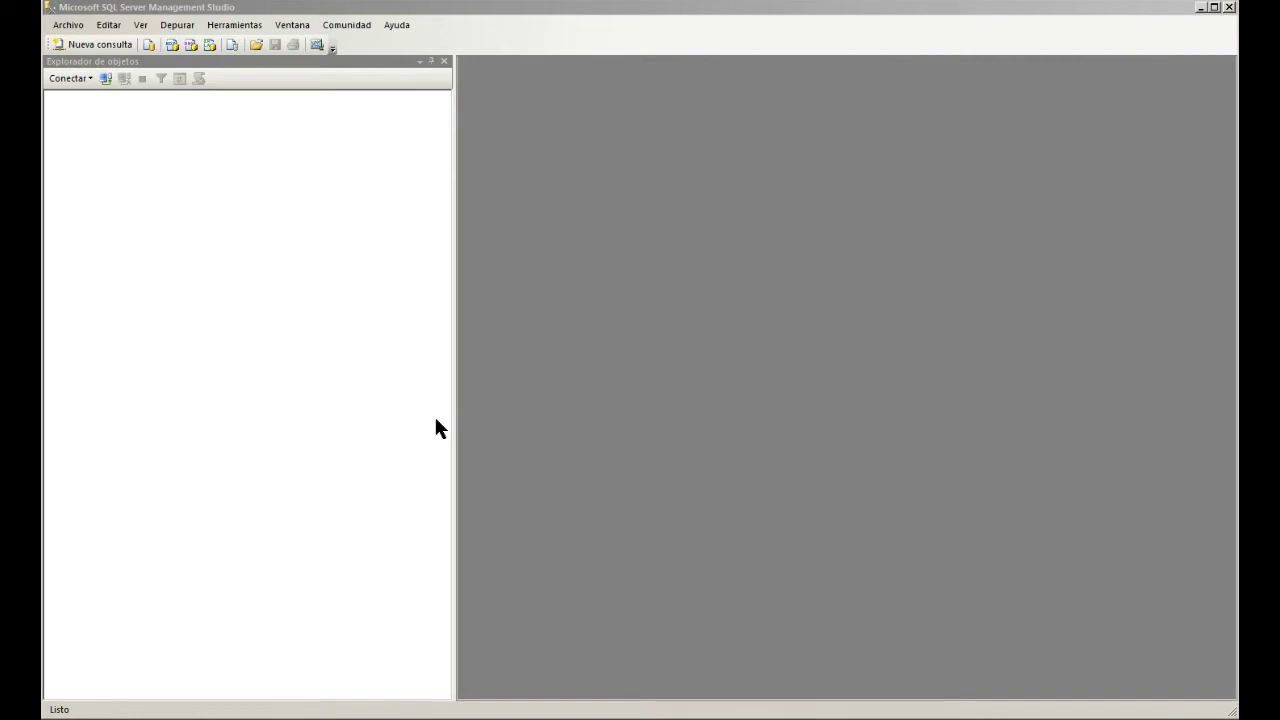
# Step: Connect to the database engine on server CIBQ2COMU08\SENA2 using Windows authentication
pyautogui.click(67, 82)
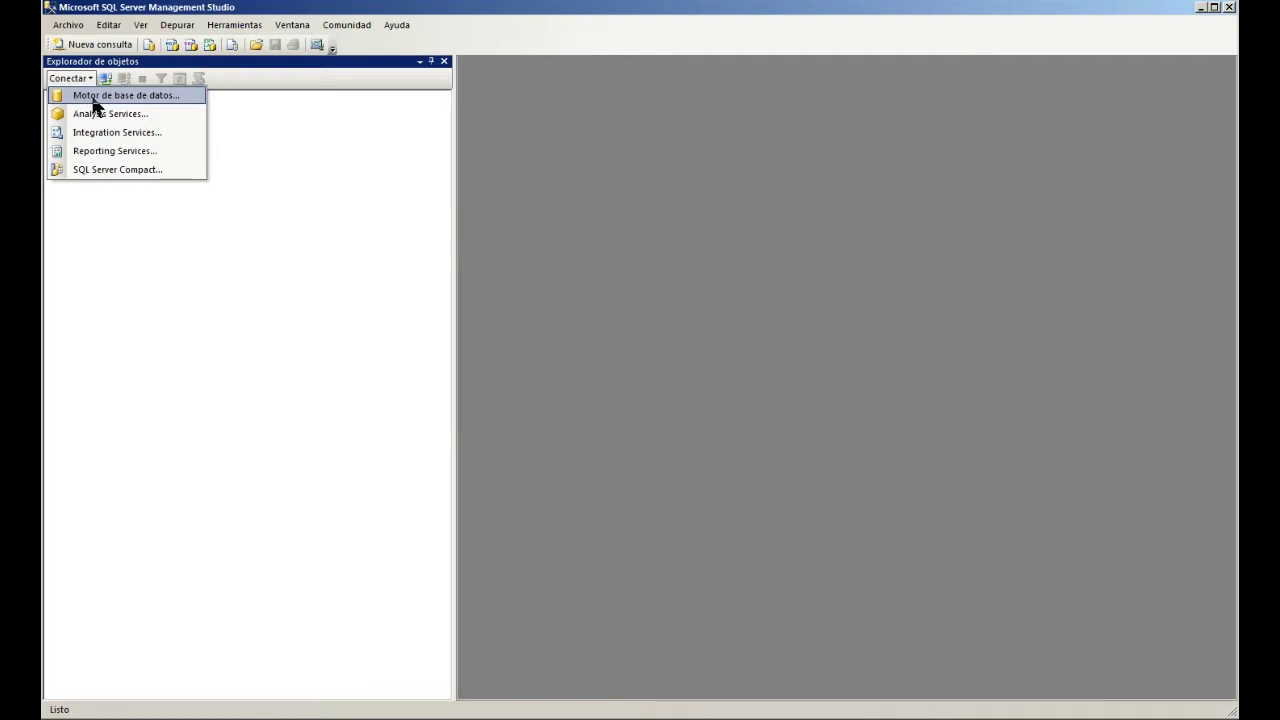
pyautogui.click(92, 97)
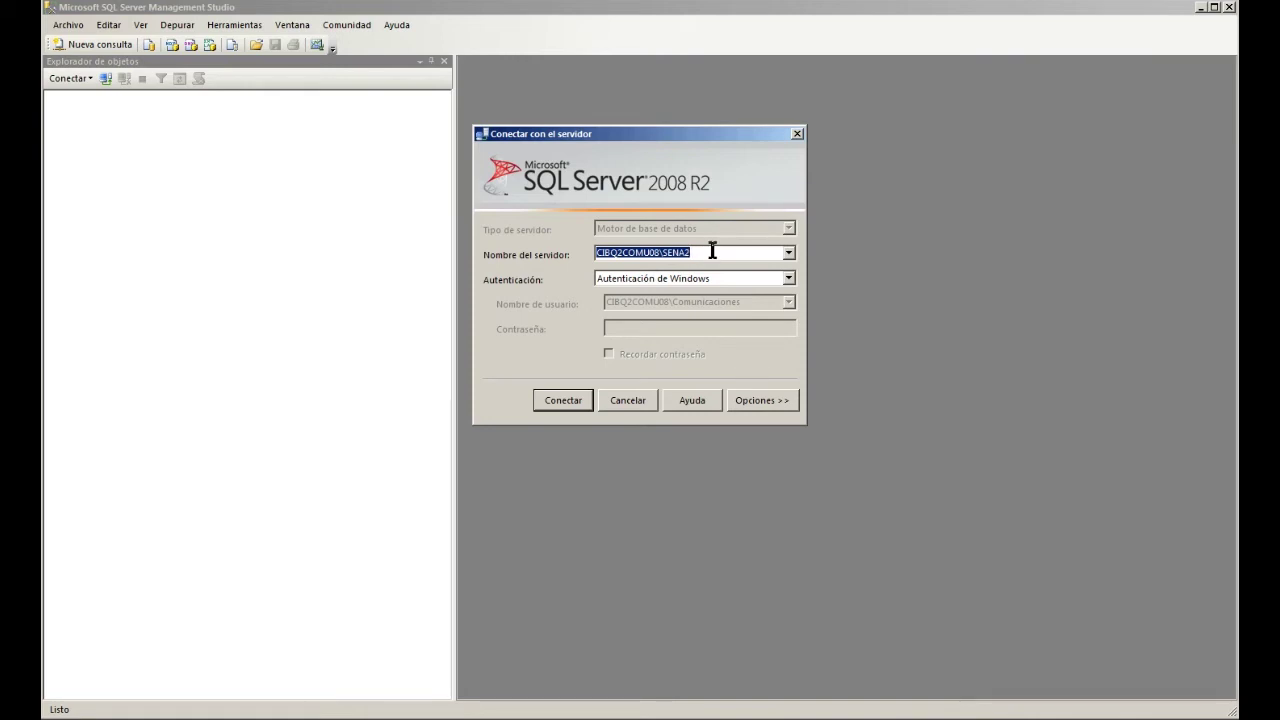
pyautogui.click(561, 412)
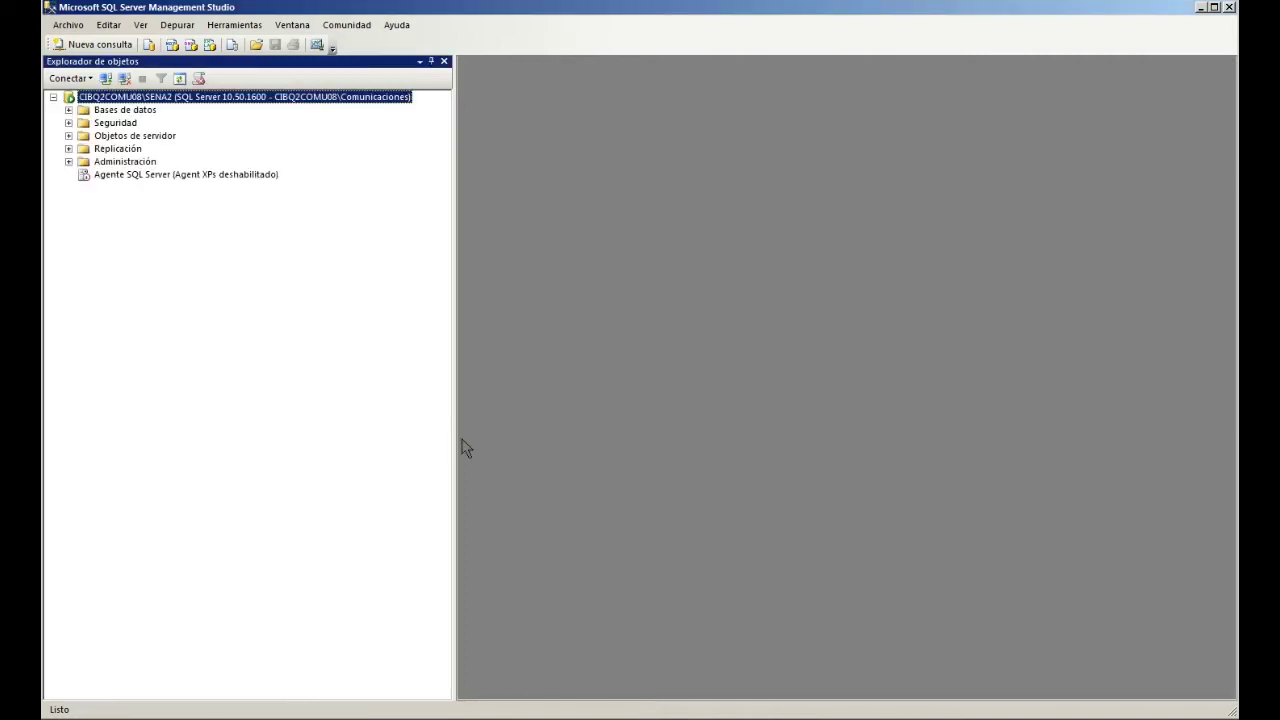
# Step: Set the recovery model of the SecGobierno database to Completa in its properties and accept the dialog
pyautogui.click(68, 110)
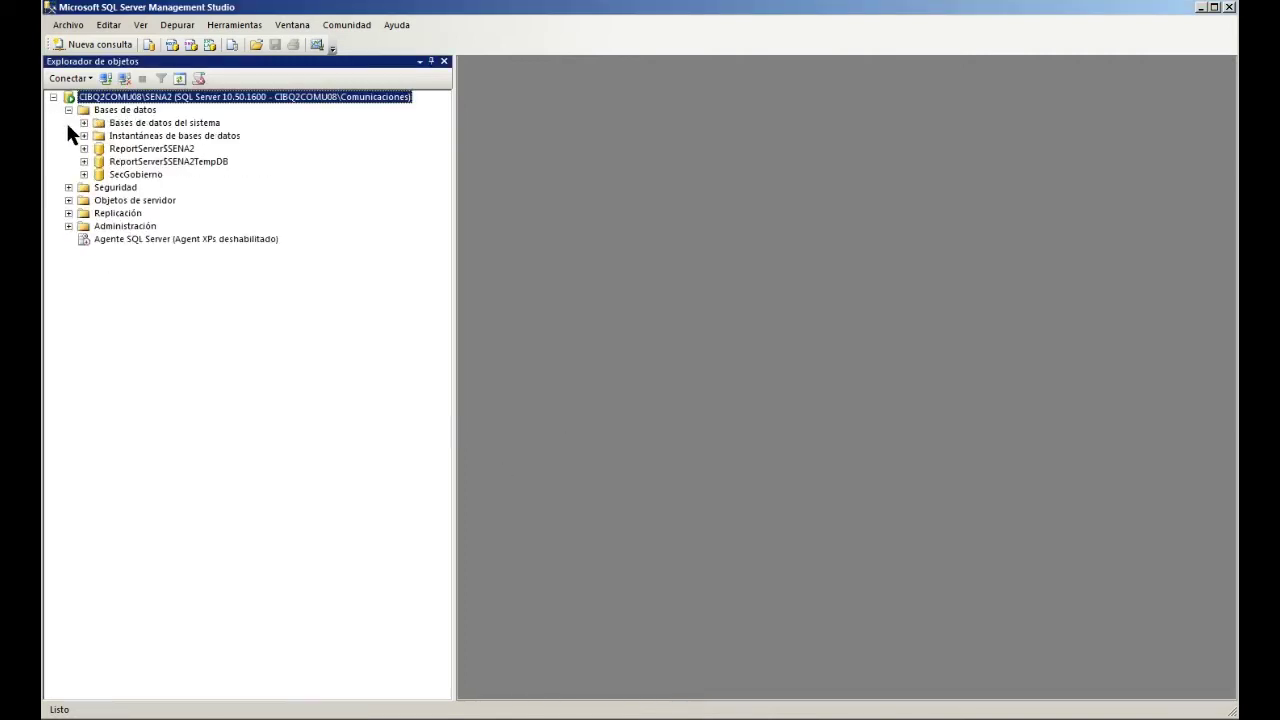
pyautogui.click(135, 175)
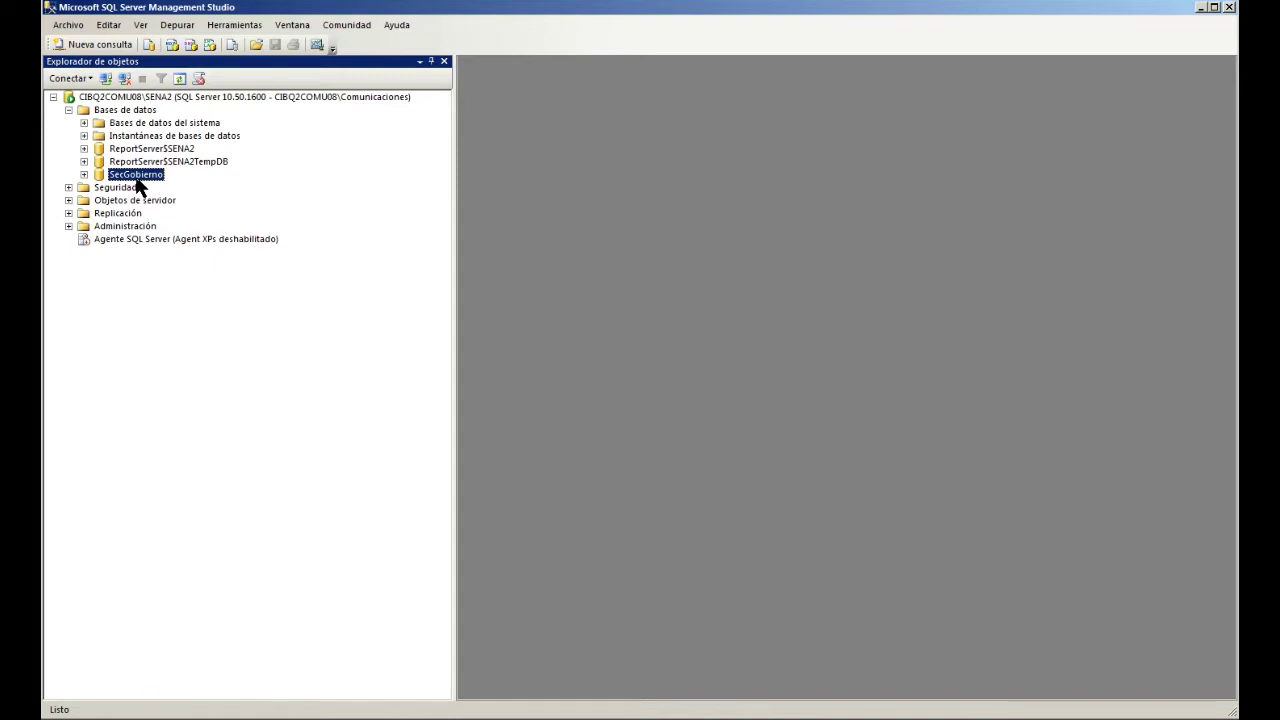
pyautogui.rightClick(137, 180)
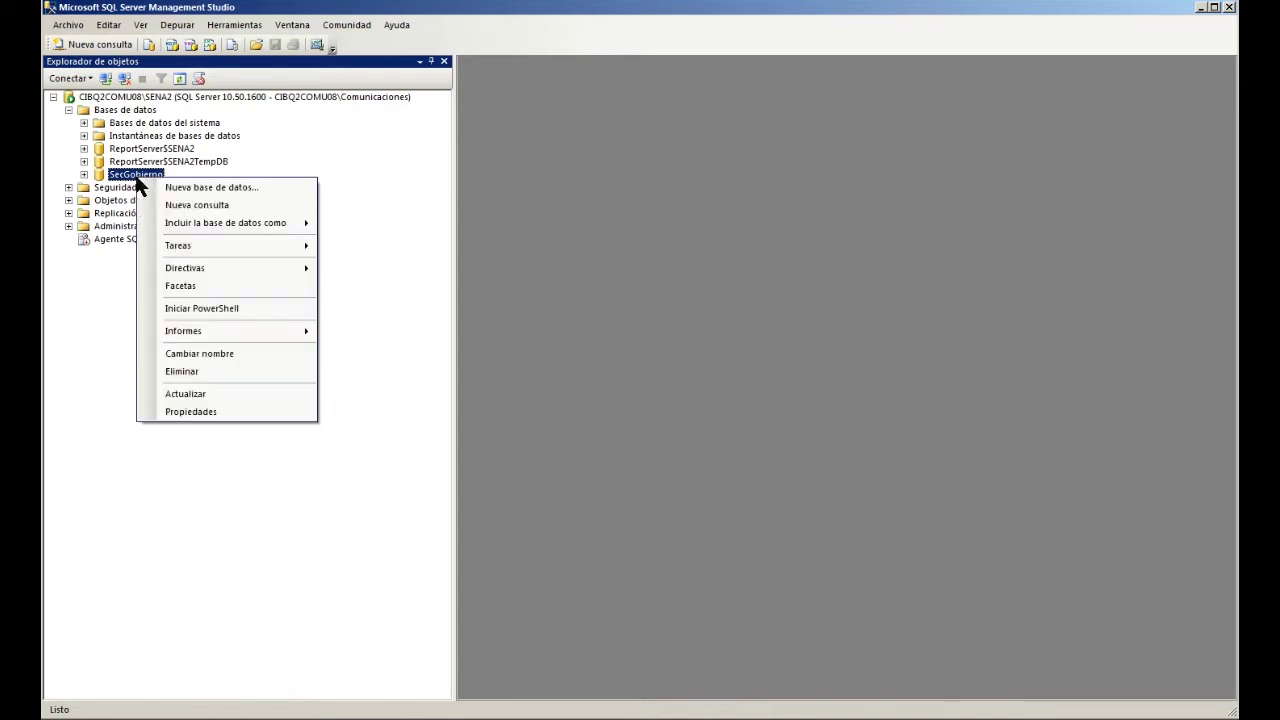
pyautogui.click(203, 411)
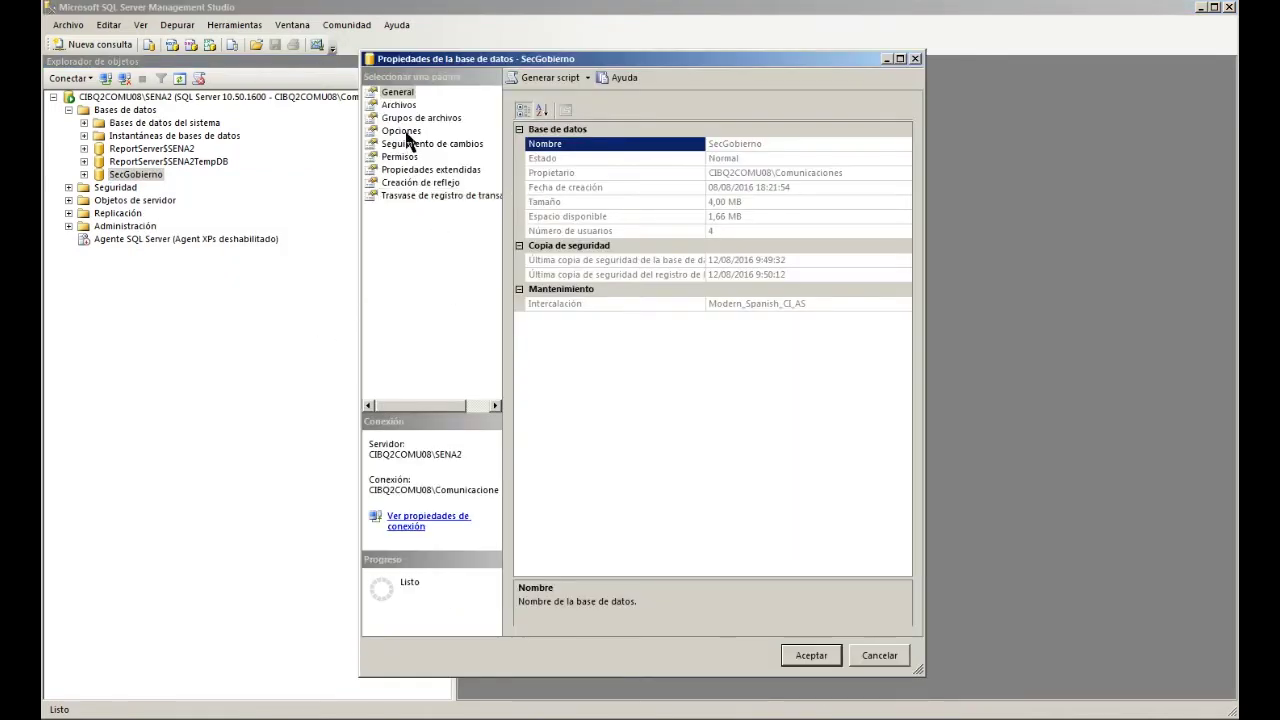
pyautogui.click(404, 132)
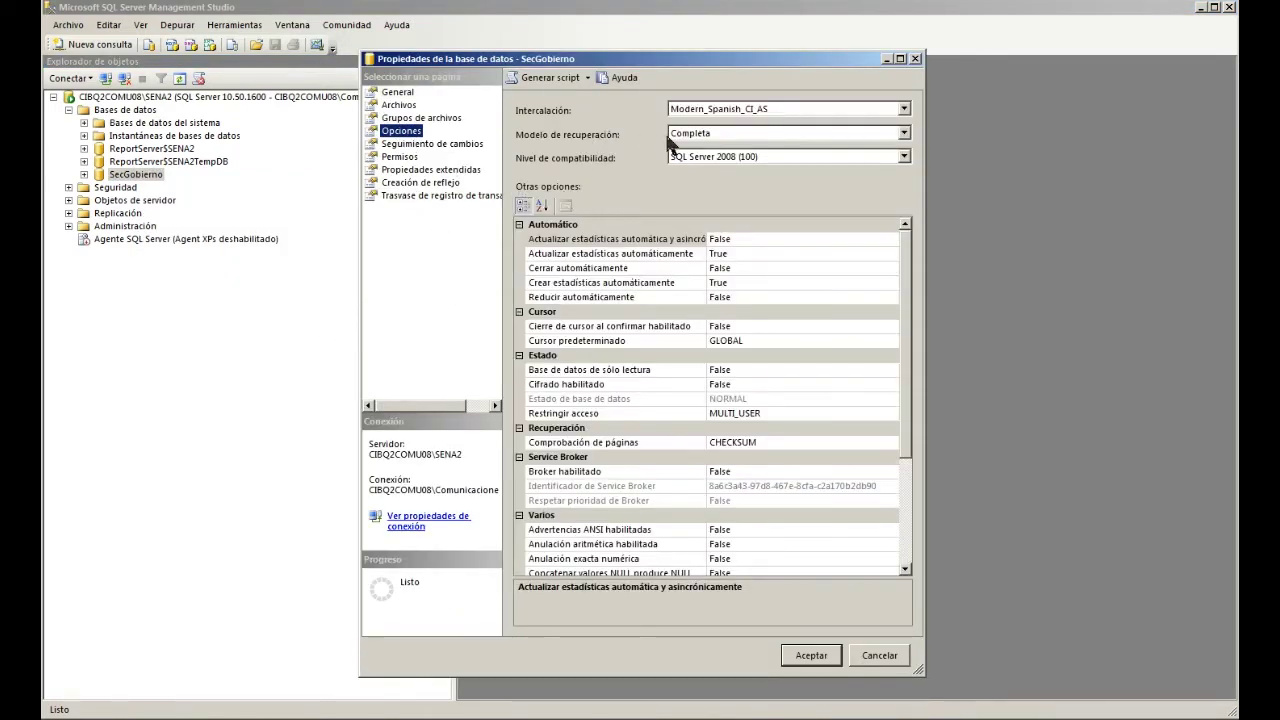
pyautogui.click(755, 133)
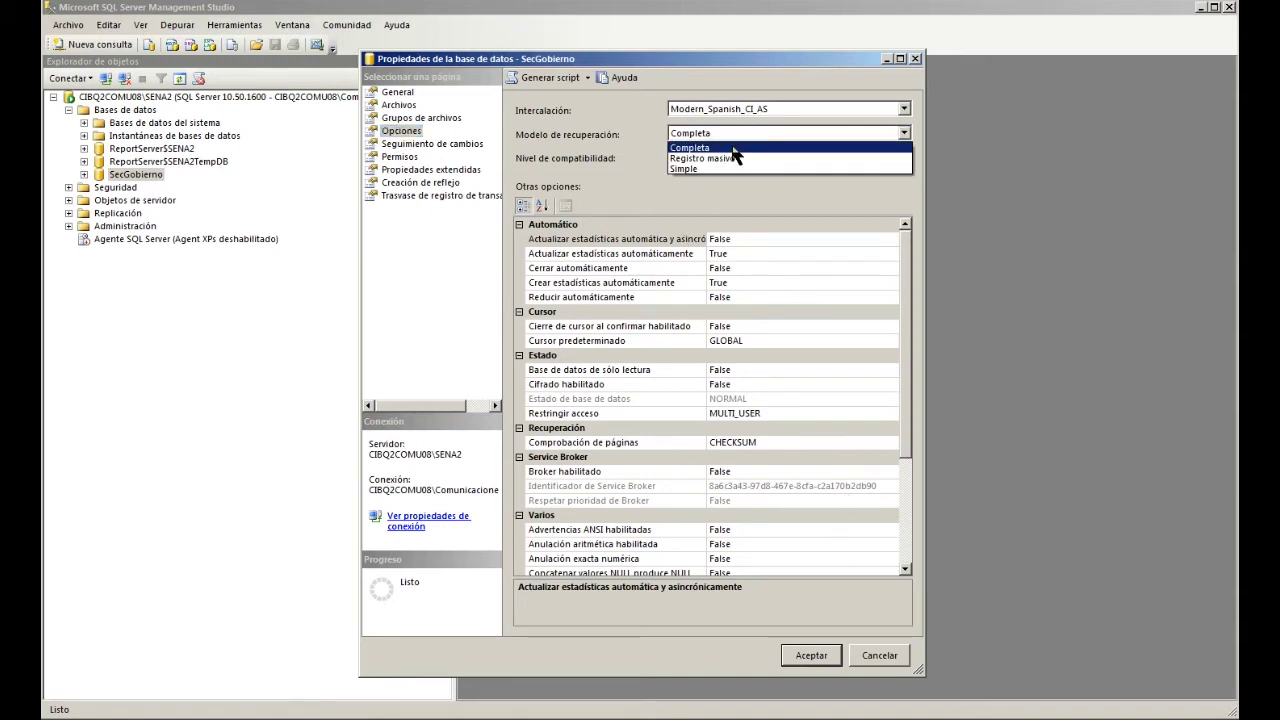
pyautogui.click(731, 146)
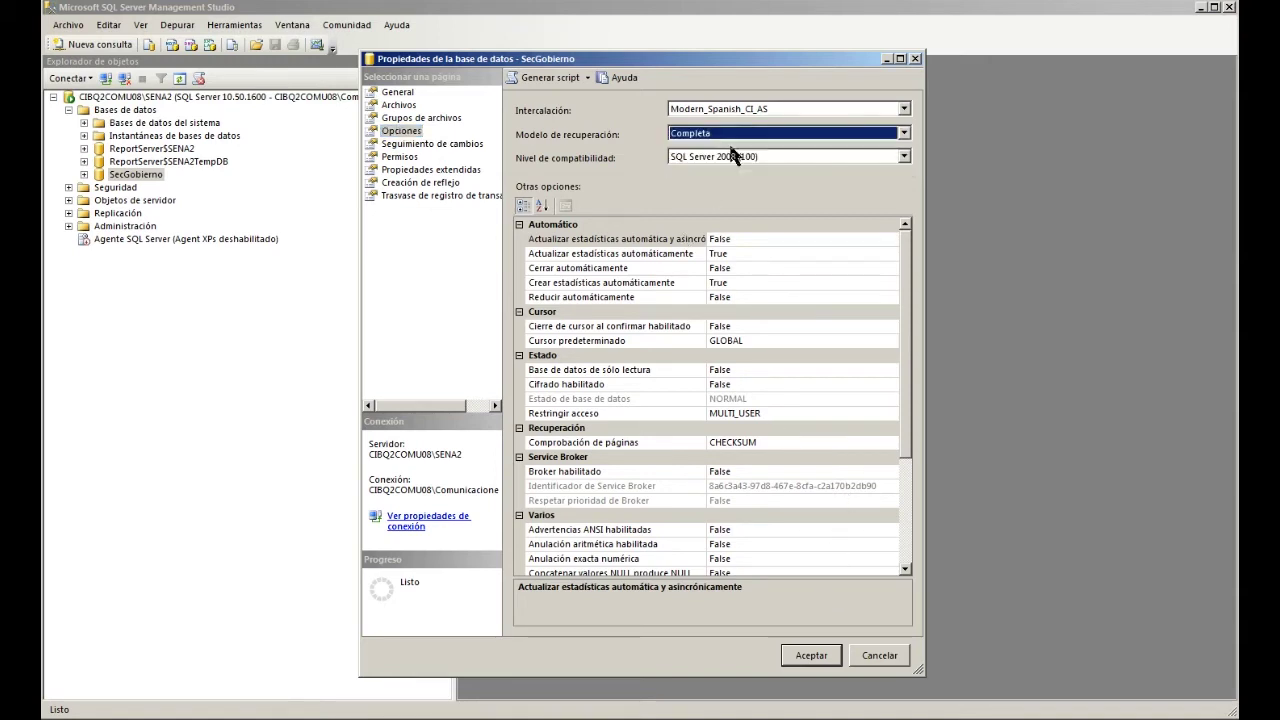
pyautogui.click(824, 658)
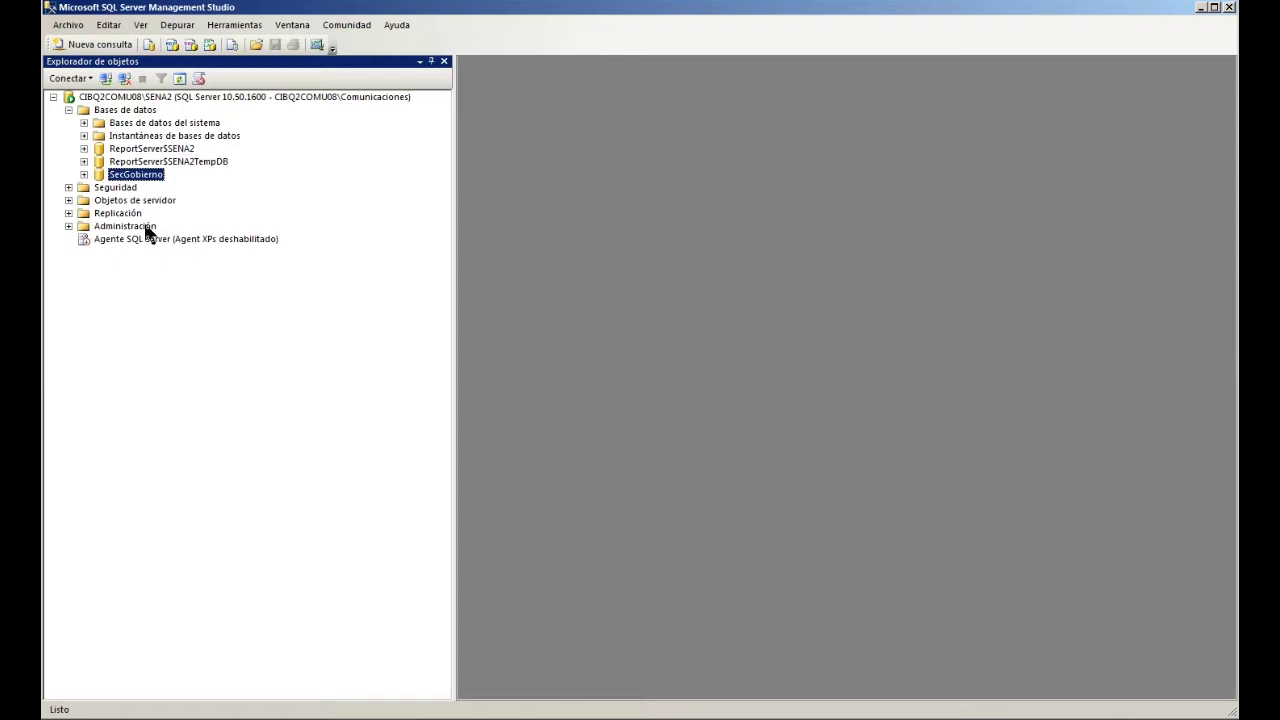
# Step: Start a backup of the SecGobierno database with the backup type Completa
pyautogui.rightClick(129, 177)
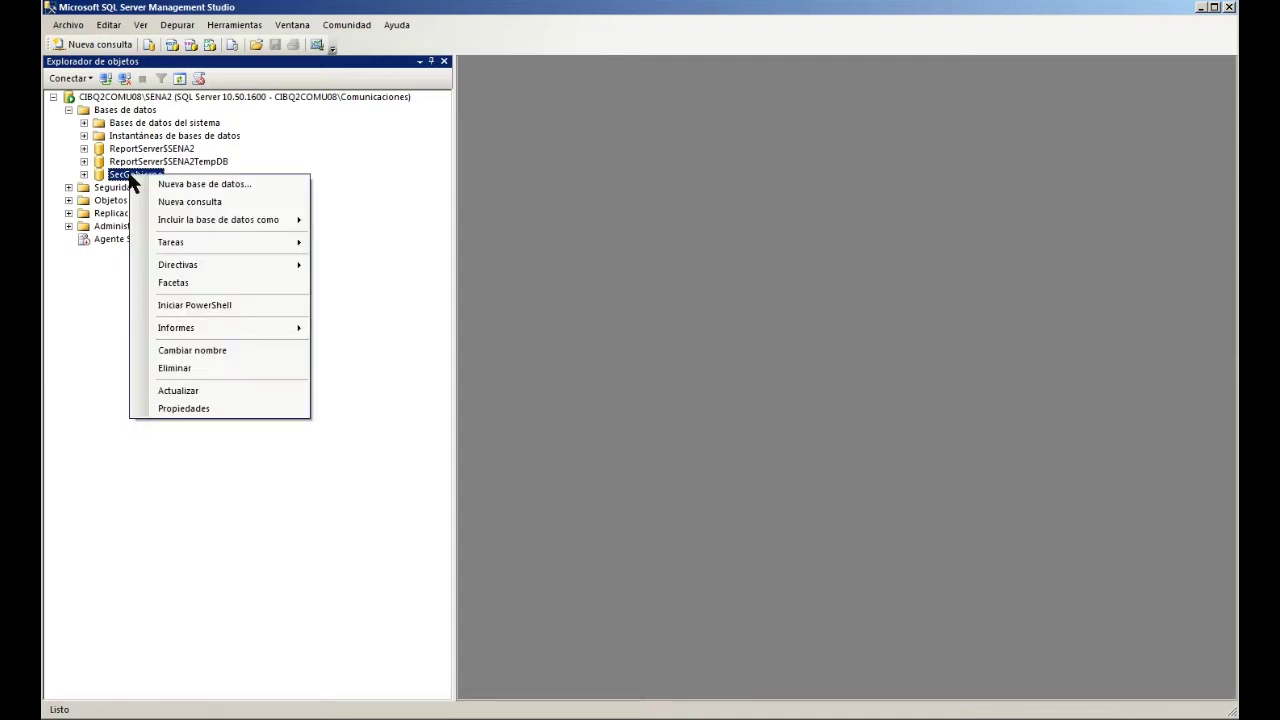
pyautogui.moveTo(190, 246)
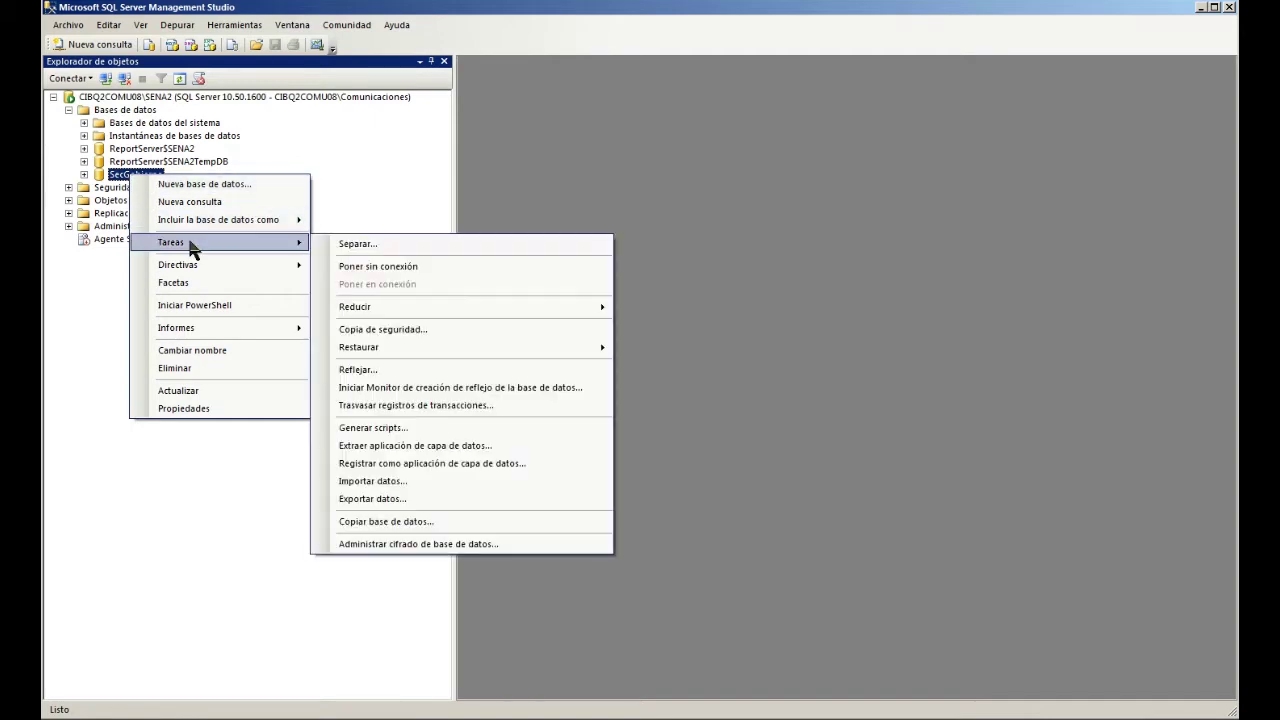
pyautogui.click(447, 330)
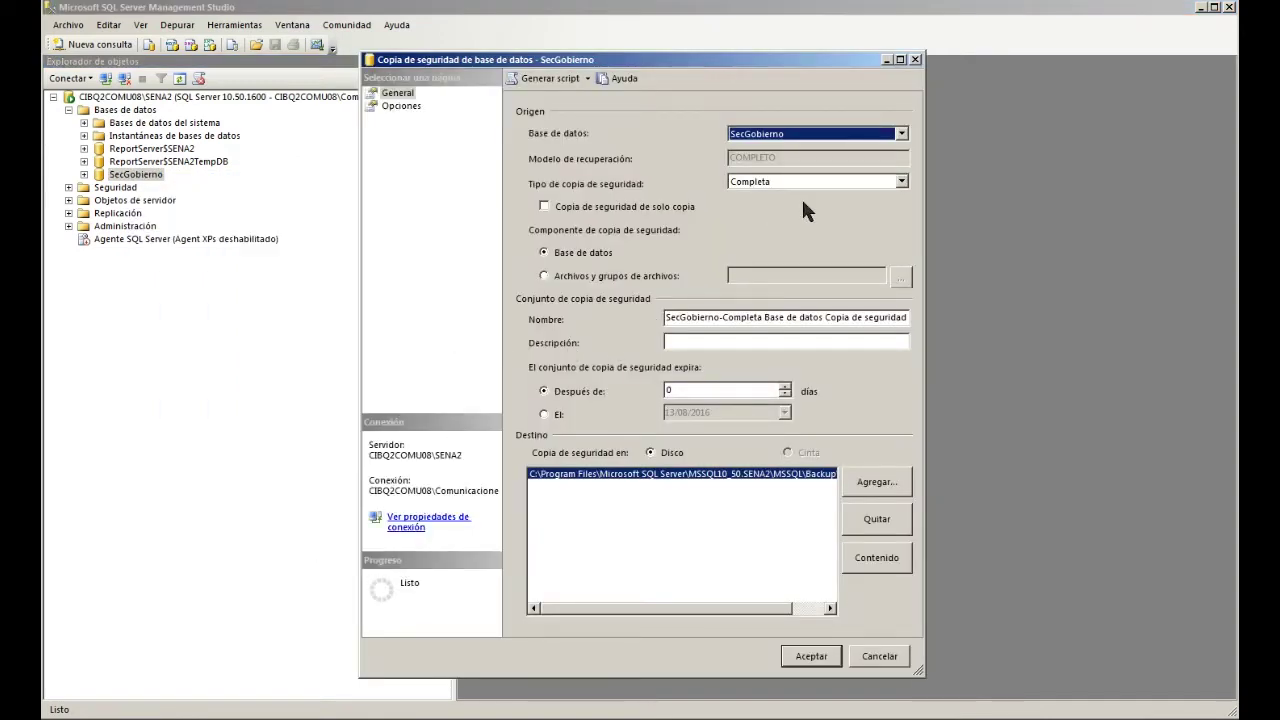
pyautogui.click(758, 183)
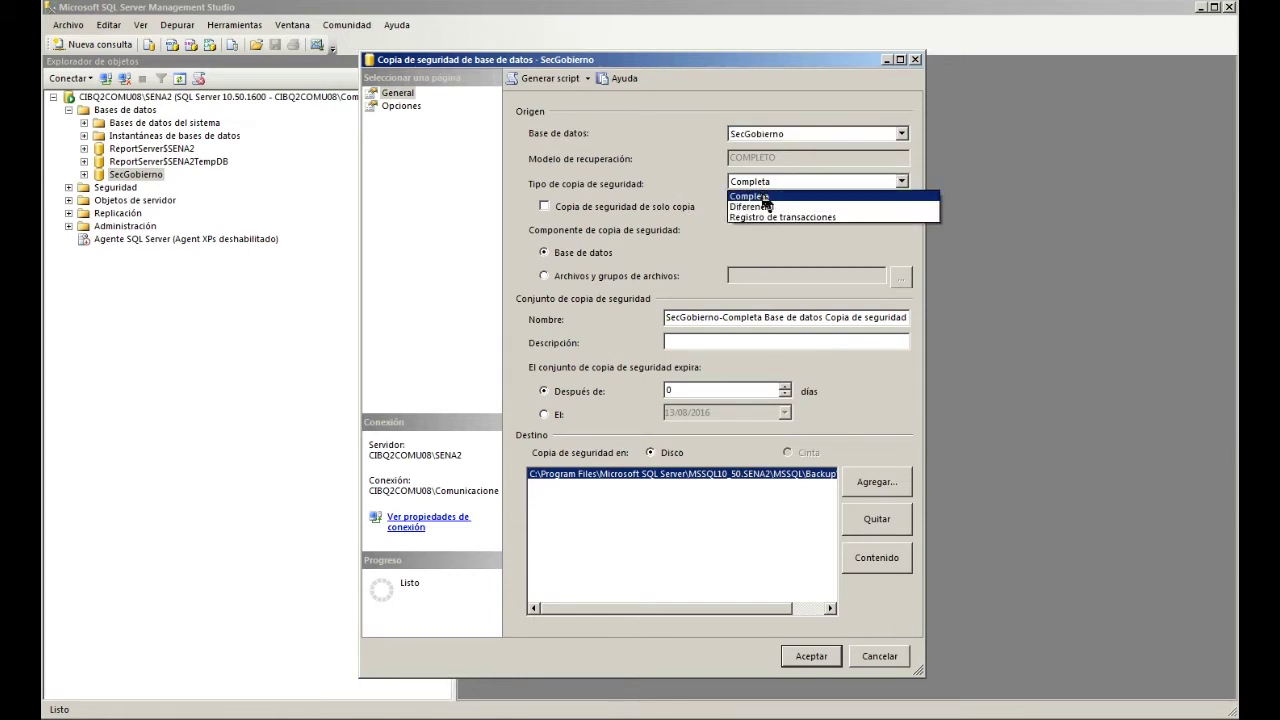
pyautogui.click(762, 197)
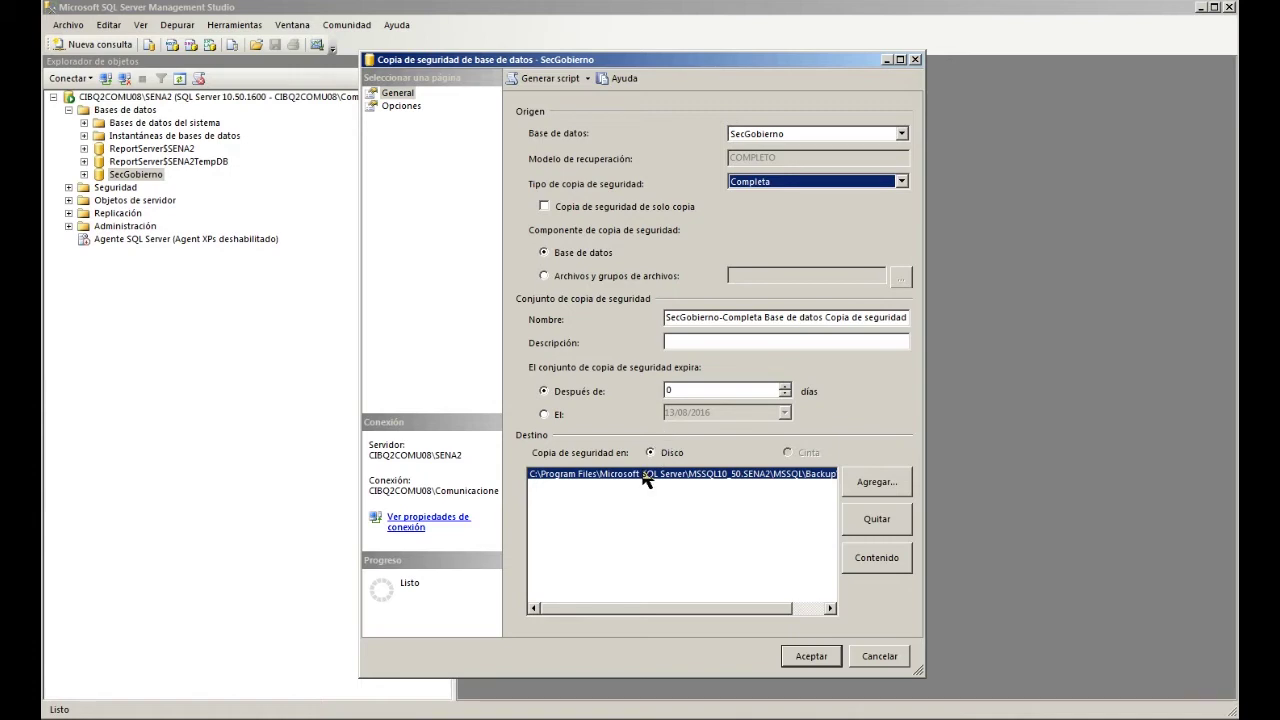
# Step: Replace the backup destination with a file named FULL.bak in the SENA2 Backup folder and run the full backup
pyautogui.click(876, 519)
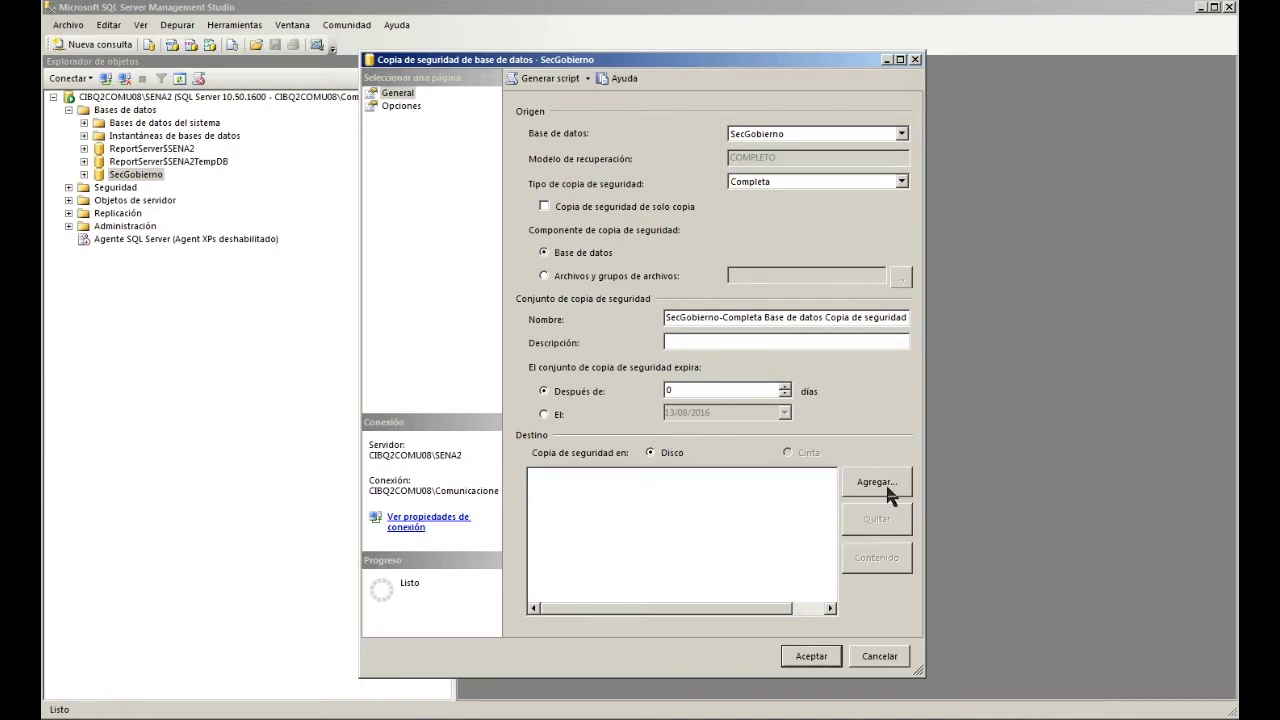
pyautogui.click(884, 488)
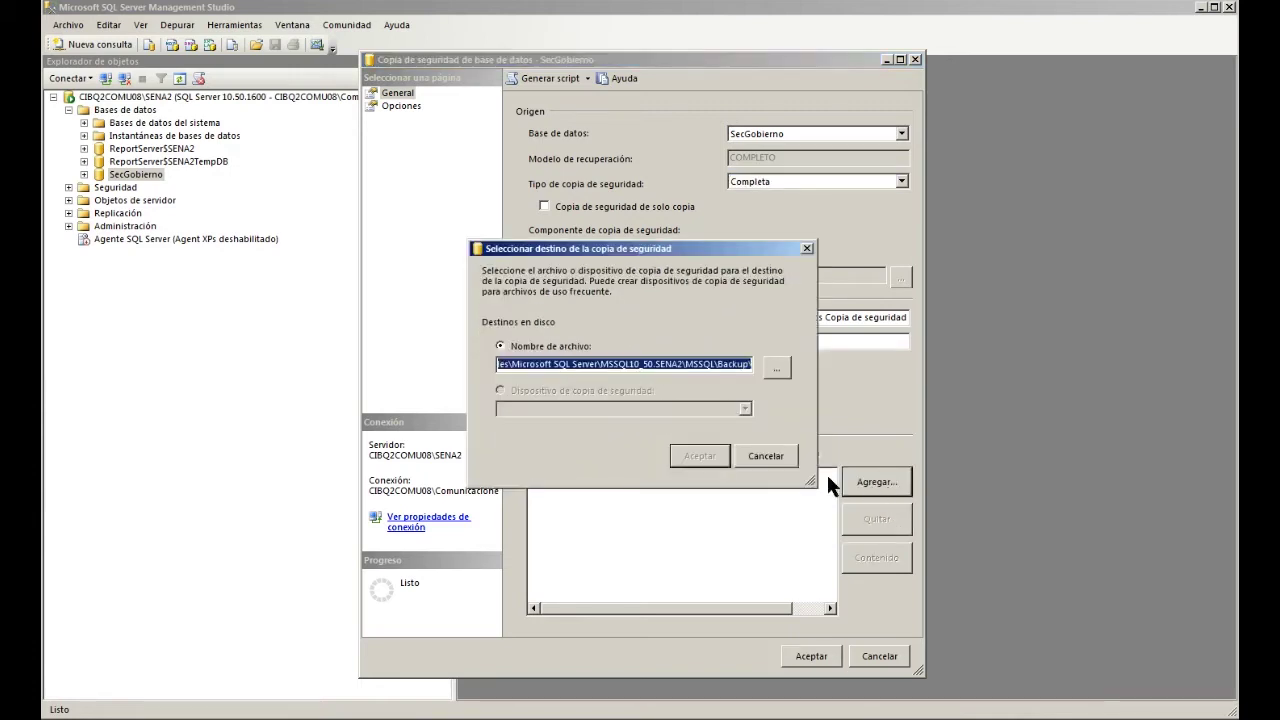
pyautogui.click(737, 366)
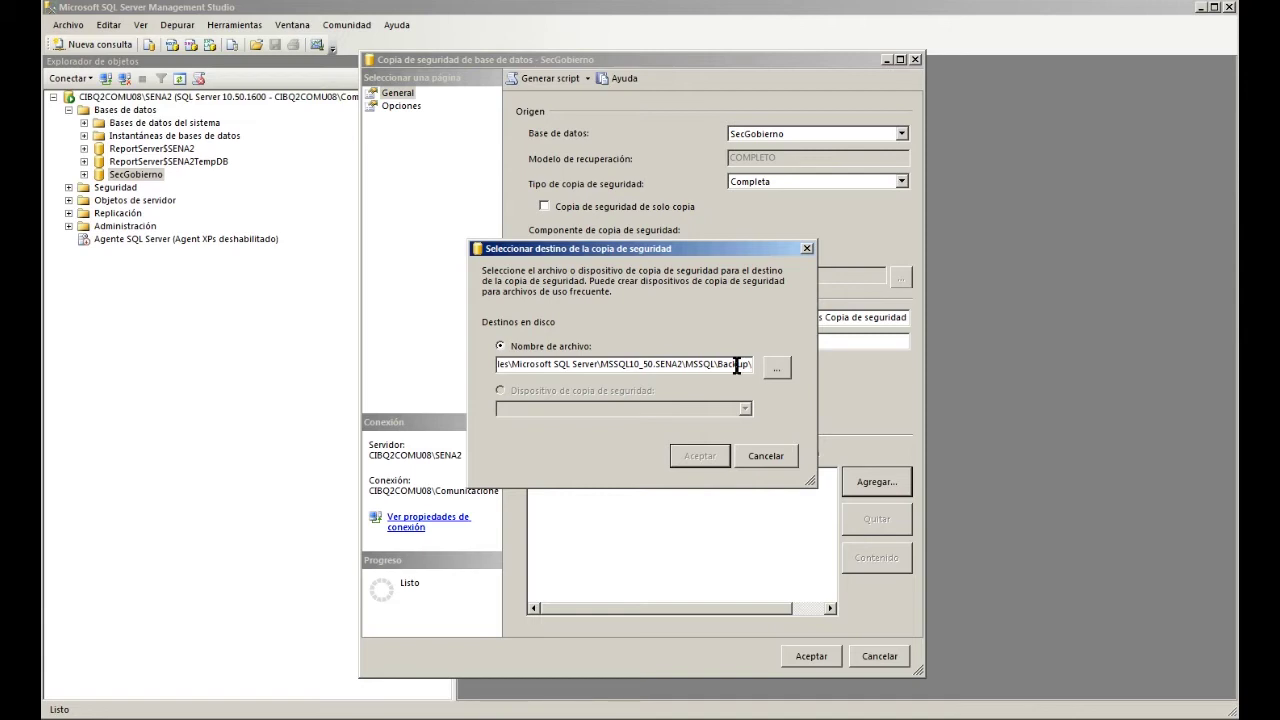
pyautogui.write('FU')
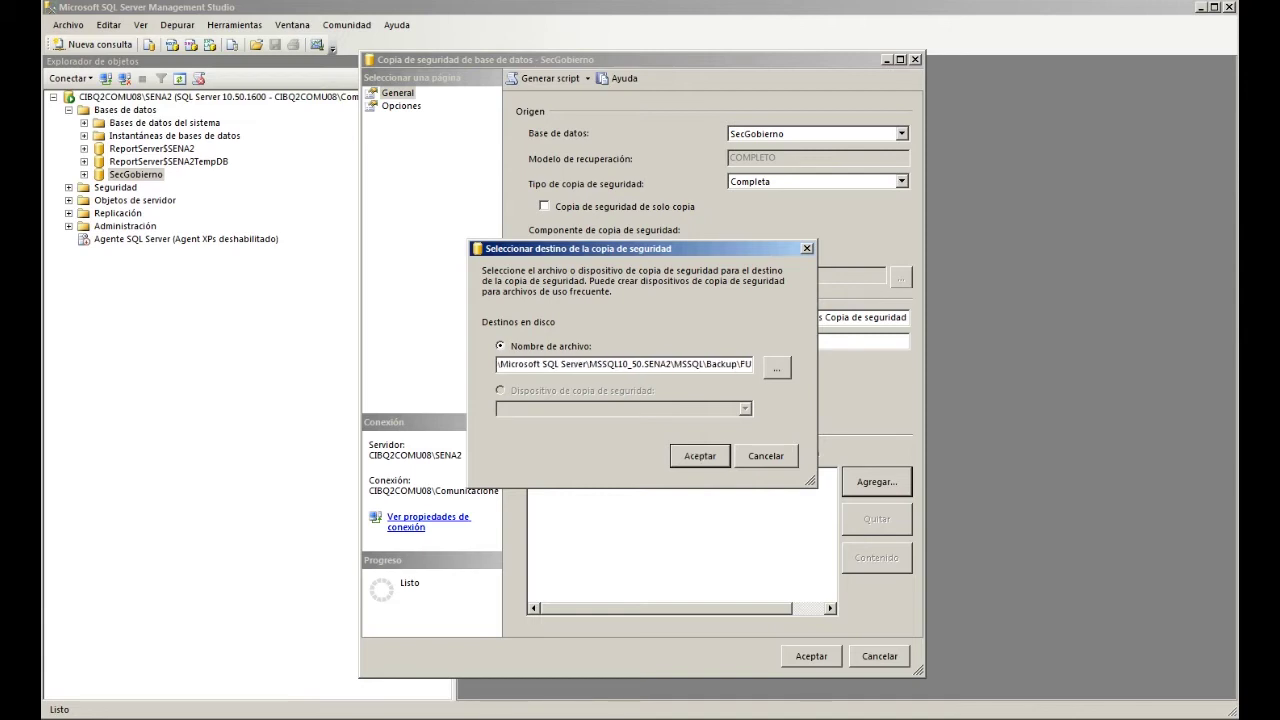
pyautogui.write('LL.BAK')
pyautogui.press('BackSpace')
pyautogui.press('BackSpace')
pyautogui.press('BackSpace')
pyautogui.press('BackSpace')
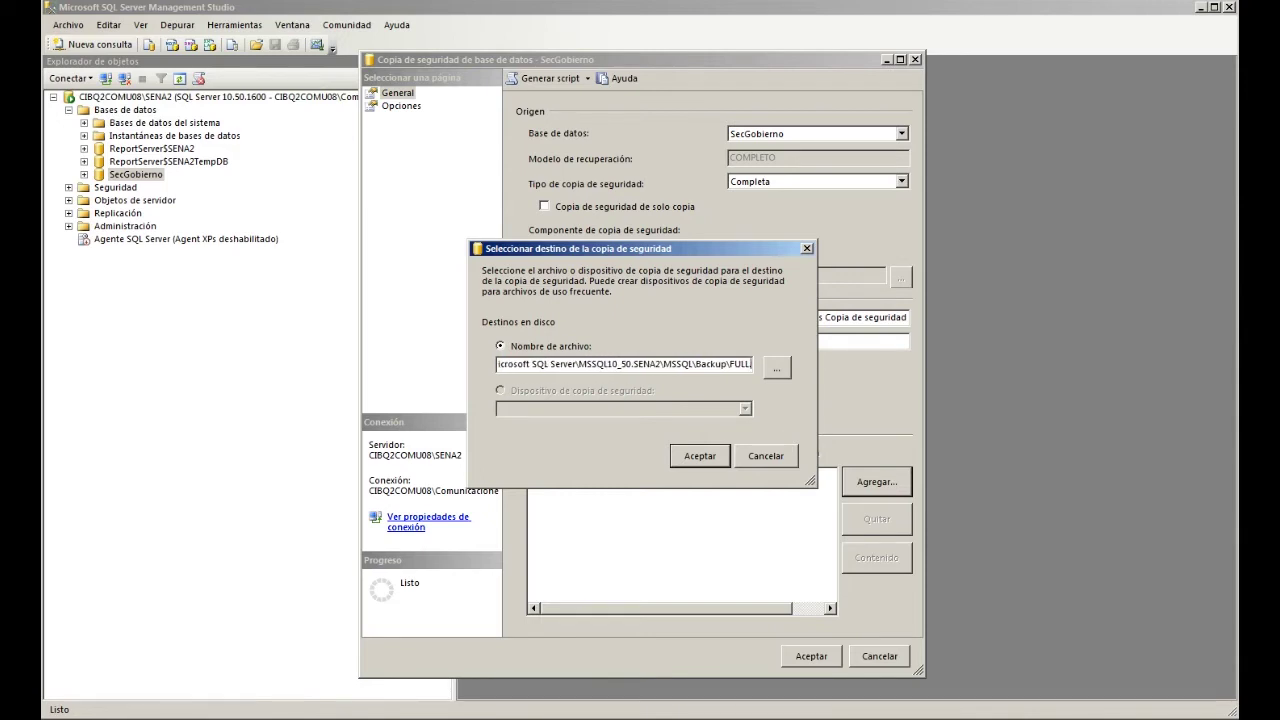
pyautogui.write('.bak')
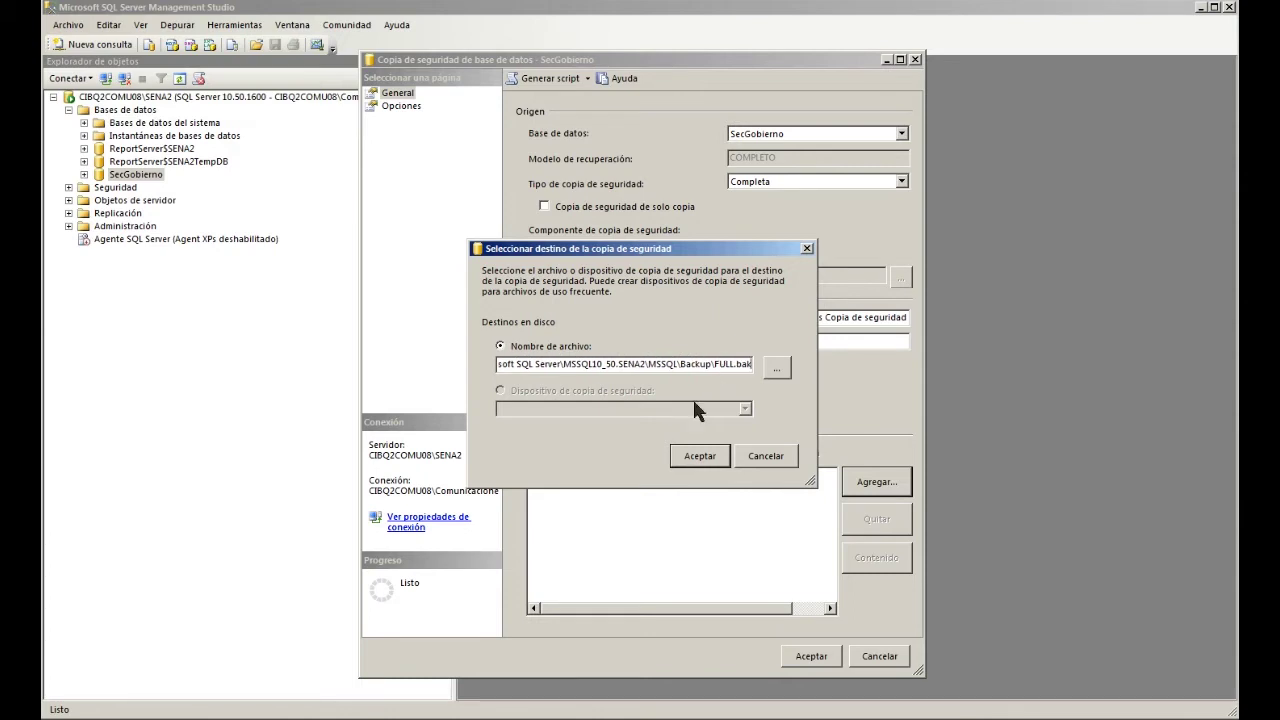
pyautogui.click(700, 456)
pyautogui.click(815, 657)
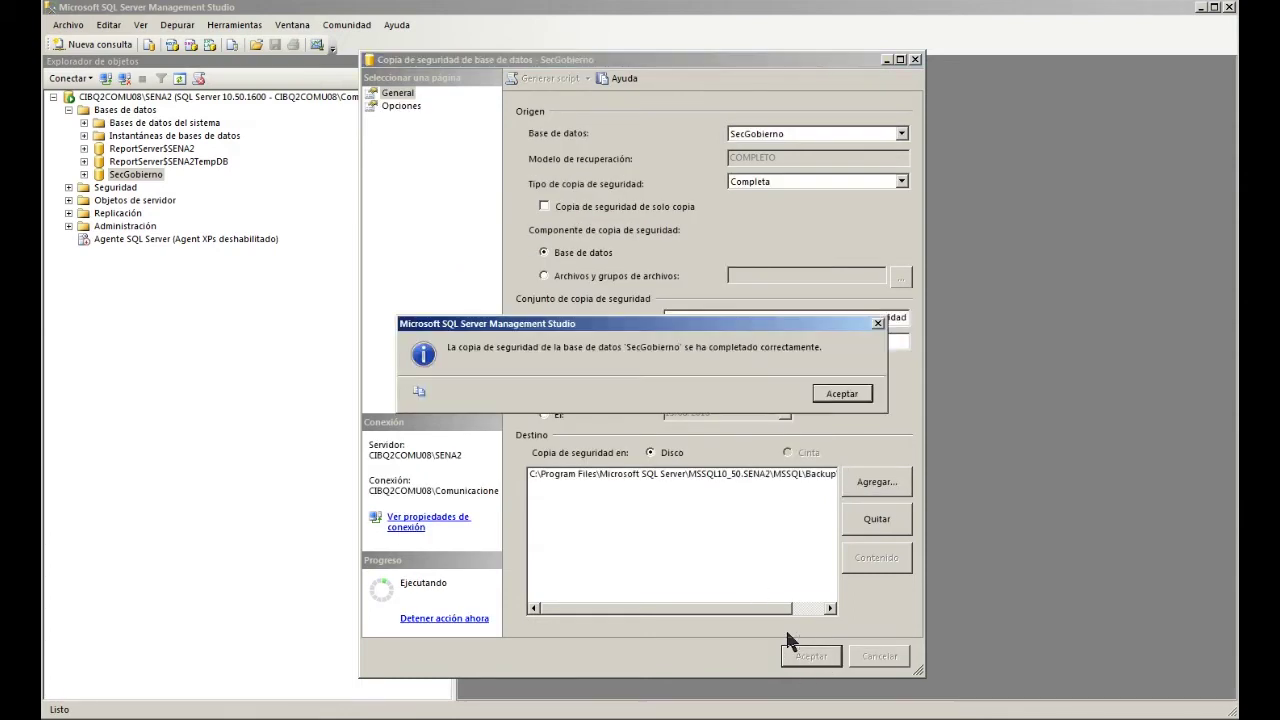
pyautogui.click(842, 394)
# Step: Start another backup of the SecGobierno database with the backup type Registro de transacciones
pyautogui.rightClick(141, 177)
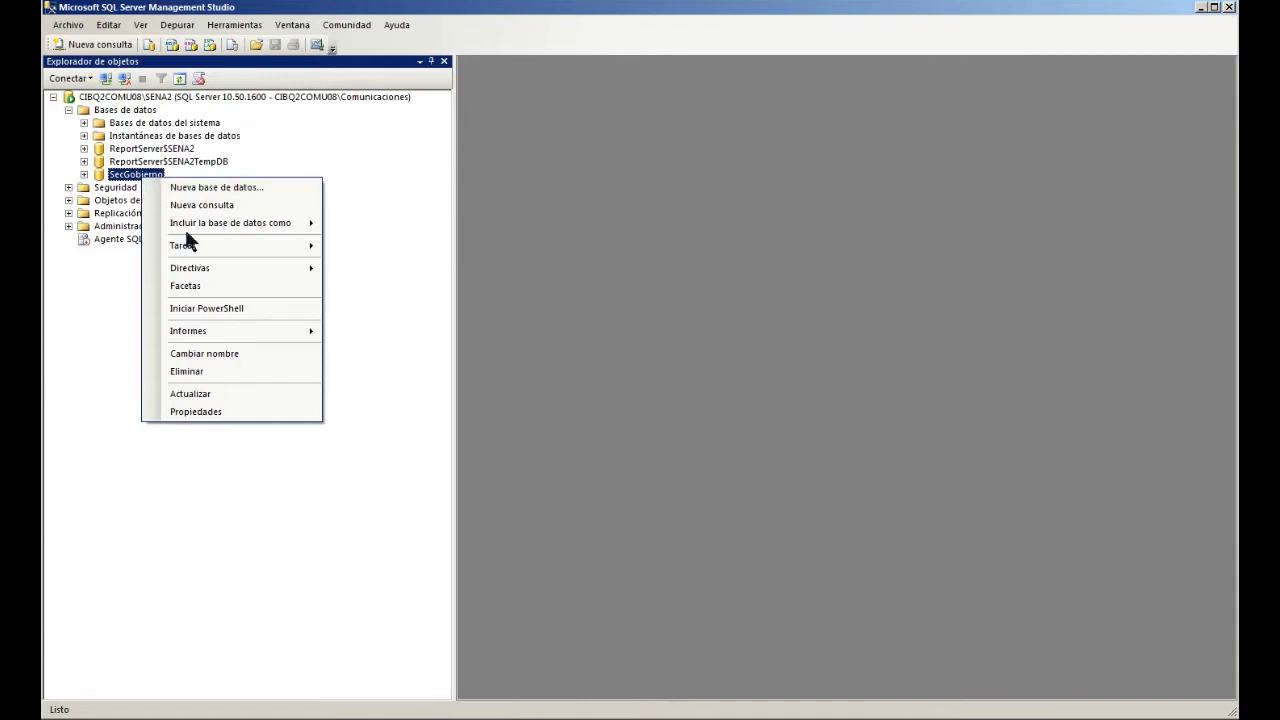
pyautogui.moveTo(190, 248)
pyautogui.click(543, 334)
pyautogui.click(843, 182)
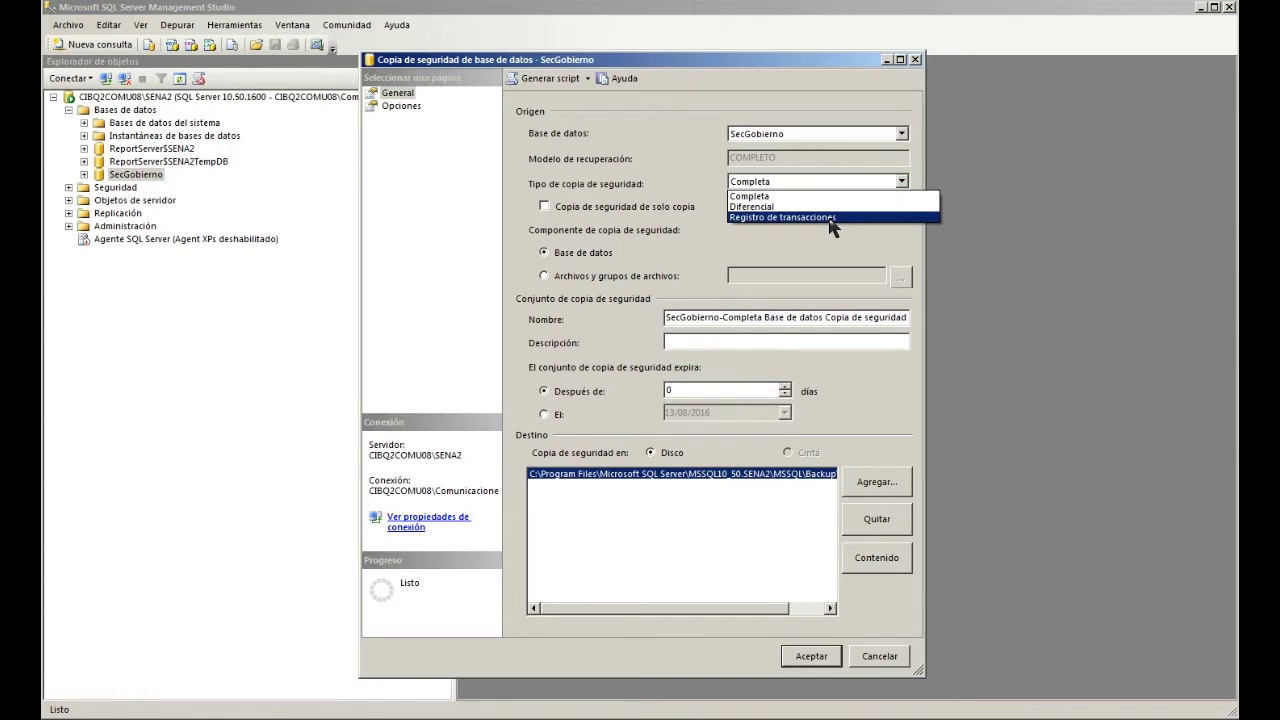
pyautogui.click(829, 218)
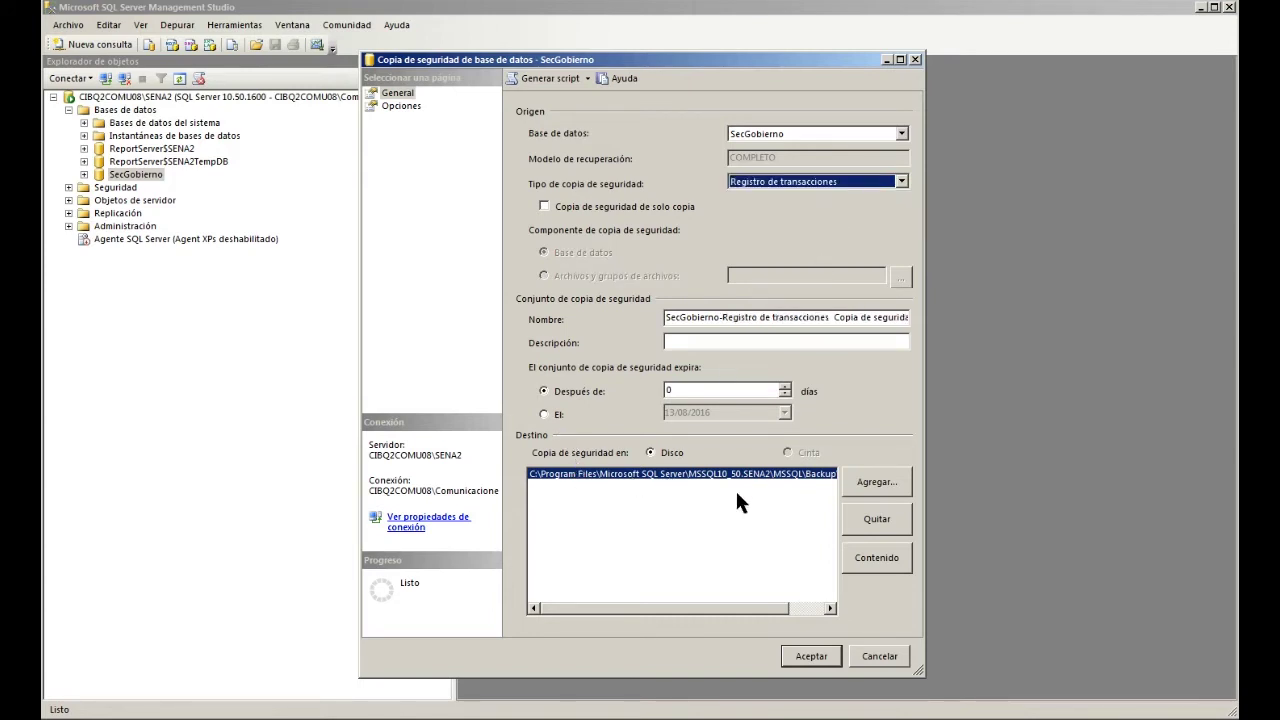
# Step: Replace the destination with a file named TRANS.bak in the SENA2 Backup folder and run the transaction log backup
pyautogui.click(876, 522)
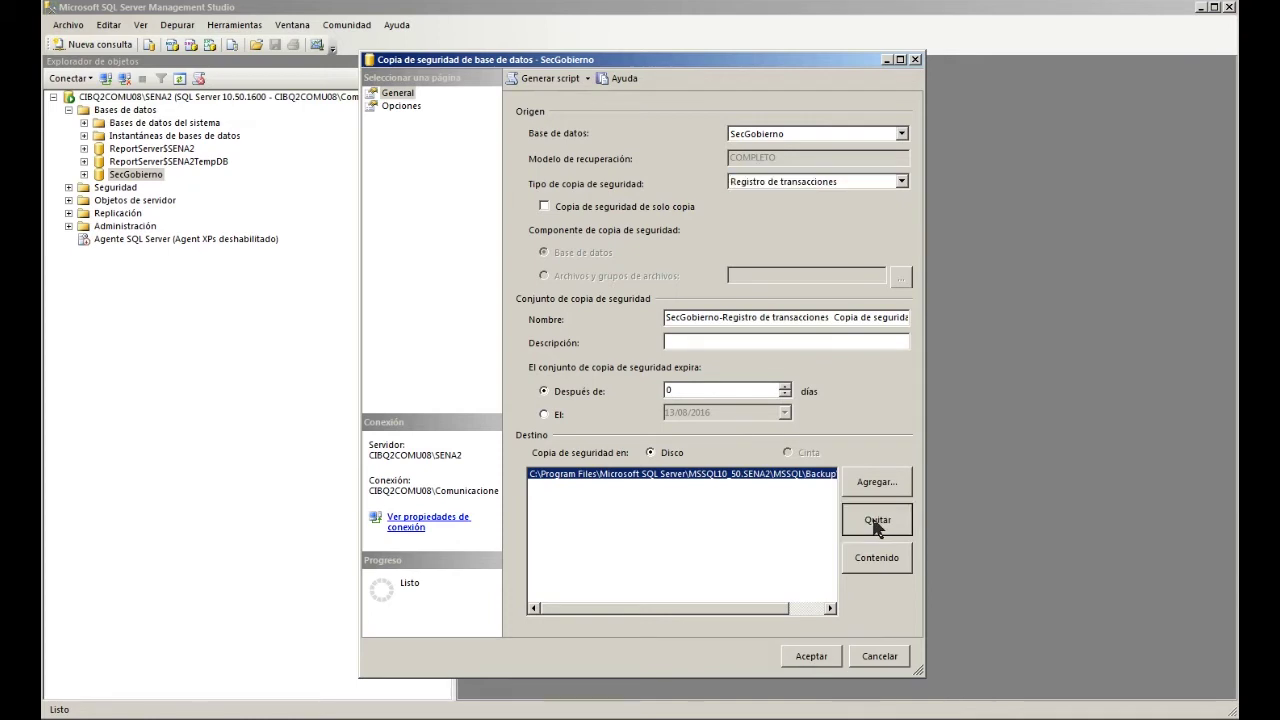
pyautogui.click(887, 487)
pyautogui.click(717, 368)
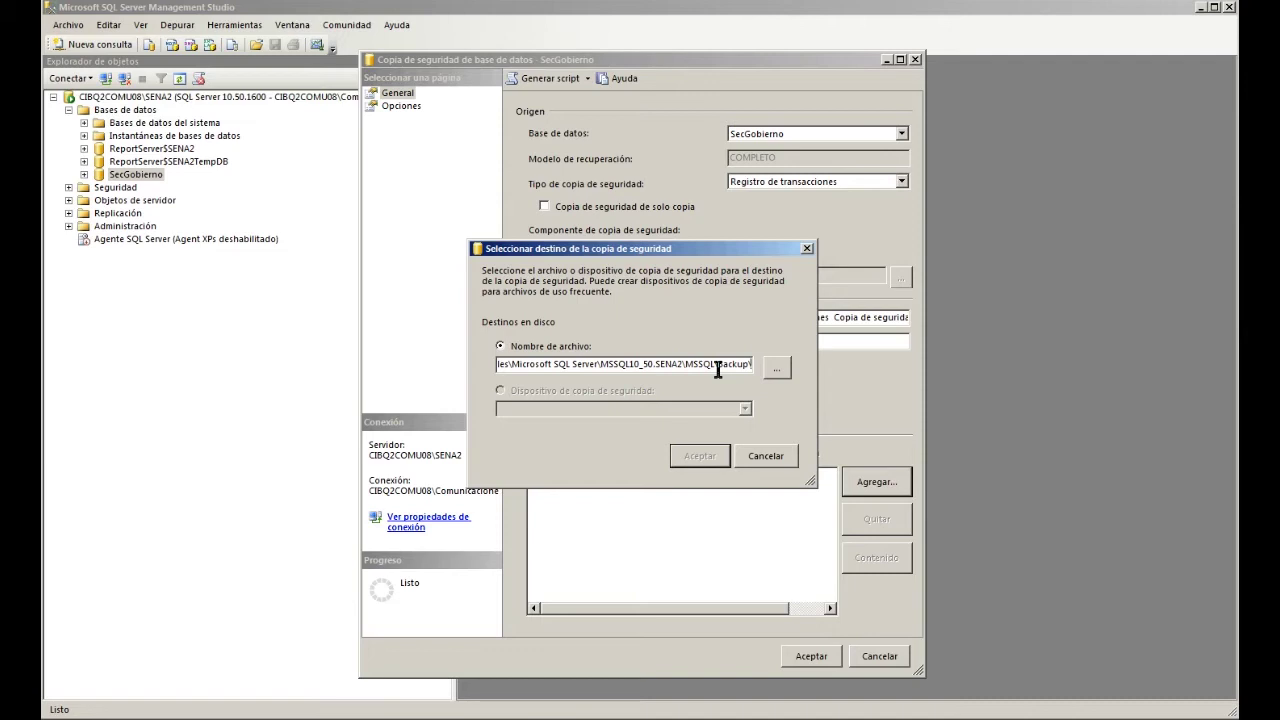
pyautogui.write('TRAN')
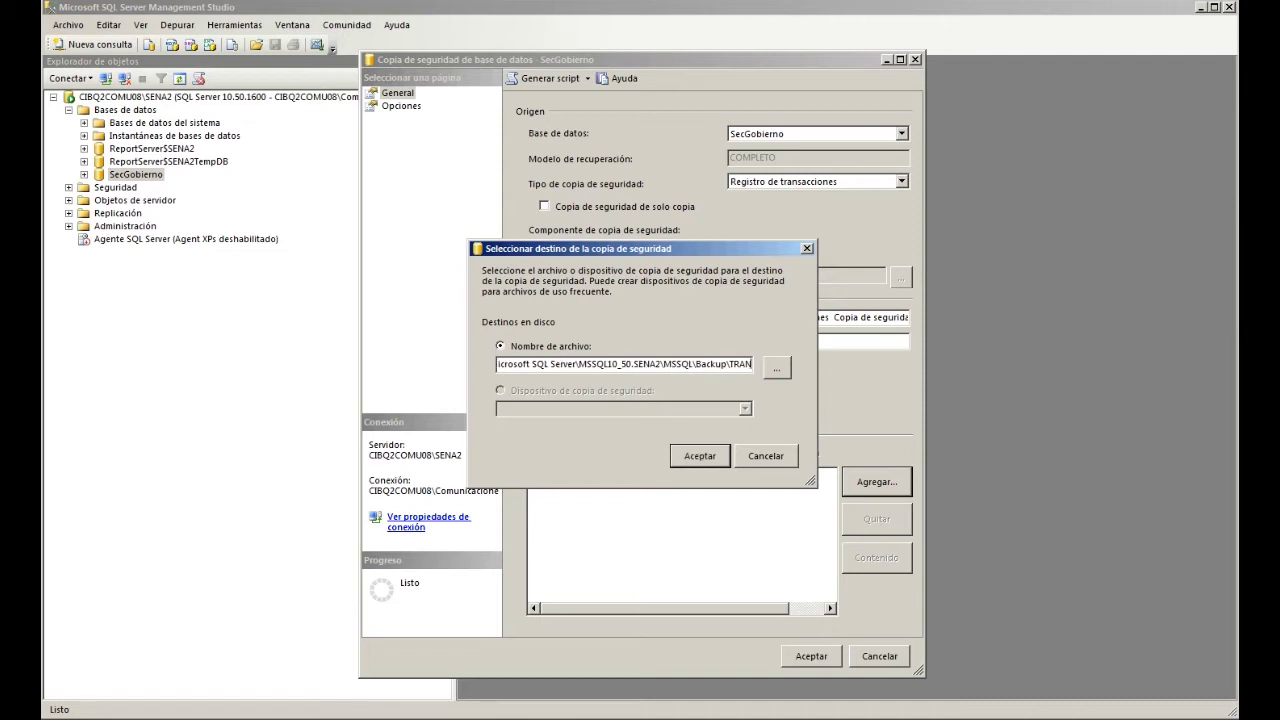
pyautogui.write('S.bak')
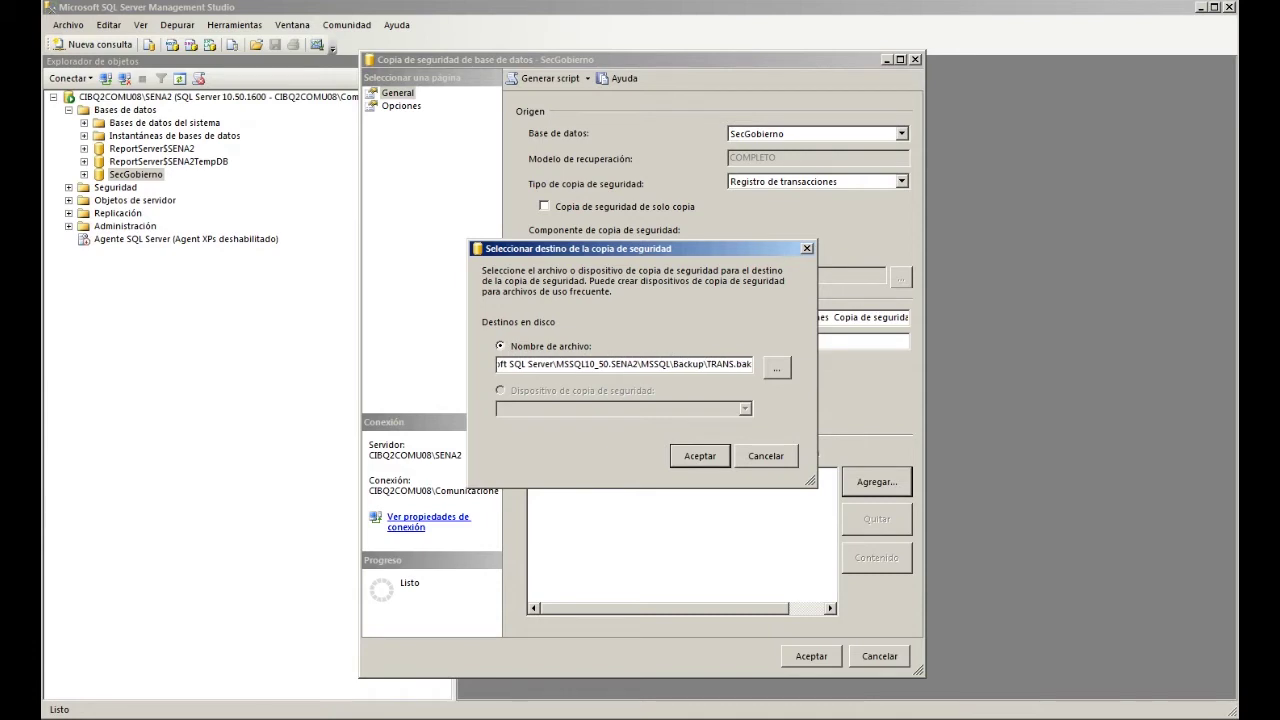
pyautogui.click(703, 456)
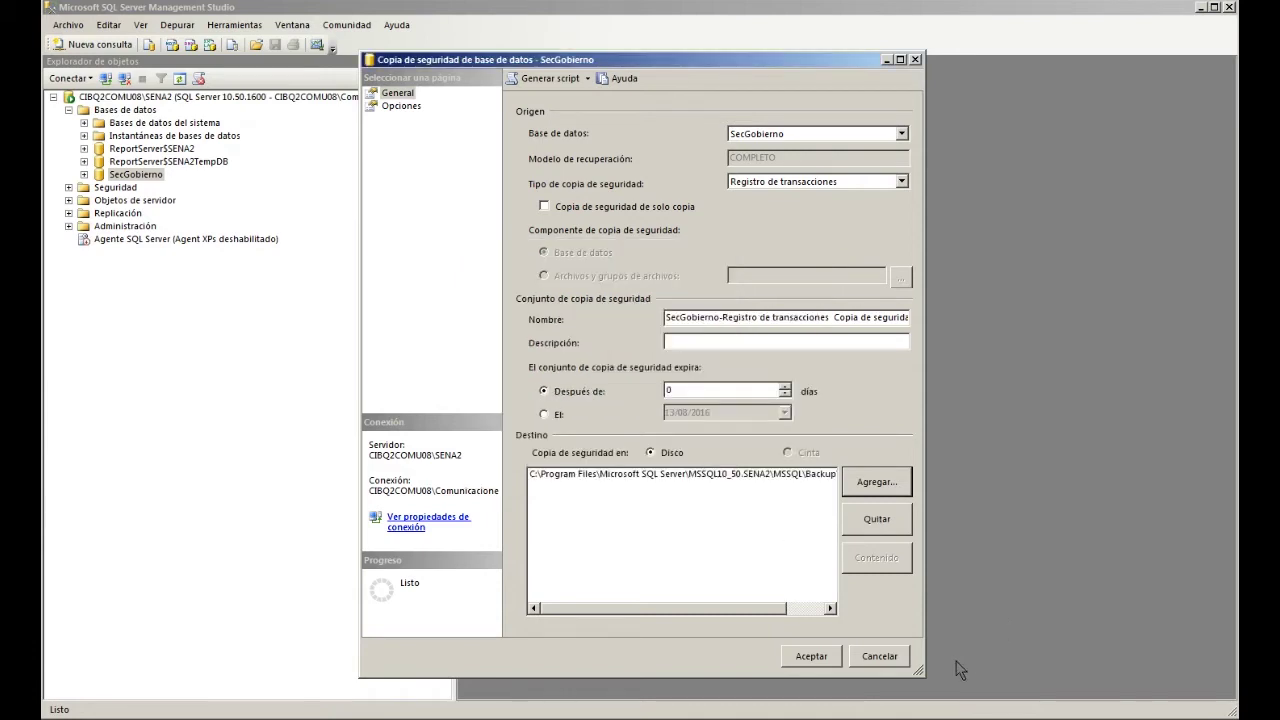
pyautogui.click(836, 657)
pyautogui.click(842, 393)
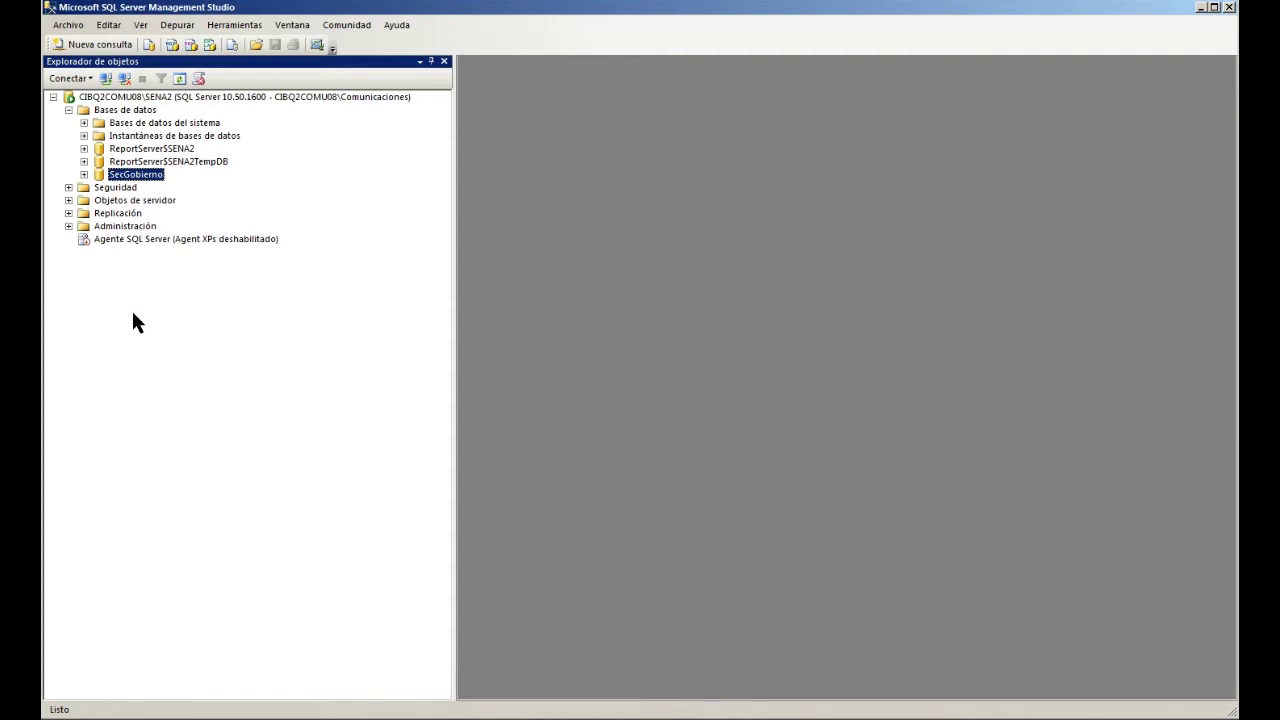
# Step: Connect Object Explorer to the database engine instance CIBQ2COMU08\SENA1 and expand its databases
pyautogui.click(75, 82)
pyautogui.click(84, 96)
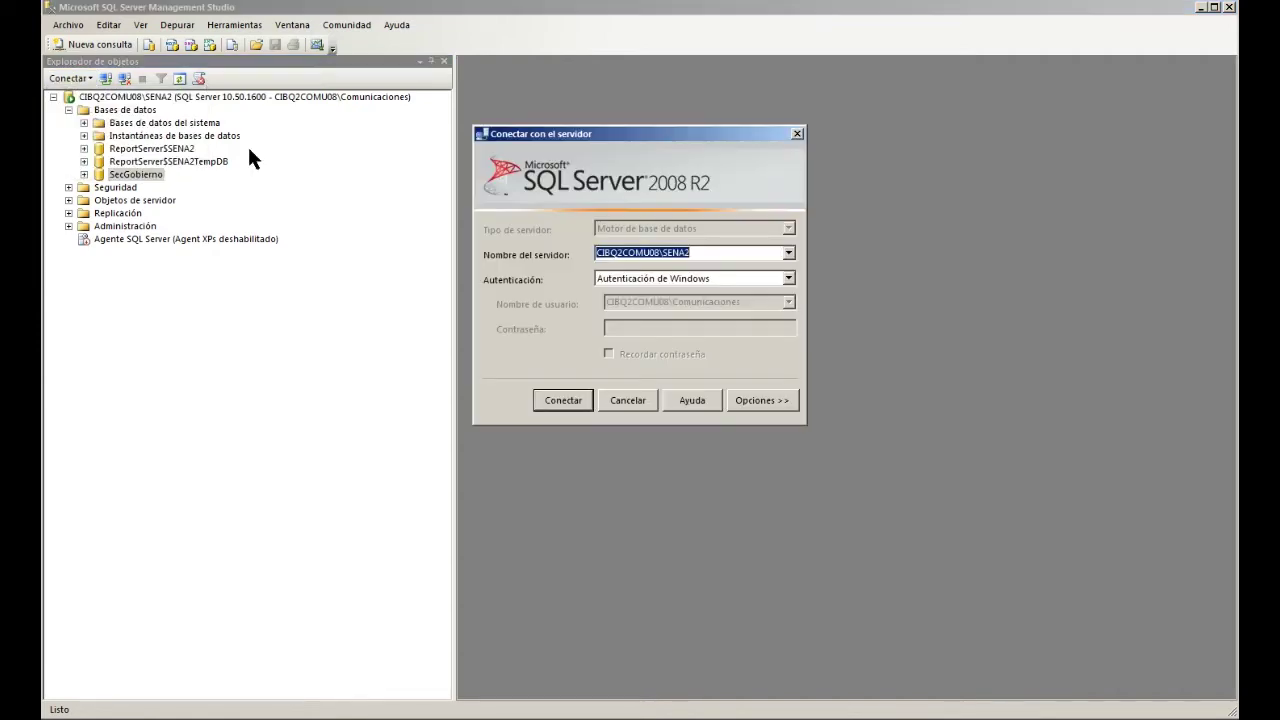
pyautogui.click(788, 254)
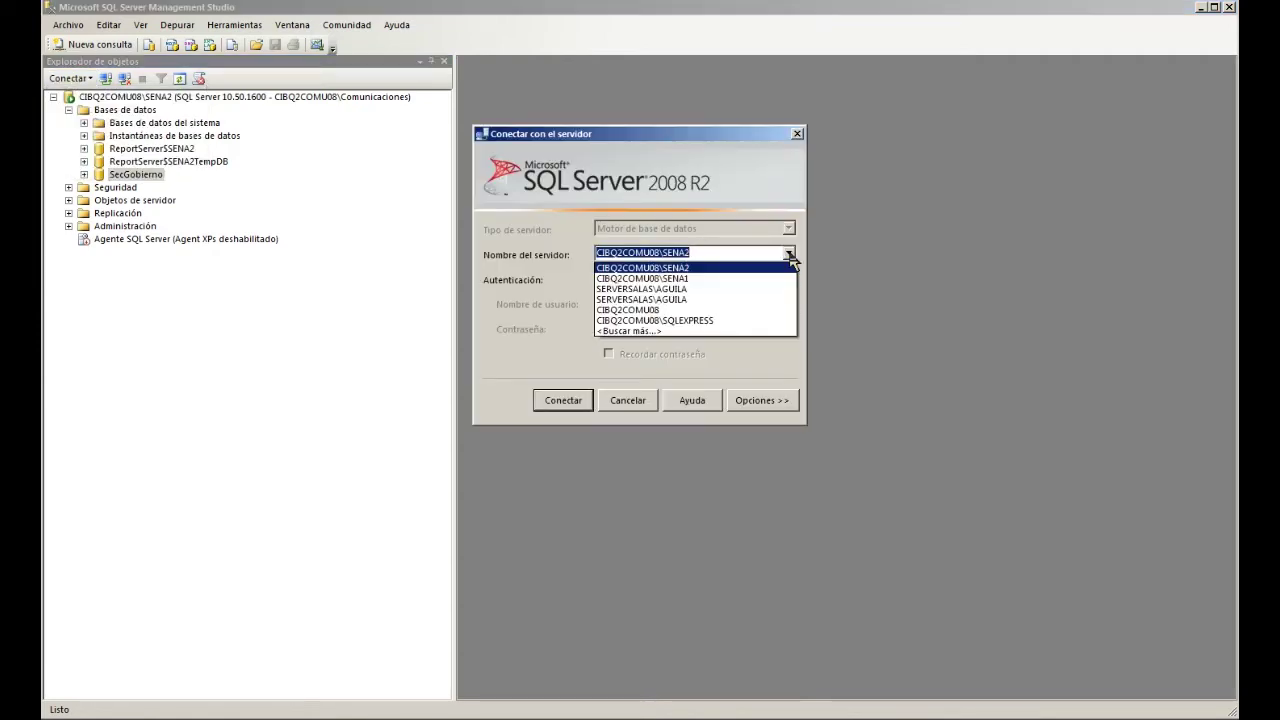
pyautogui.click(740, 280)
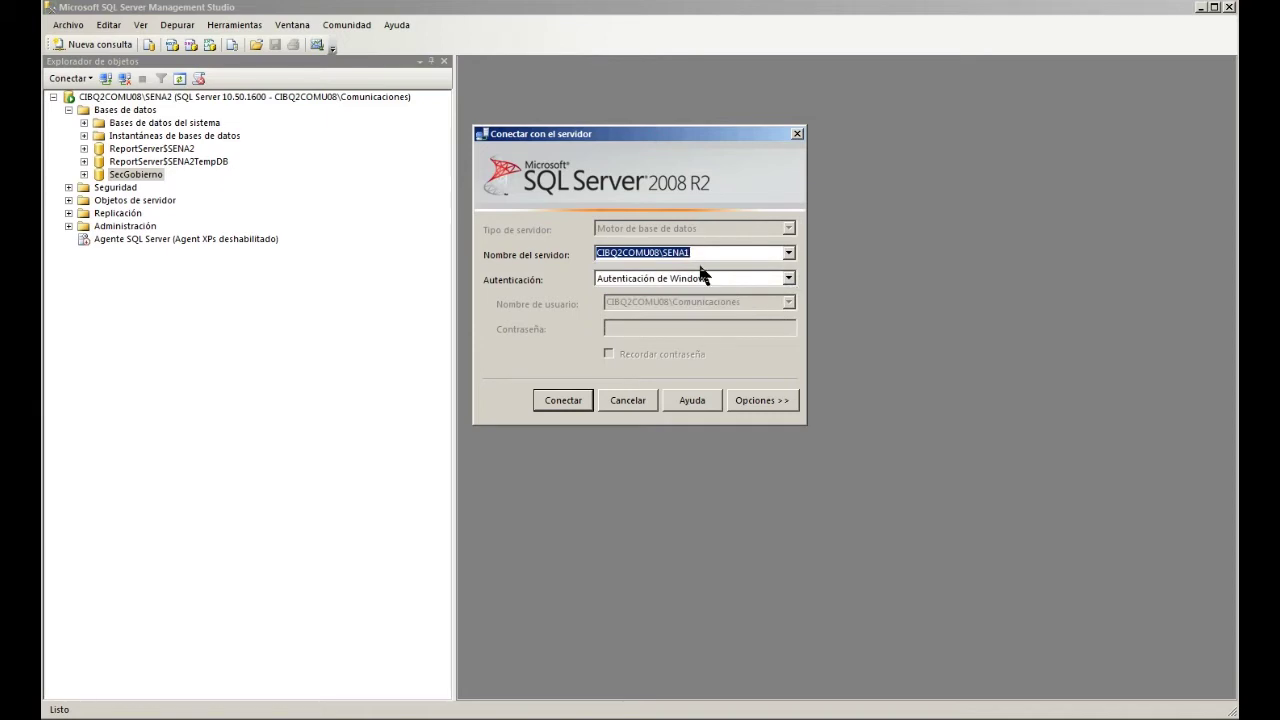
pyautogui.click(587, 406)
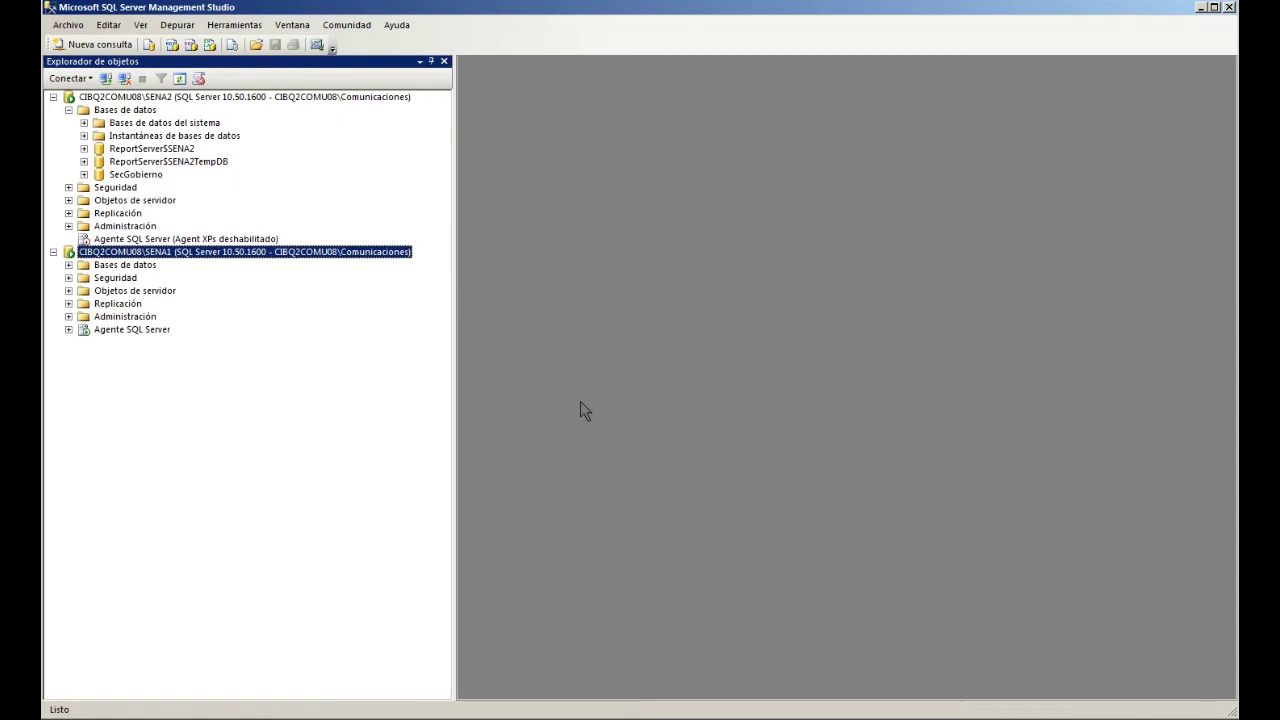
pyautogui.click(68, 265)
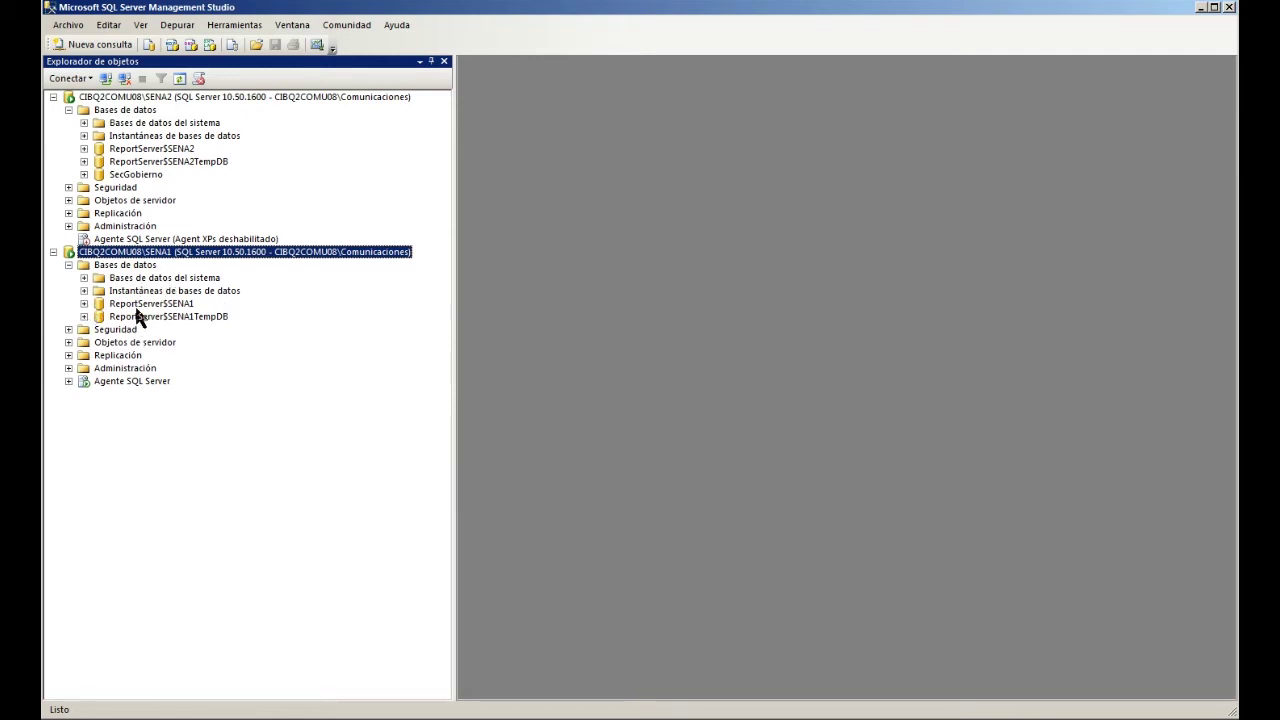
# Step: Start a database restore on the SENA1 instance with SecGobierno as the destination database and a device as the source
pyautogui.rightClick(119, 271)
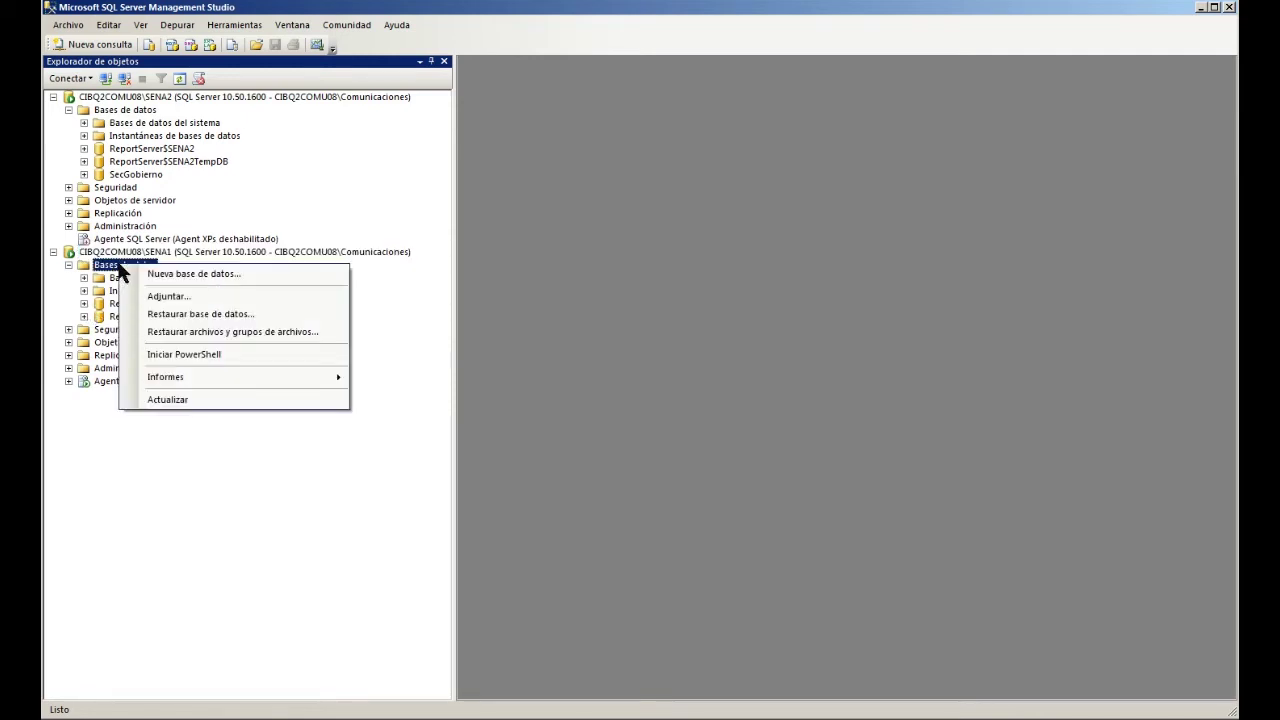
pyautogui.rightClick(104, 268)
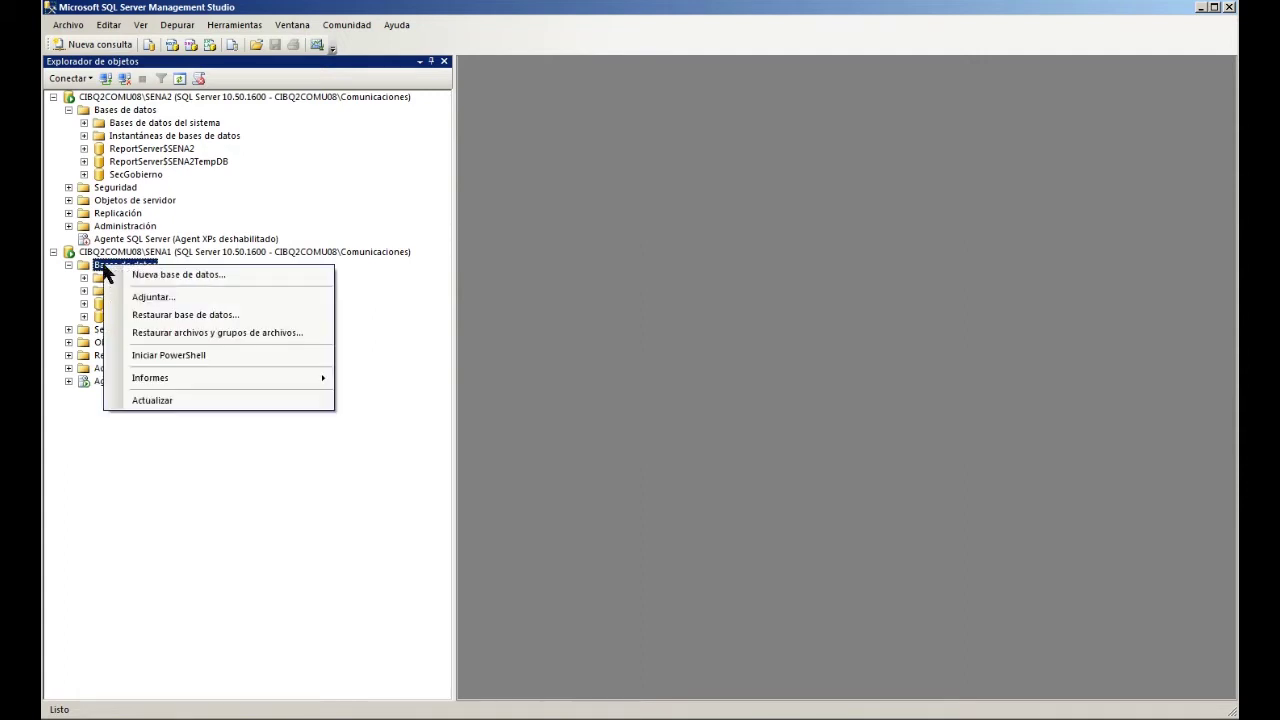
pyautogui.click(209, 316)
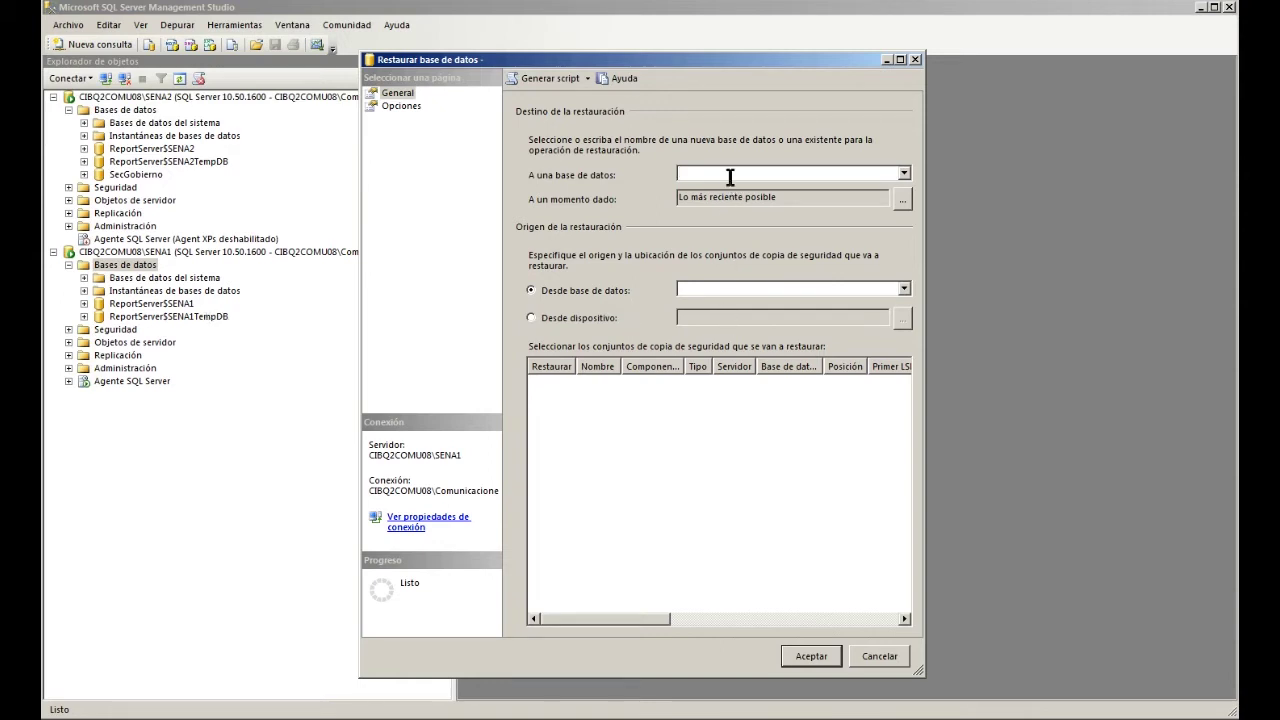
pyautogui.write('SecGobierno')
pyautogui.click(557, 318)
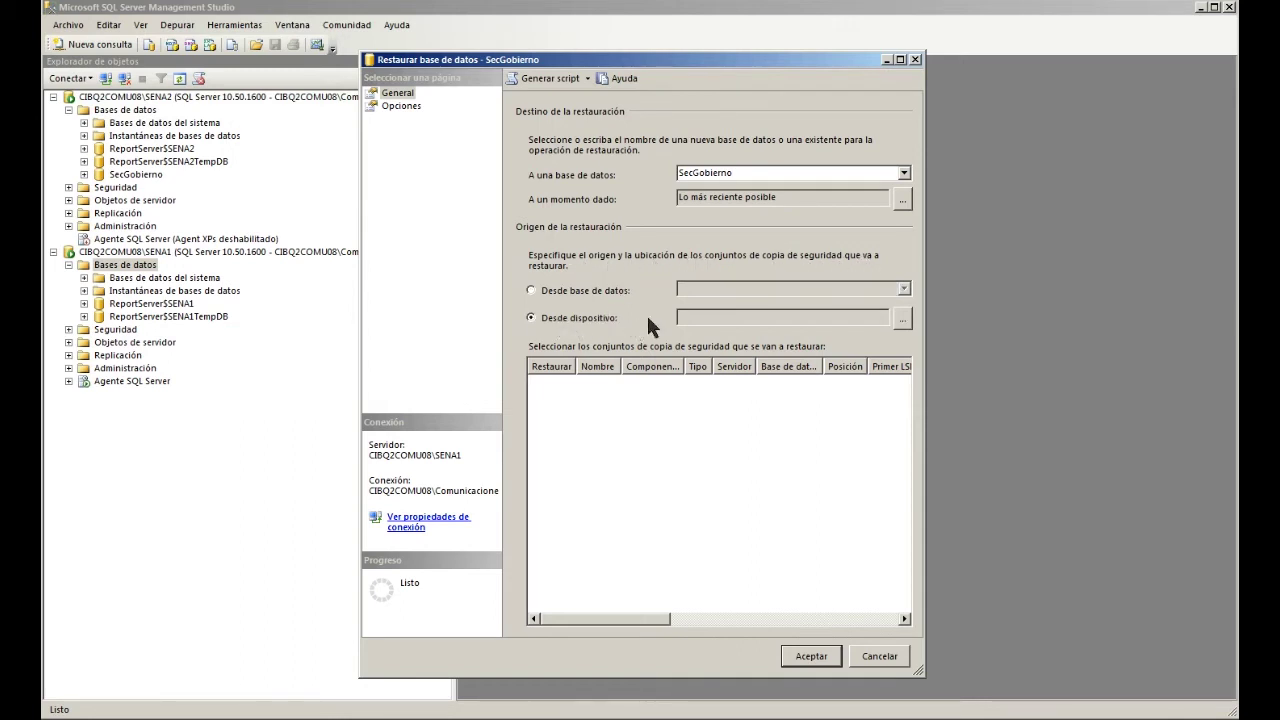
# Step: Set FULL.bak from the MSSQL10_50.SENA2 Backup folder as the restore source and select its full backup set for restoring
pyautogui.click(902, 320)
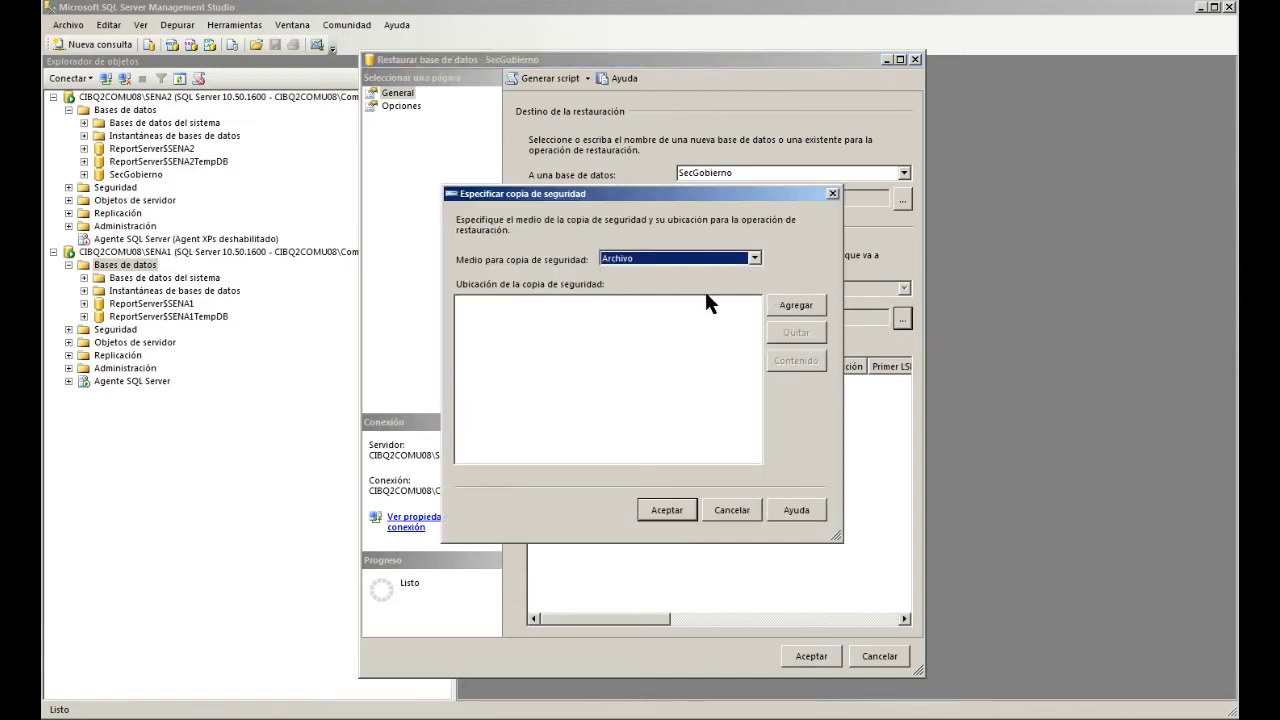
pyautogui.click(740, 264)
pyautogui.click(691, 268)
pyautogui.click(800, 308)
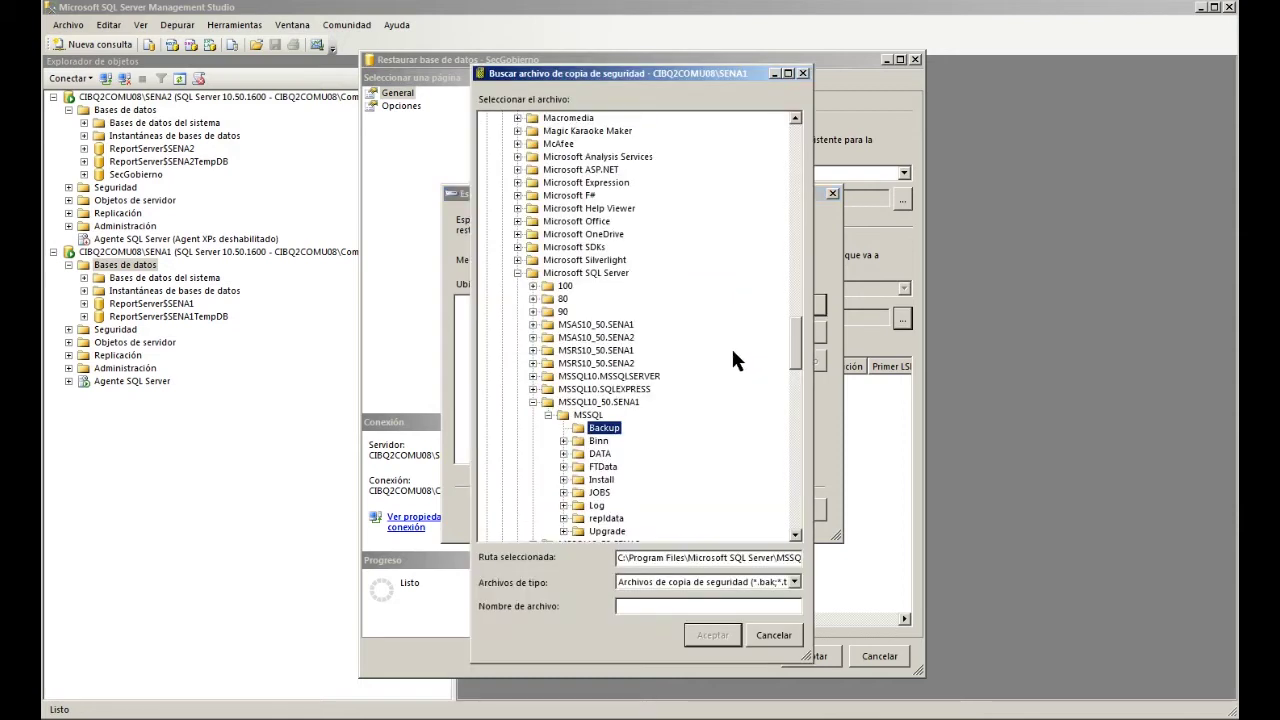
pyautogui.click(533, 402)
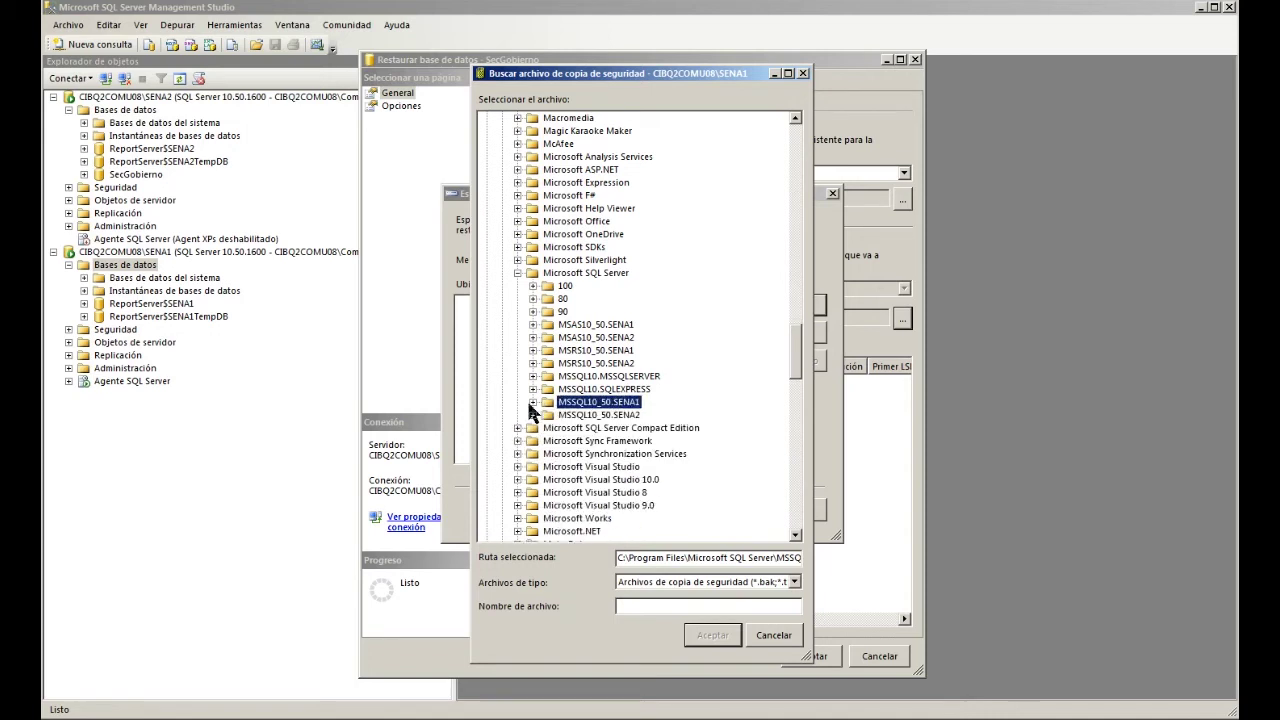
pyautogui.click(533, 415)
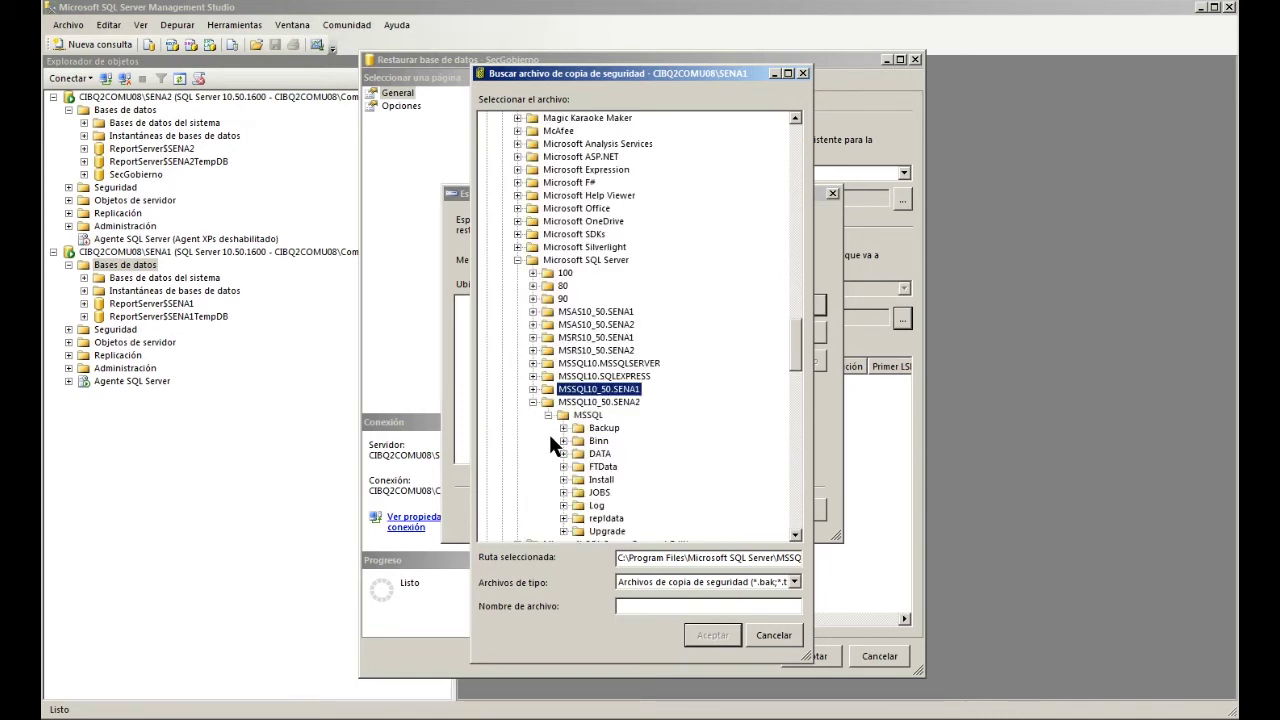
pyautogui.click(622, 440)
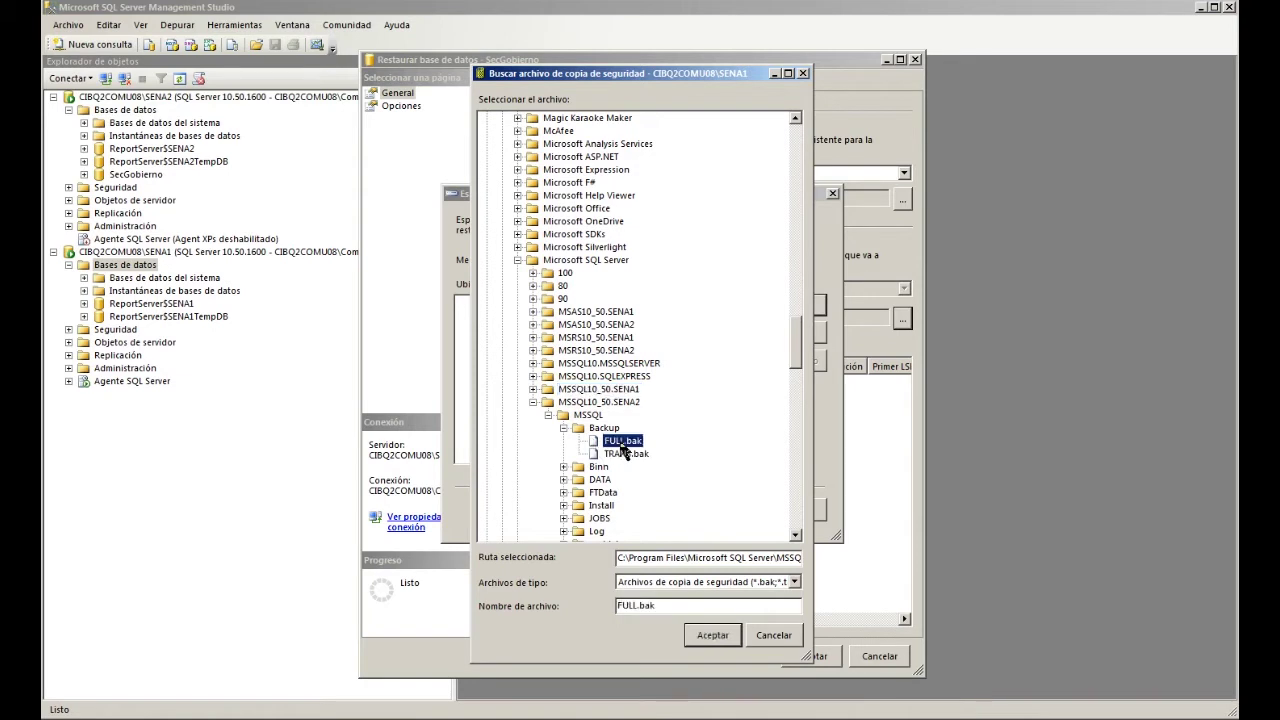
pyautogui.click(713, 636)
pyautogui.click(681, 516)
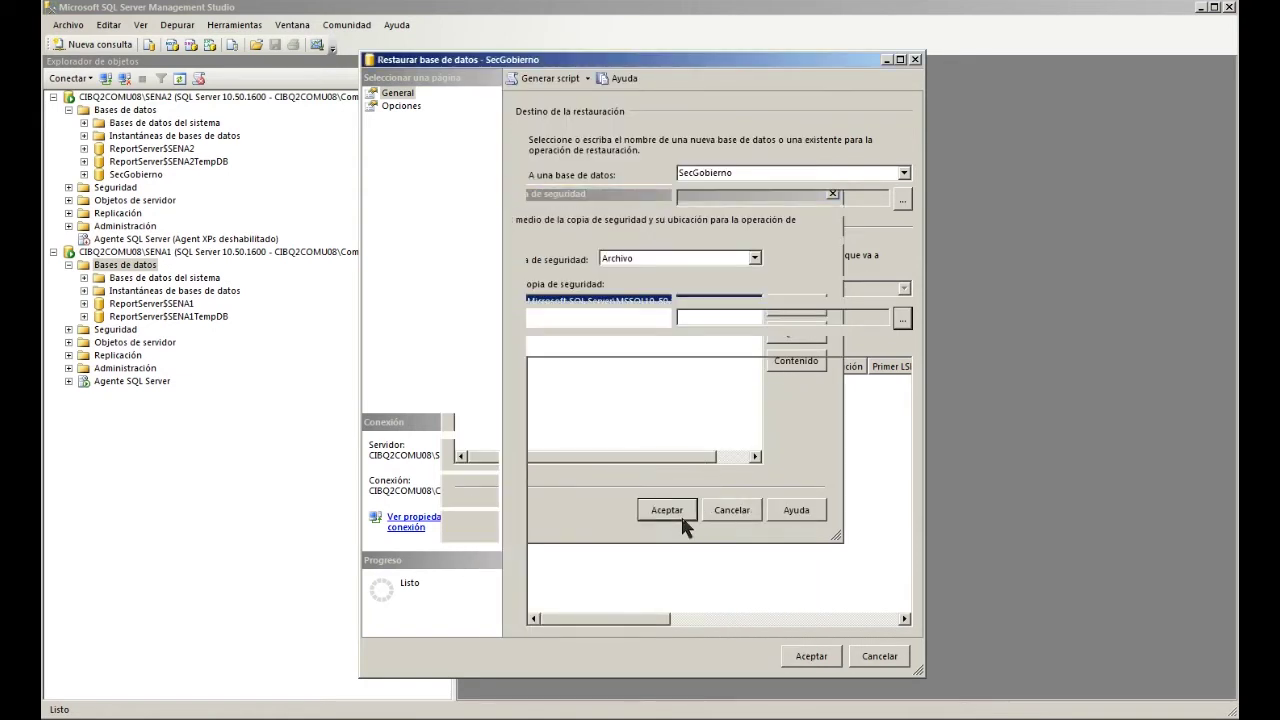
pyautogui.click(552, 384)
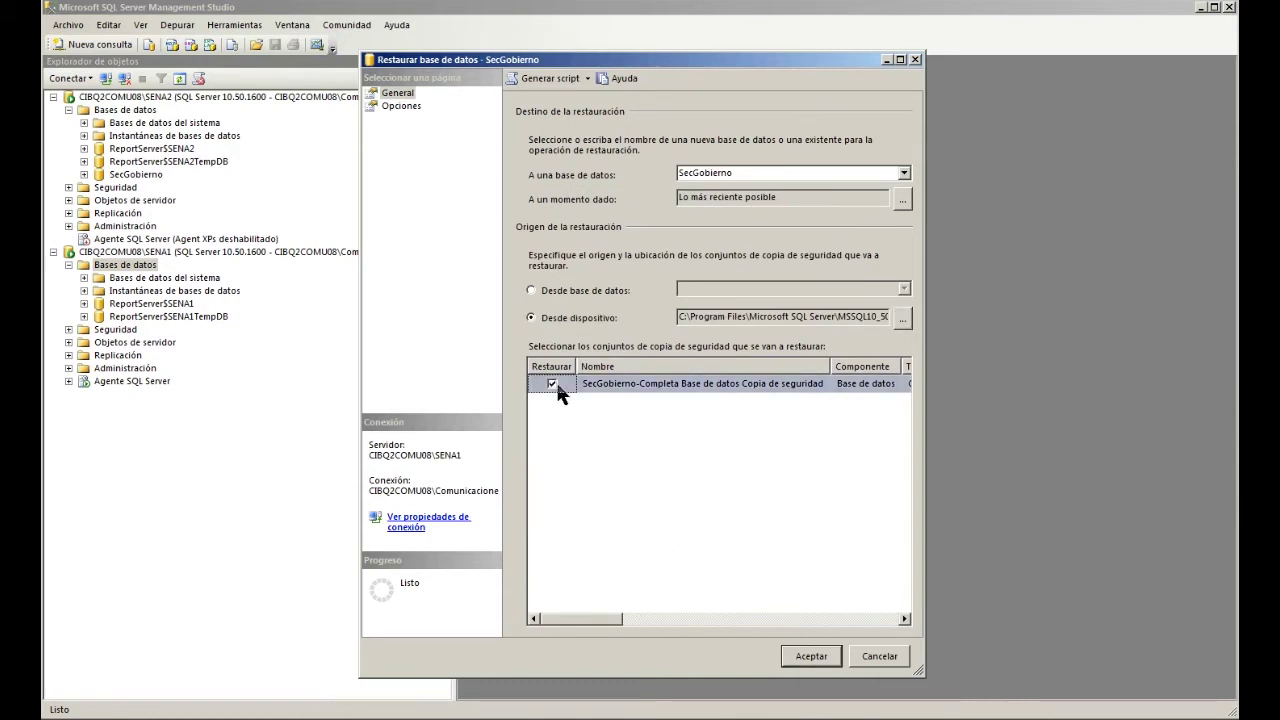
# Step: In the restore options, change the SecGobierno data file's restore path to the MSSQL10_50.SENA1 instance folder
pyautogui.click(403, 106)
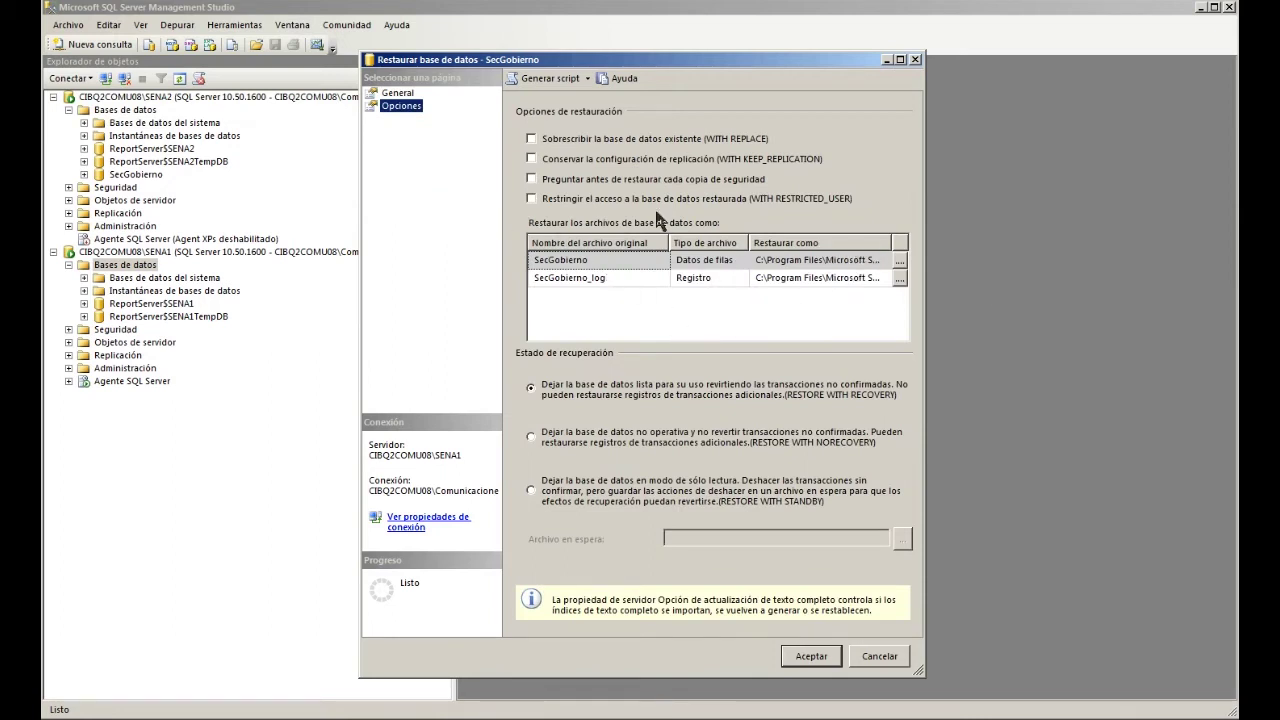
pyautogui.click(840, 263)
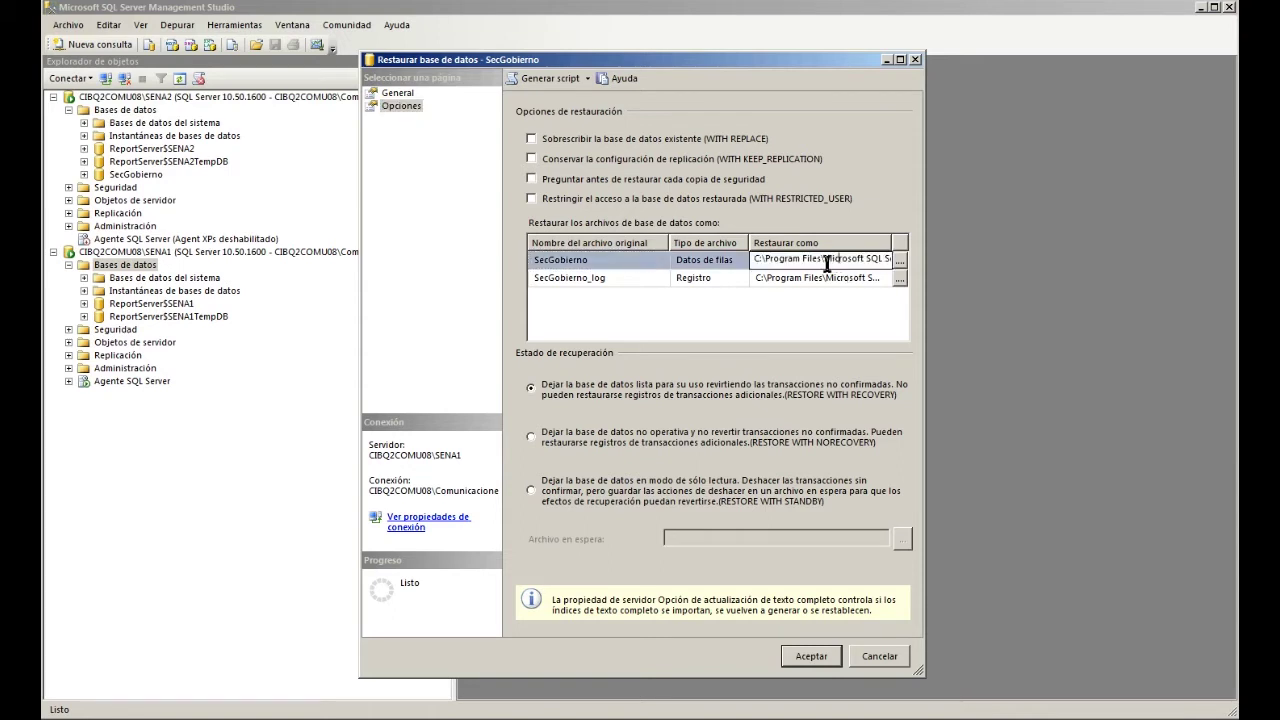
pyautogui.press('End')
pyautogui.press('Left')
pyautogui.press('Left')
pyautogui.press('Left')
pyautogui.press('Left')
pyautogui.press('Left')
pyautogui.press('Left')
pyautogui.press('Left')
pyautogui.press('Left')
pyautogui.press('Left')
pyautogui.press('Left')
pyautogui.press('Left')
pyautogui.press('Left')
pyautogui.press('Left')
pyautogui.press('Left')
pyautogui.press('Left')
pyautogui.press('Left')
pyautogui.press('Right')
pyautogui.press('Right')
pyautogui.press('Right')
pyautogui.press('Right')
pyautogui.press('Right')
pyautogui.press('BackSpace')
pyautogui.write('1')
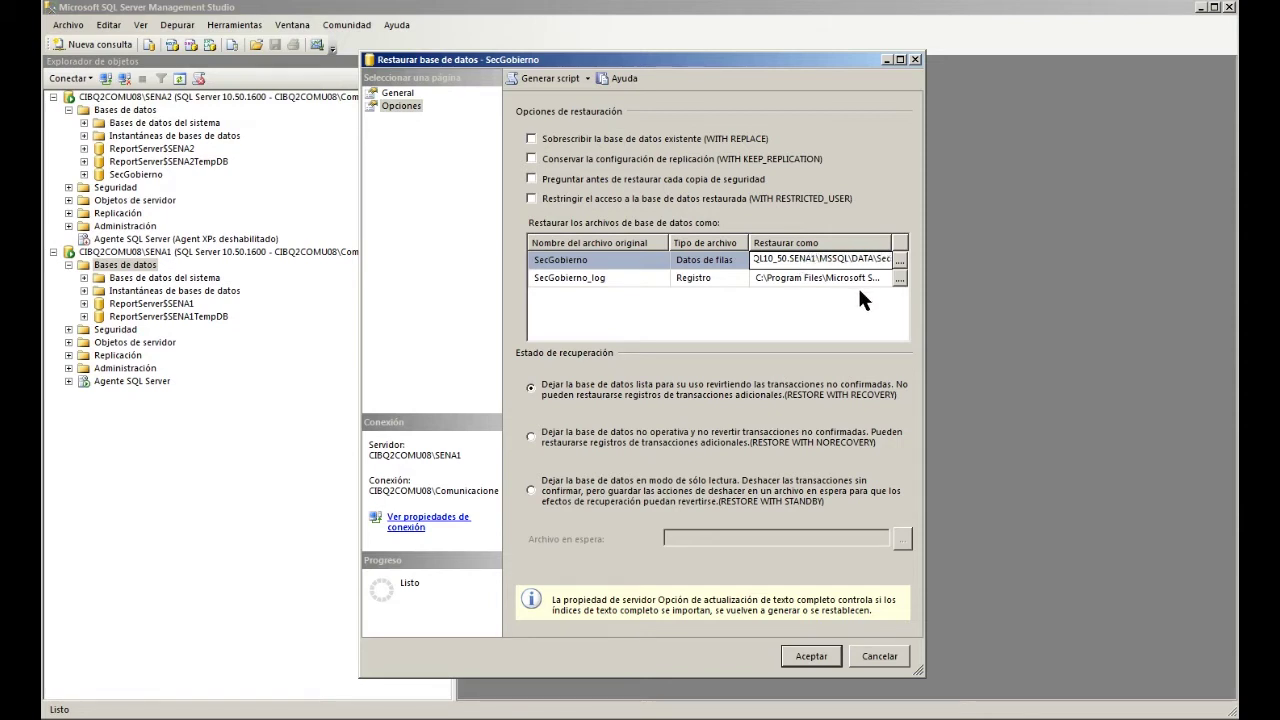
# Step: Change the SecGobierno_log file's restore path to the SENA1 instance folder
pyautogui.click(827, 278)
pyautogui.press('End')
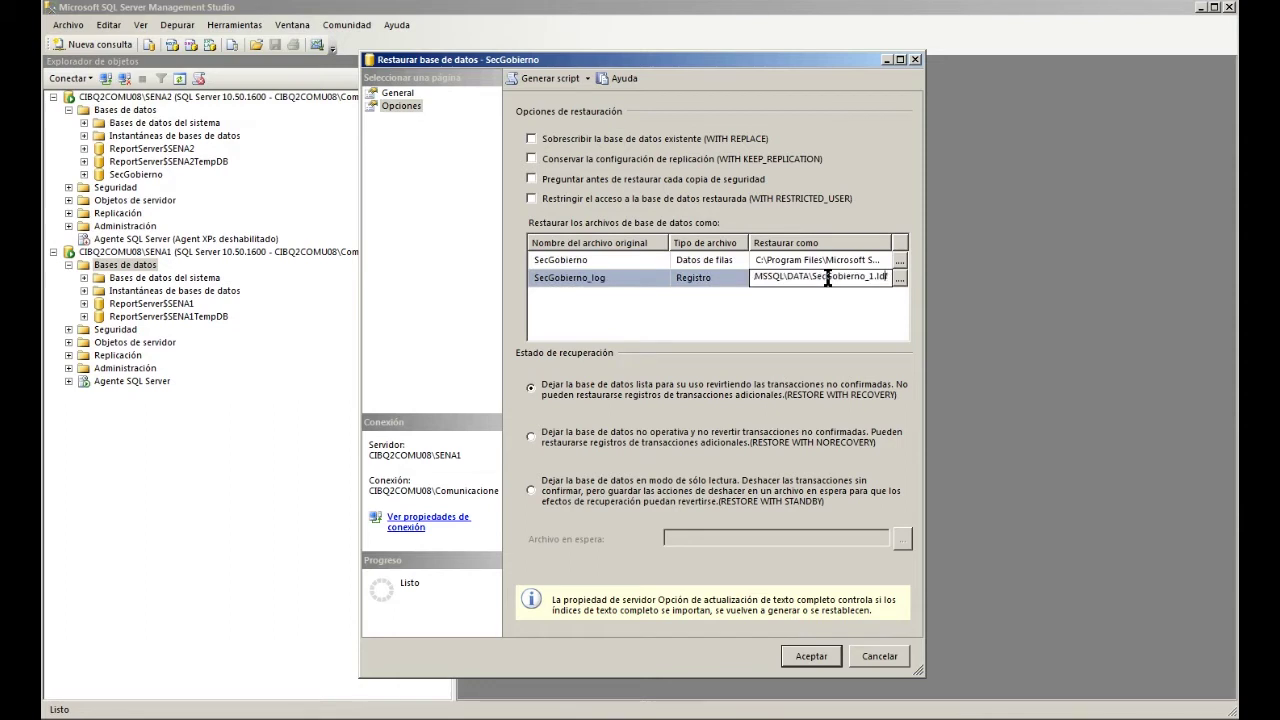
pyautogui.press('Left')
pyautogui.press('Left')
pyautogui.press('Left')
pyautogui.press('Left')
pyautogui.press('Left')
pyautogui.press('Left')
pyautogui.press('Left')
pyautogui.press('Left')
pyautogui.press('Left')
pyautogui.press('Left')
pyautogui.press('Left')
pyautogui.press('Left')
pyautogui.press('Left')
pyautogui.press('Left')
pyautogui.press('Left')
pyautogui.press('Left')
pyautogui.press('Left')
pyautogui.press('Left')
pyautogui.press('Left')
pyautogui.press('Left')
pyautogui.press('BackSpace')
pyautogui.write('1')
# Step: Set the recovery state to RESTORE WITH NORECOVERY and run the full restore of SecGobierno
pyautogui.click(615, 435)
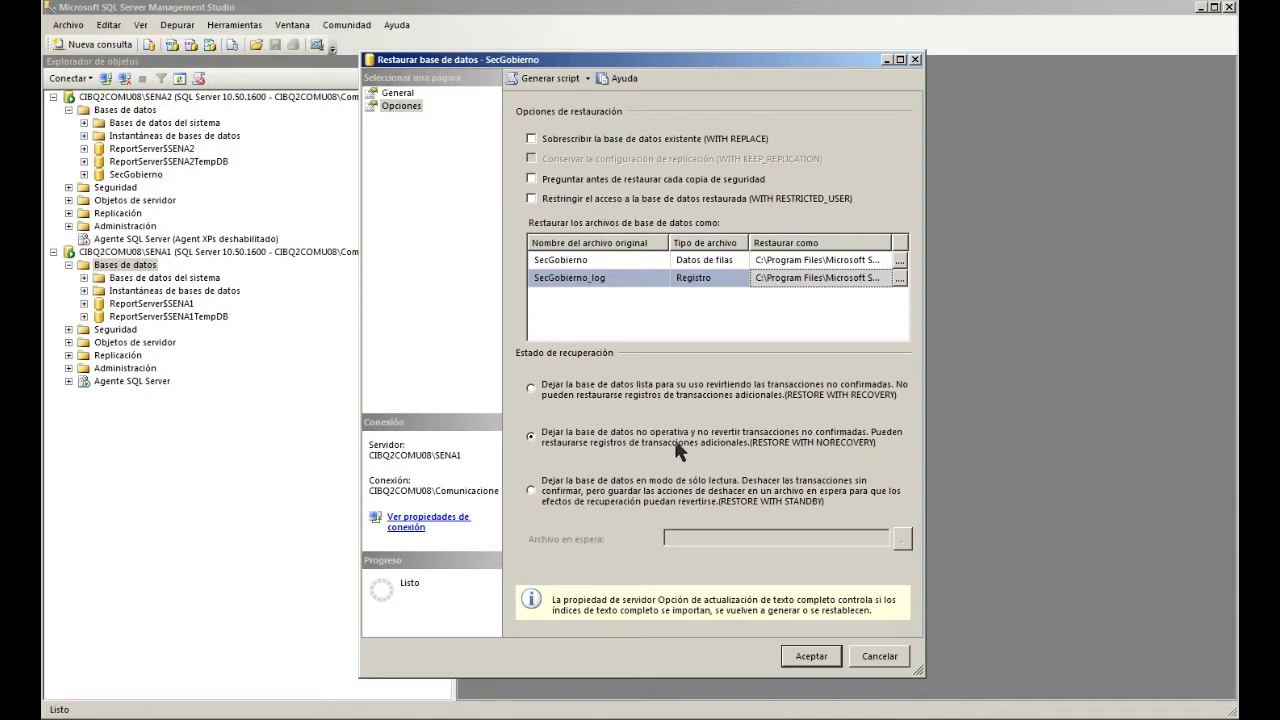
pyautogui.click(833, 664)
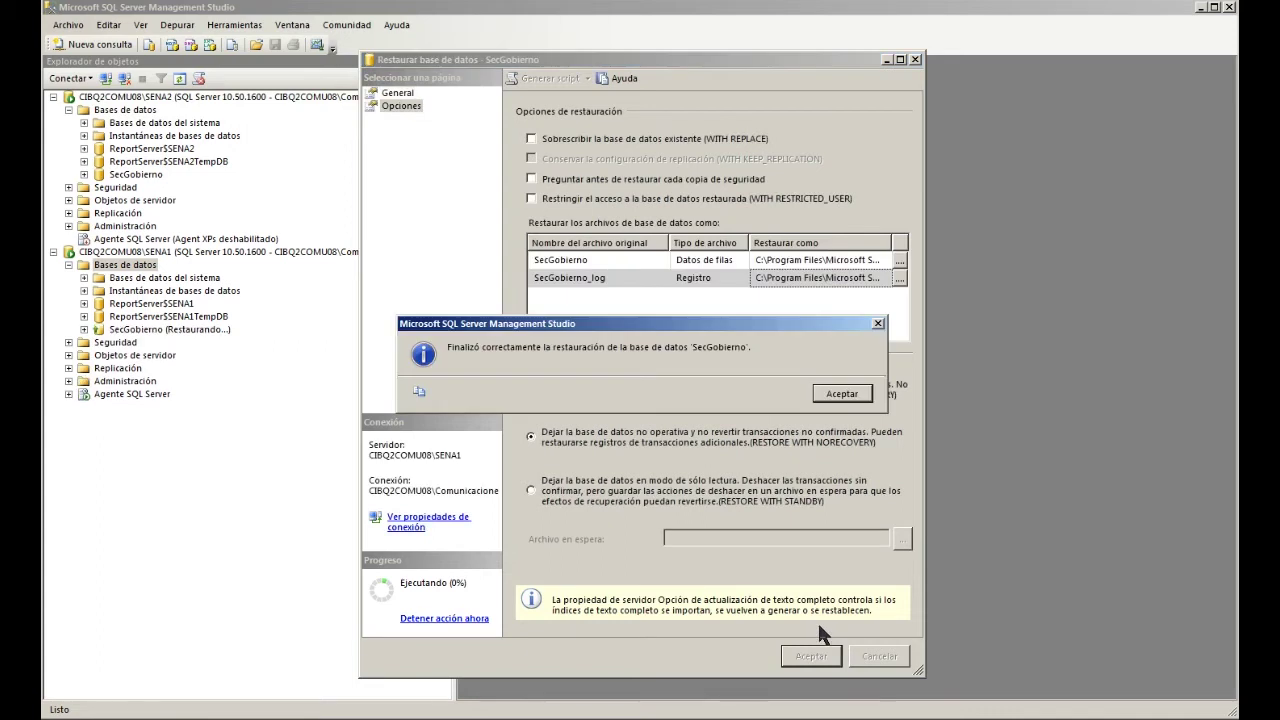
pyautogui.click(864, 398)
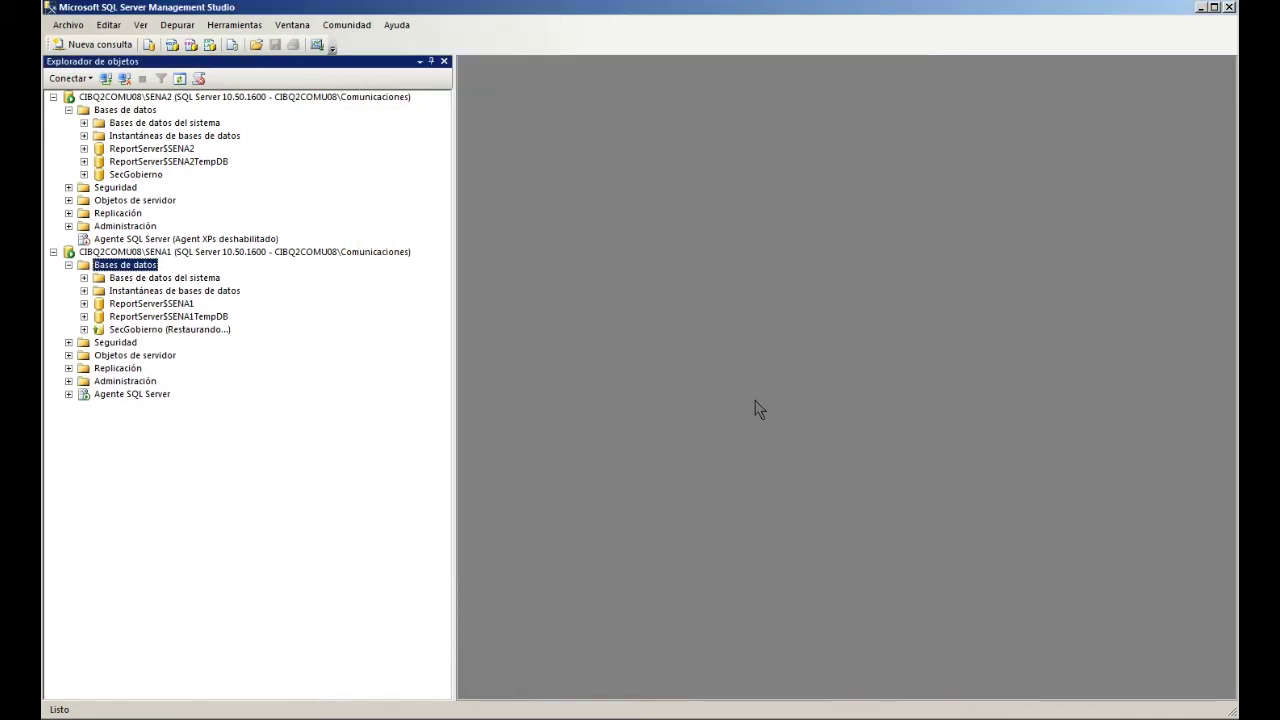
# Step: Start a transaction log restore for the SecGobierno database on SENA1, using a file or tape as the source
pyautogui.rightClick(143, 331)
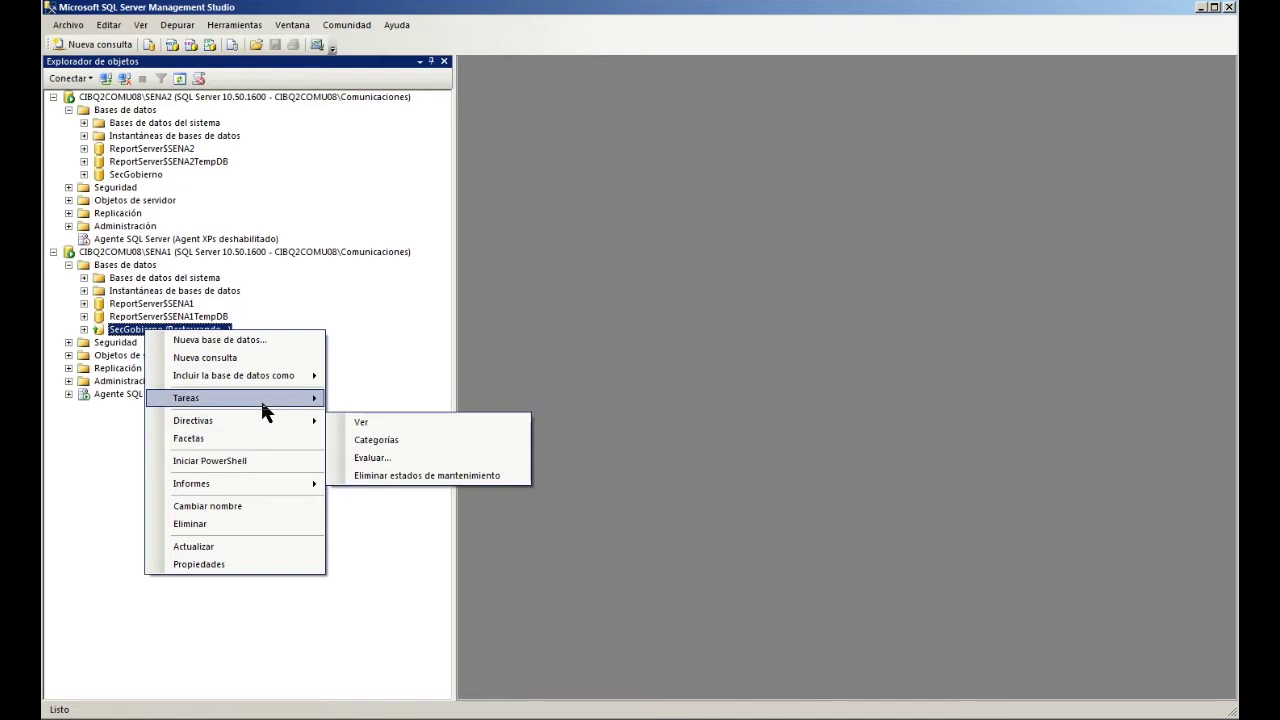
pyautogui.moveTo(263, 406)
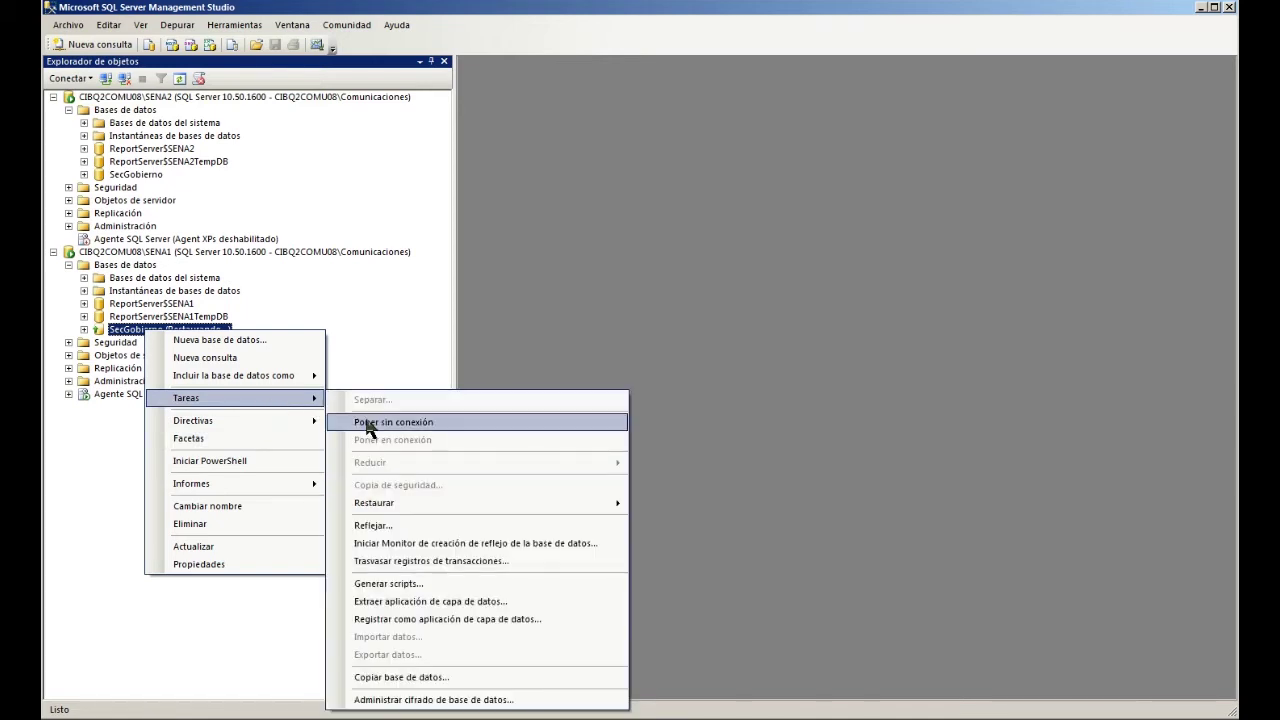
pyautogui.moveTo(476, 508)
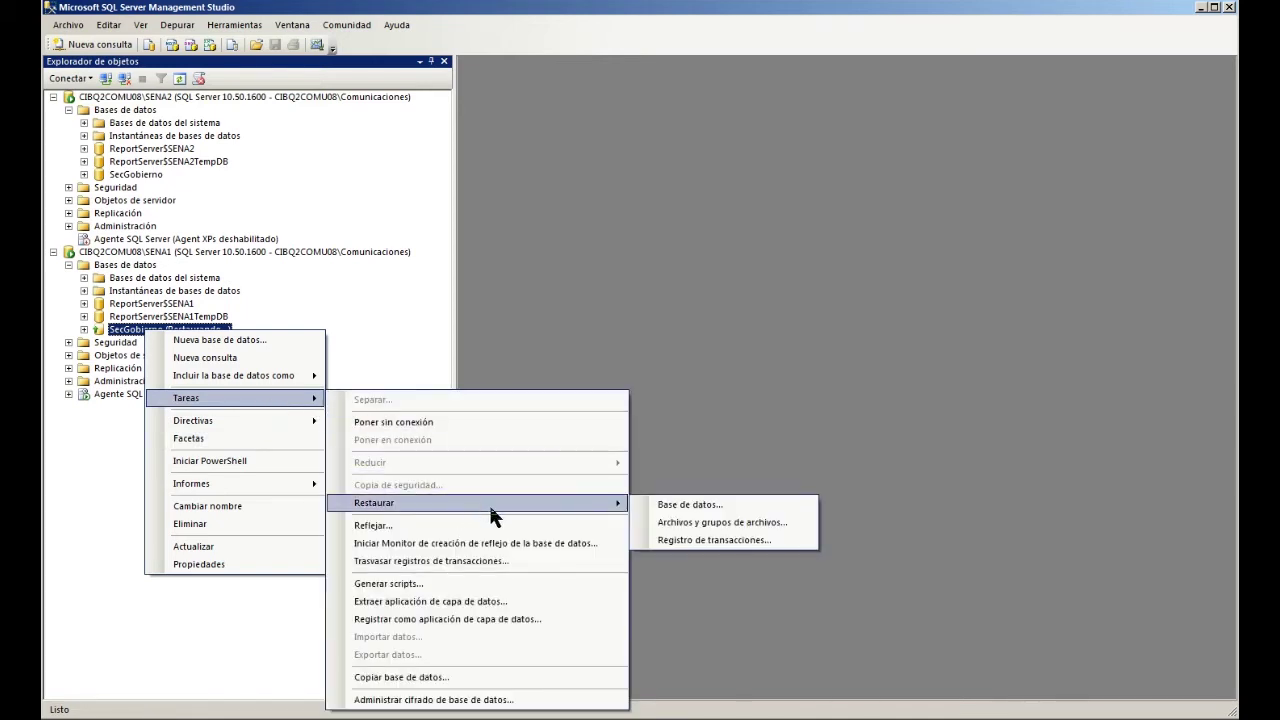
pyautogui.click(718, 541)
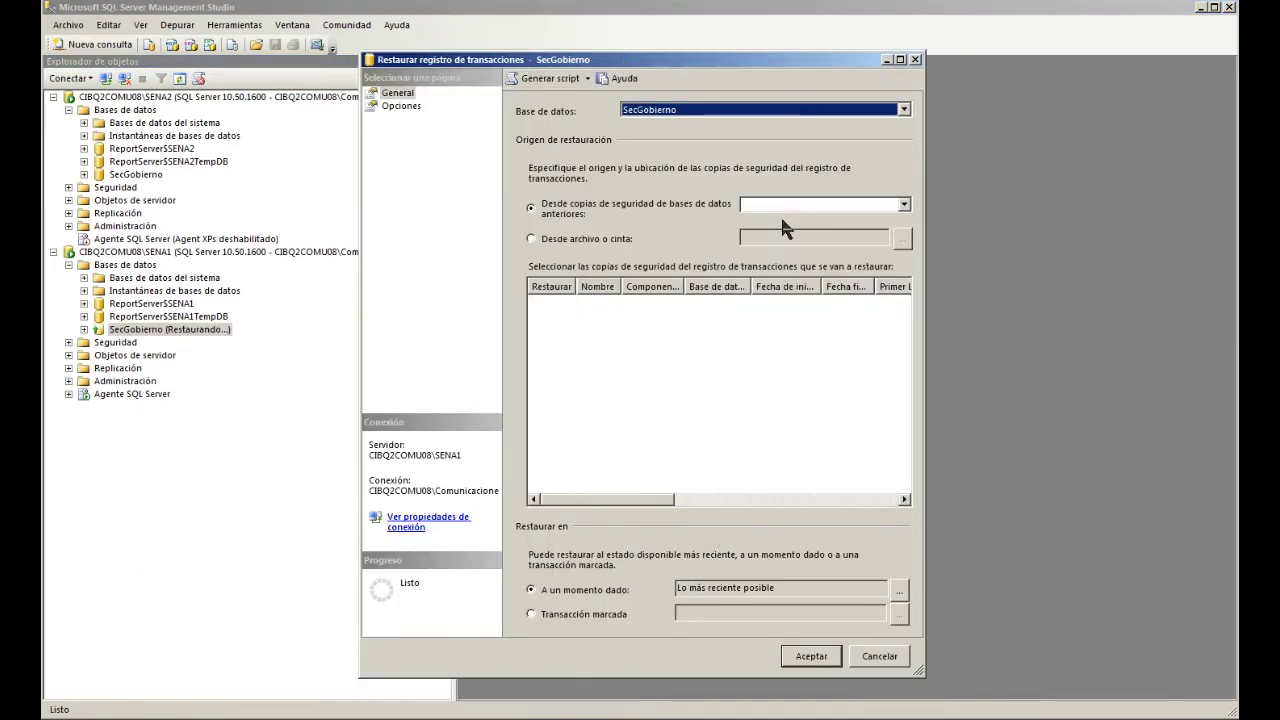
pyautogui.click(575, 240)
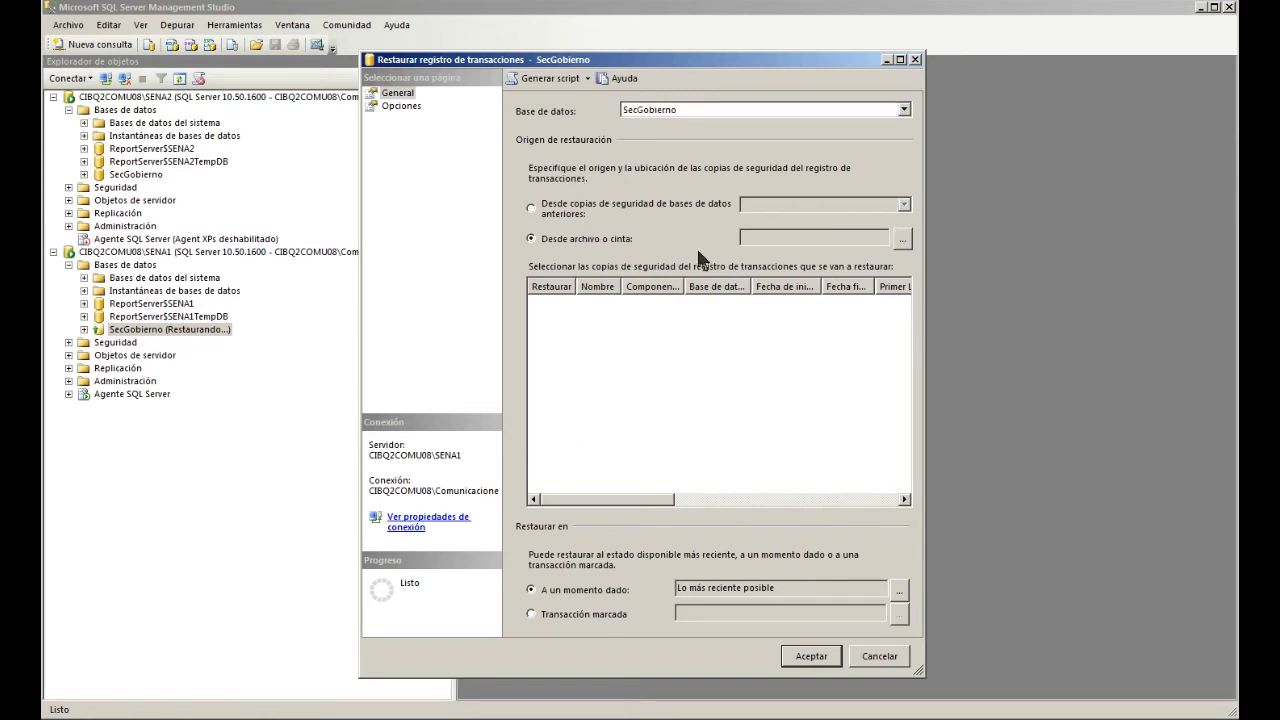
# Step: Set TRANS.bak from the MSSQL10_50.SENA2 Backup folder as the source of the transaction log restore
pyautogui.click(901, 239)
pyautogui.click(785, 306)
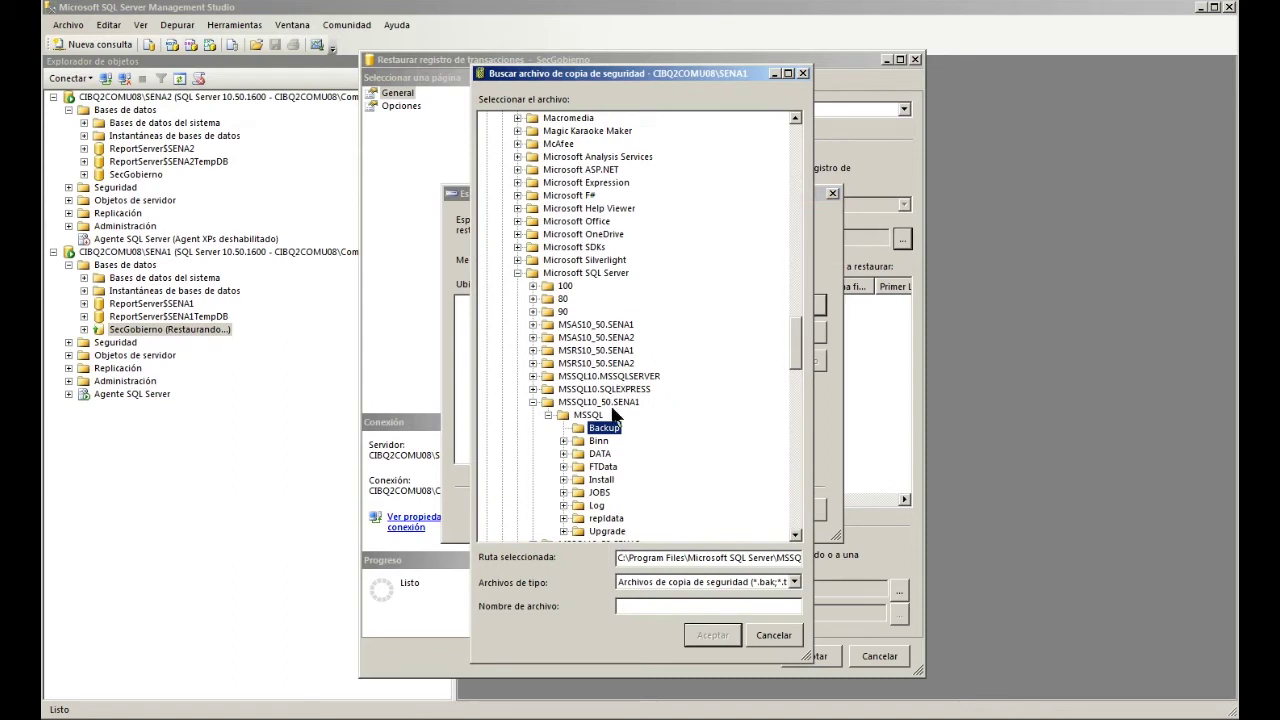
pyautogui.click(533, 401)
pyautogui.click(533, 414)
pyautogui.click(548, 427)
pyautogui.click(563, 428)
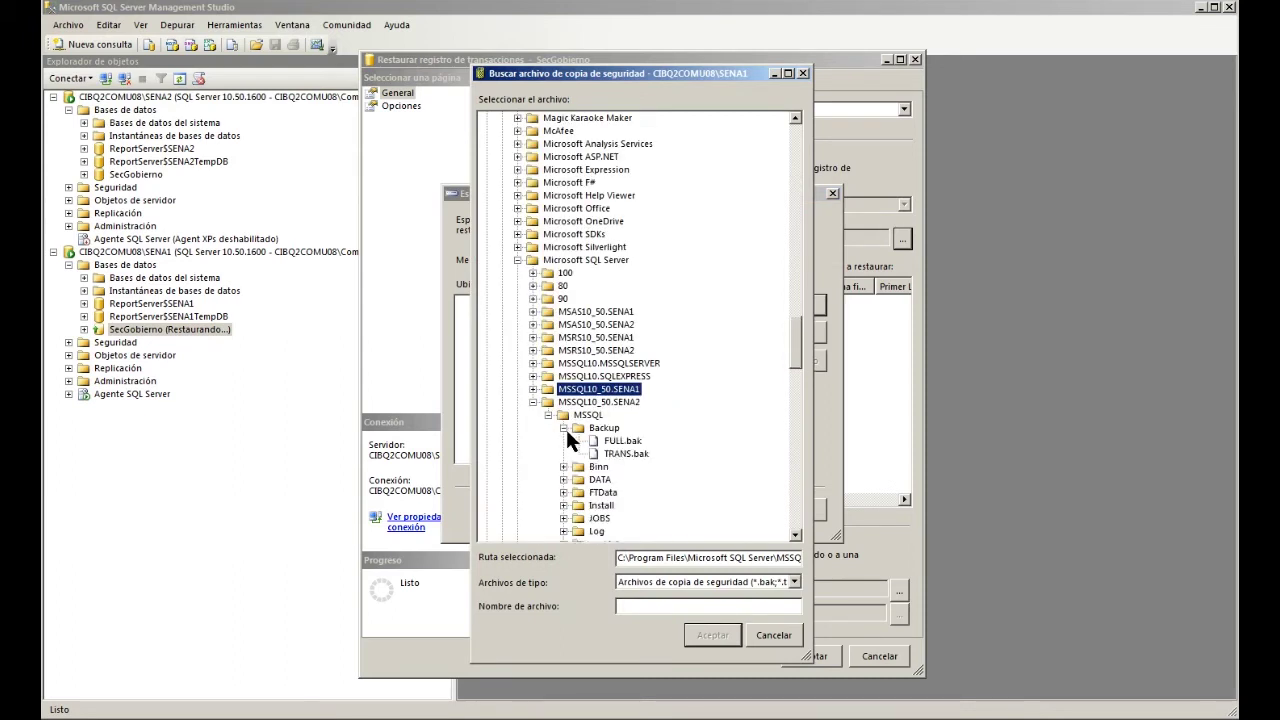
pyautogui.click(626, 453)
pyautogui.click(735, 635)
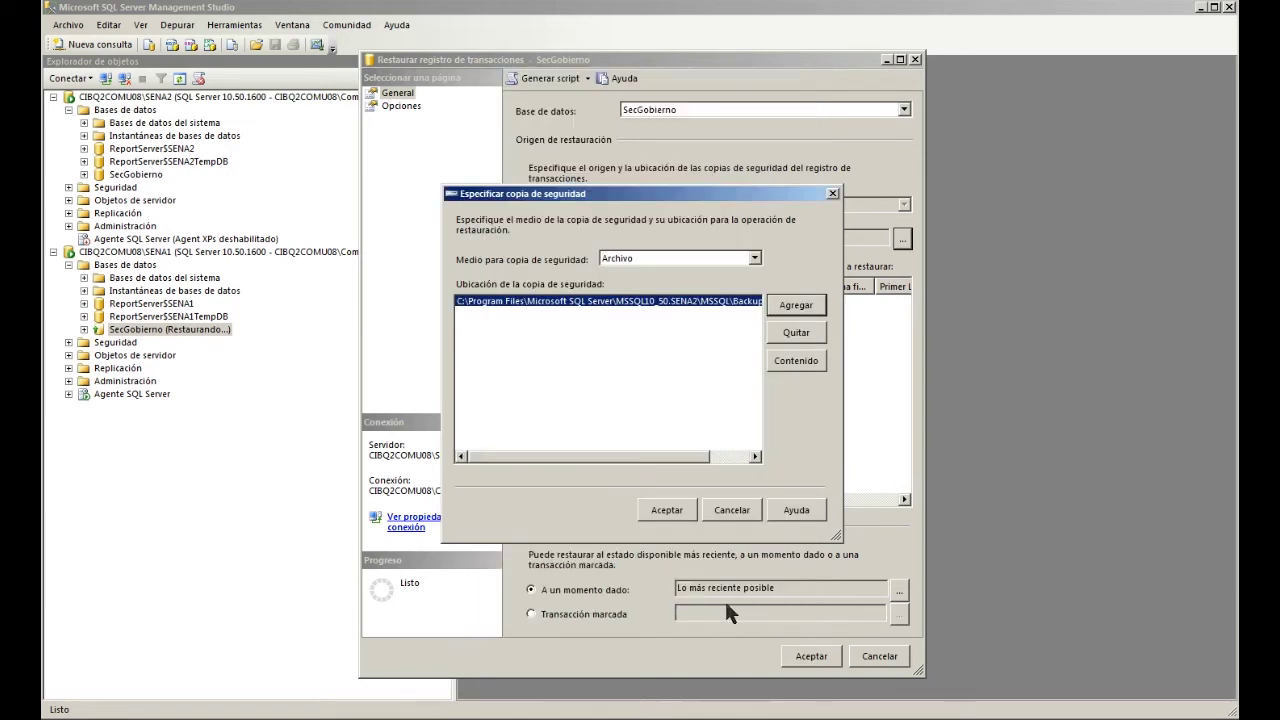
pyautogui.click(667, 510)
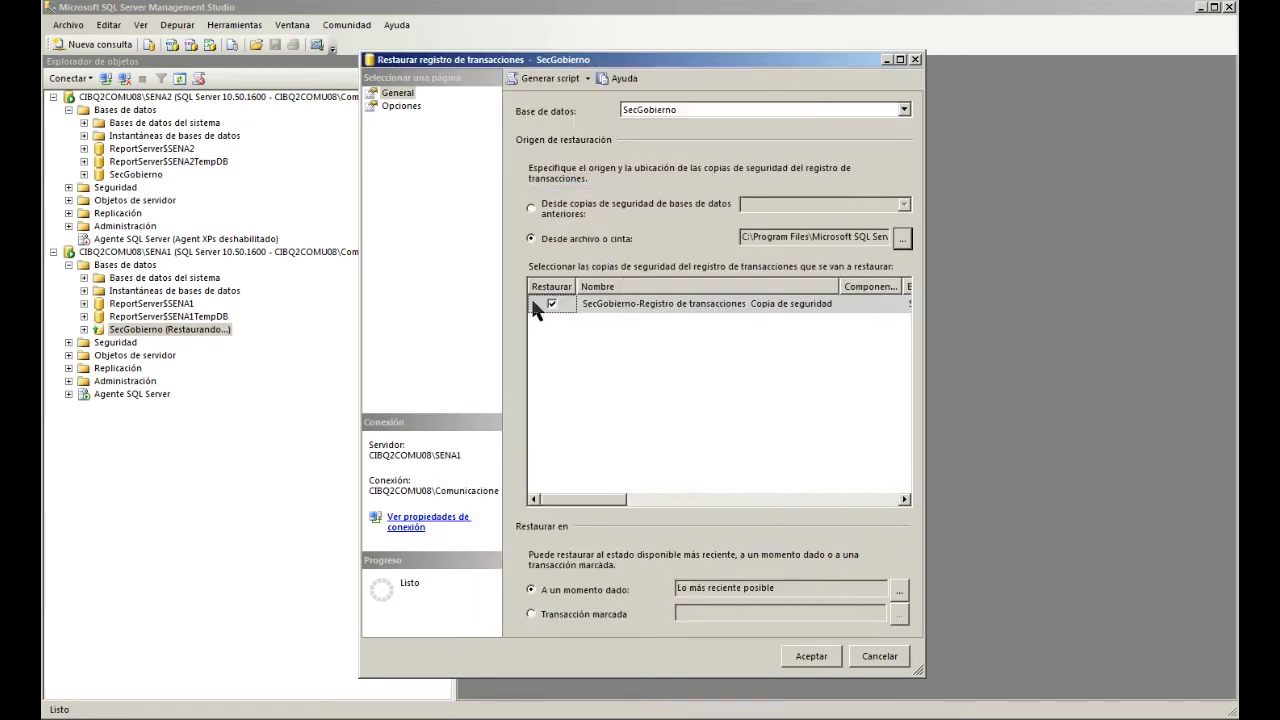
# Step: Choose RESTORE WITH NORECOVERY for the transaction log and run its restore
pyautogui.click(386, 109)
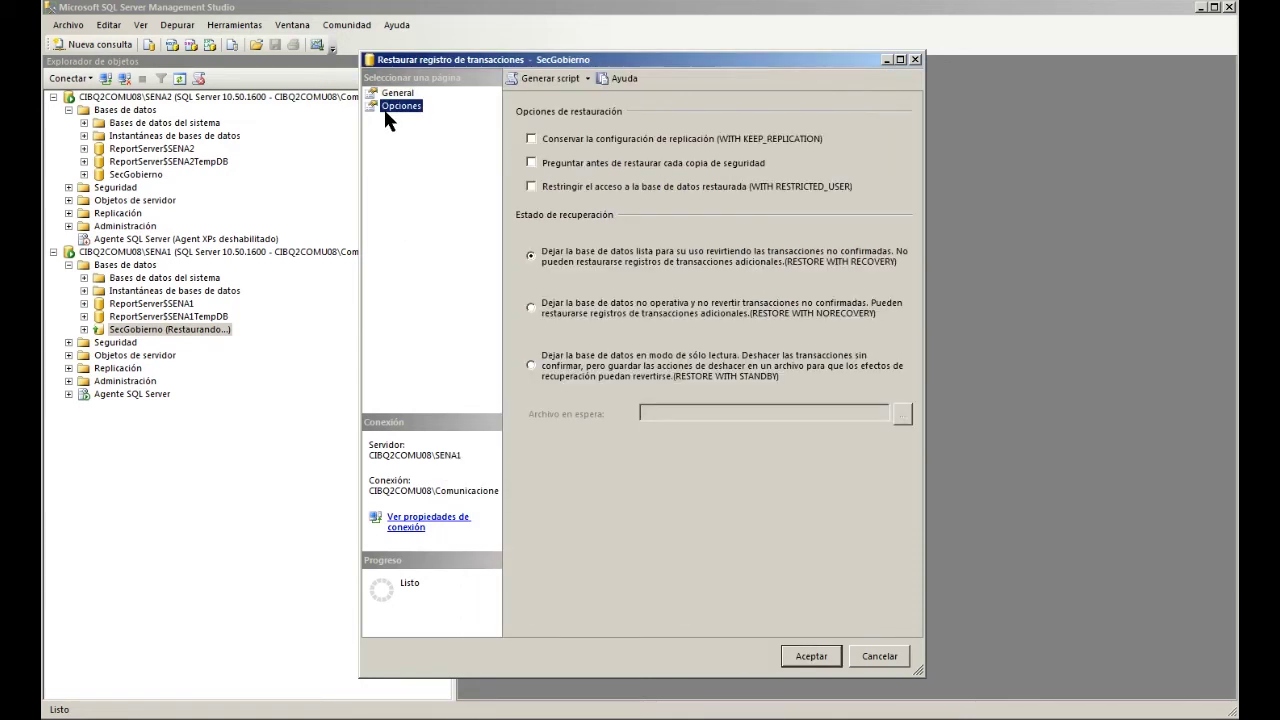
pyautogui.click(589, 308)
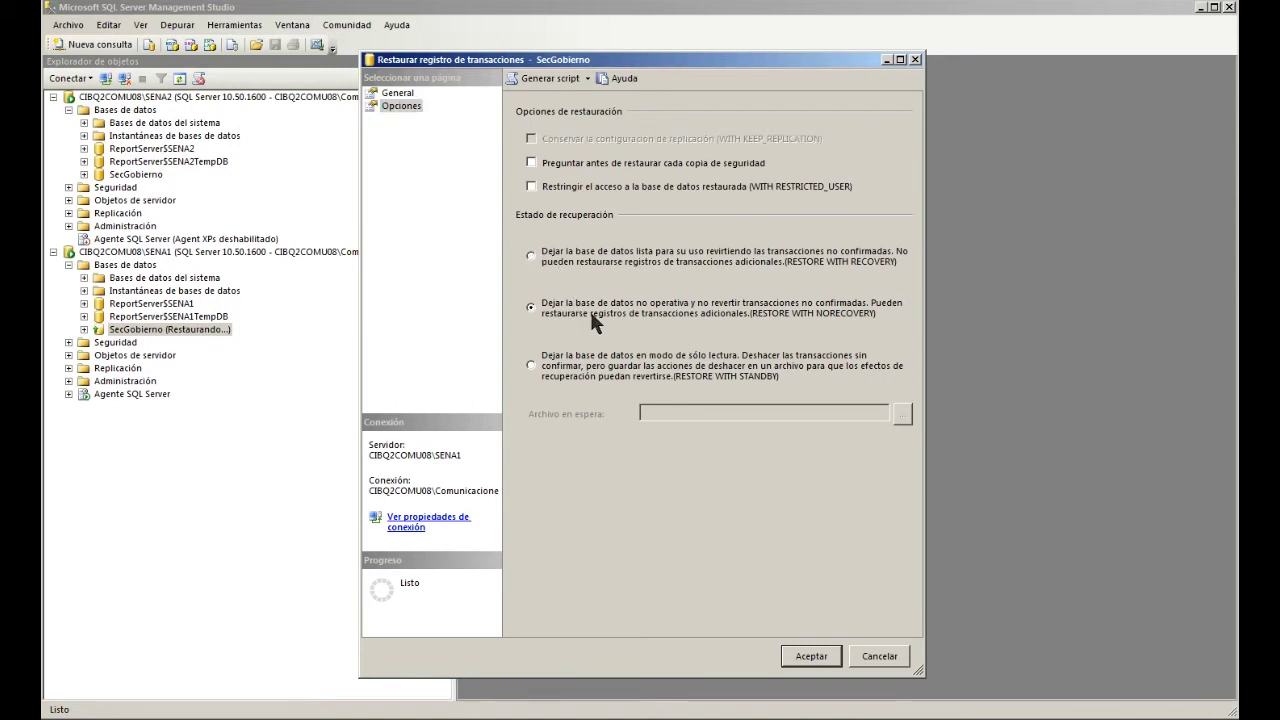
pyautogui.click(810, 656)
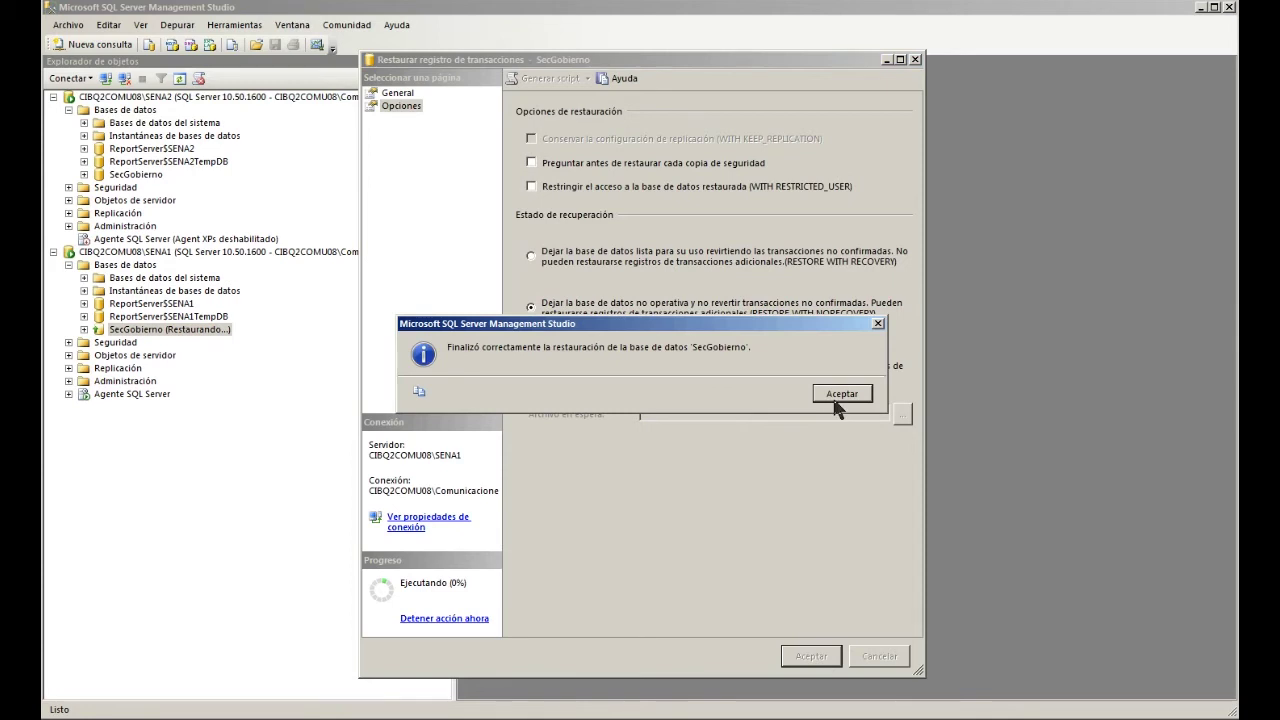
# Step: Acknowledge the completed restore and open the mirroring security configuration wizard for the SecGobierno database on SENA2
pyautogui.click(838, 395)
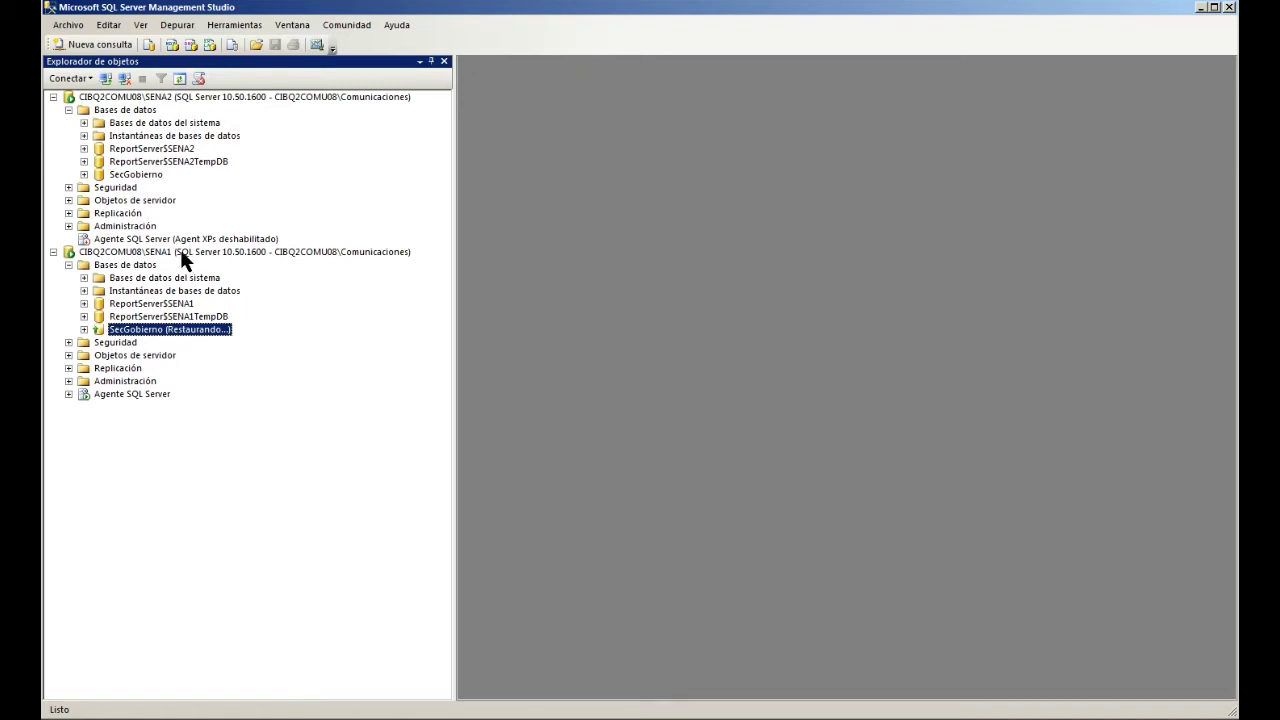
pyautogui.rightClick(126, 176)
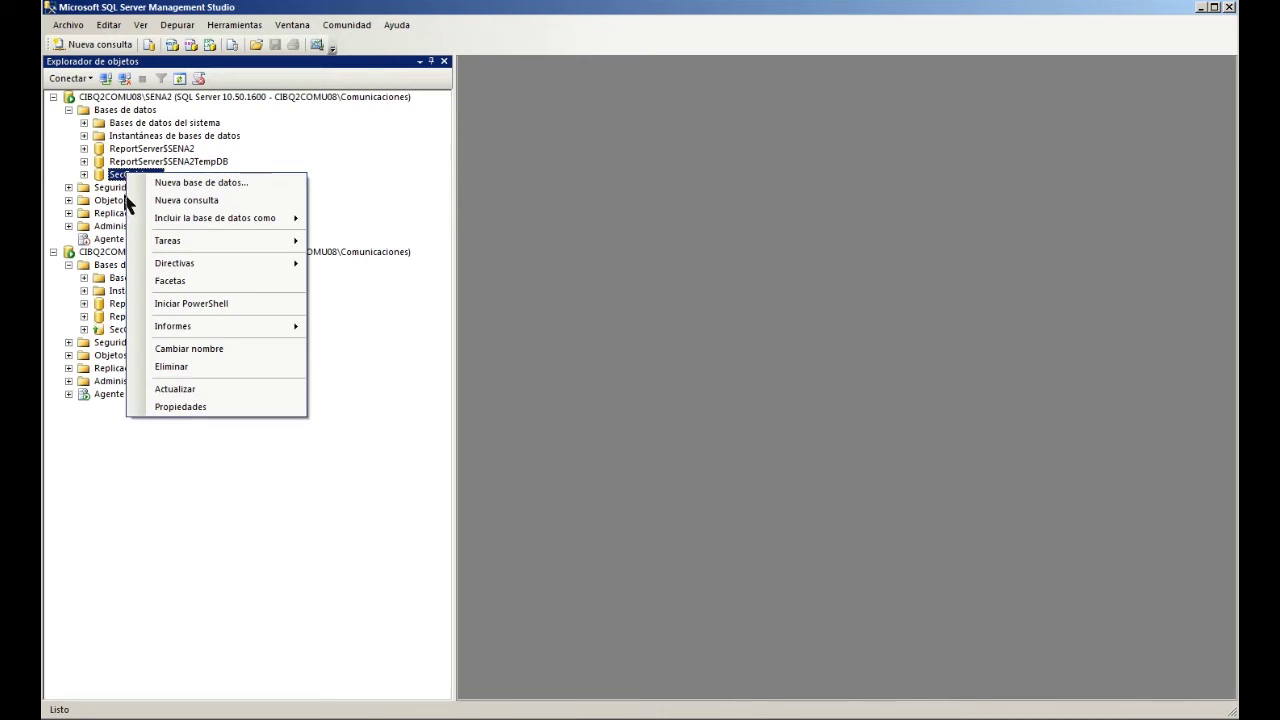
pyautogui.click(166, 407)
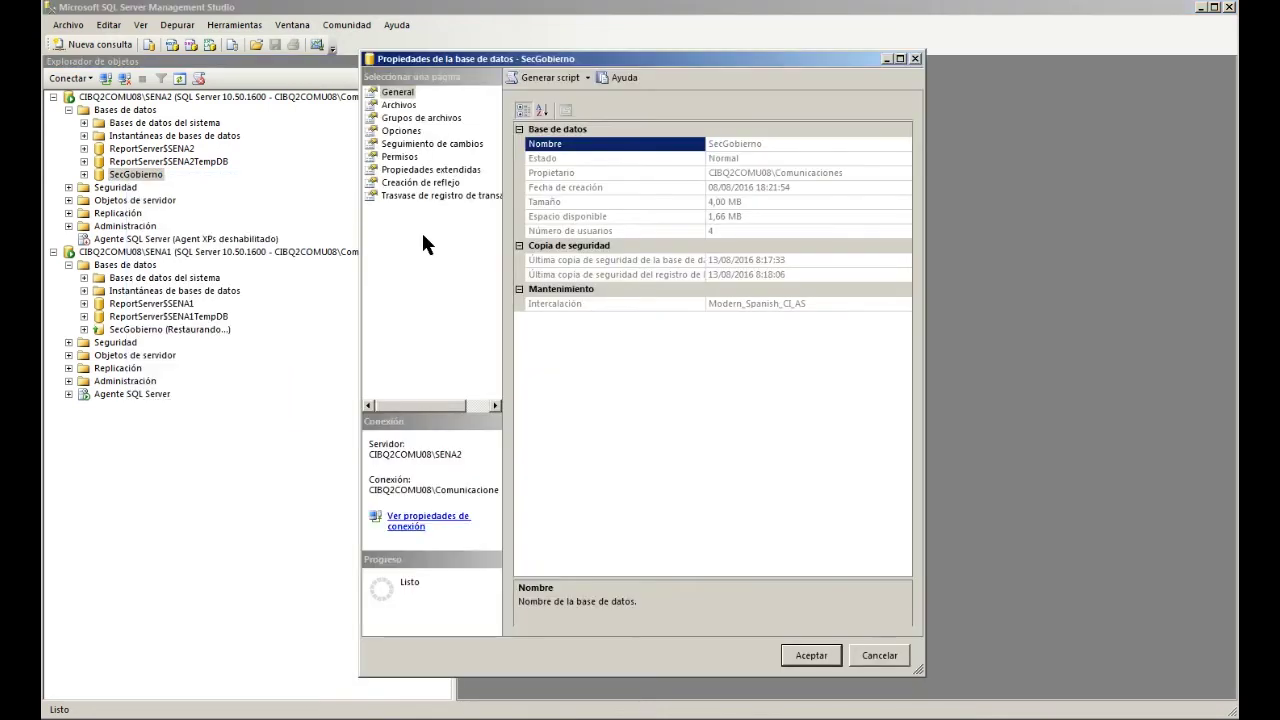
pyautogui.click(421, 184)
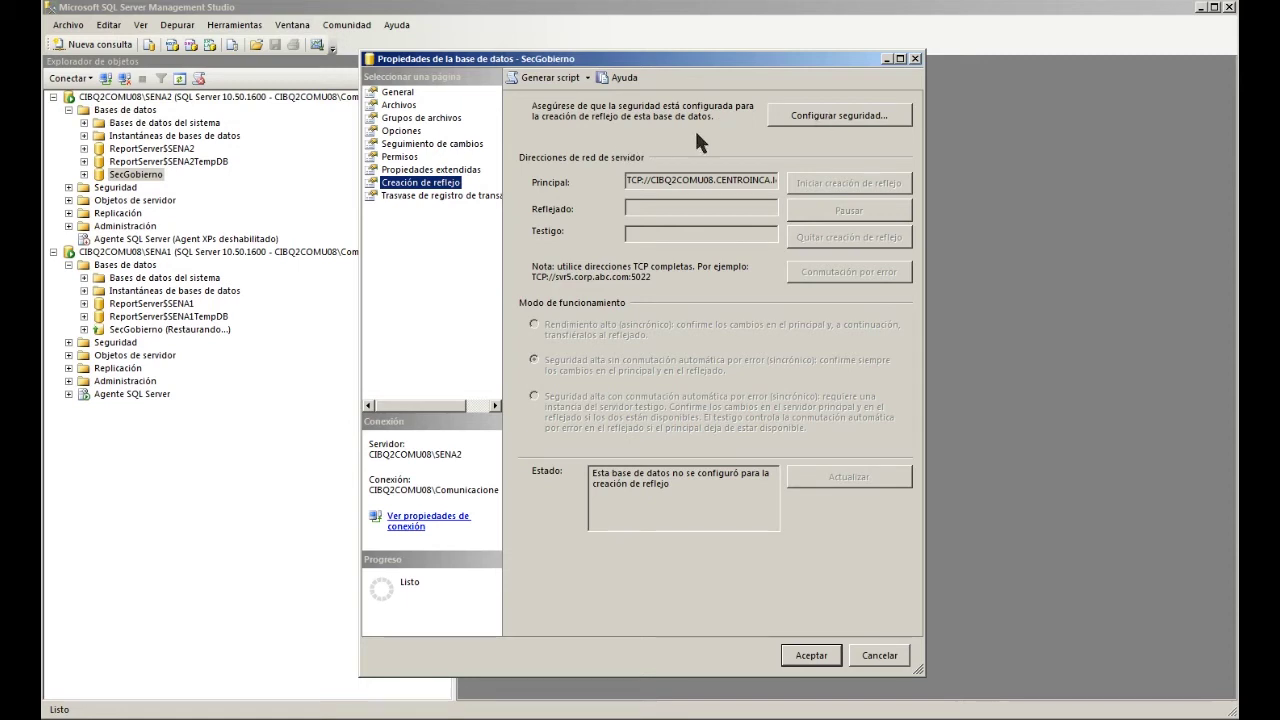
pyautogui.click(806, 118)
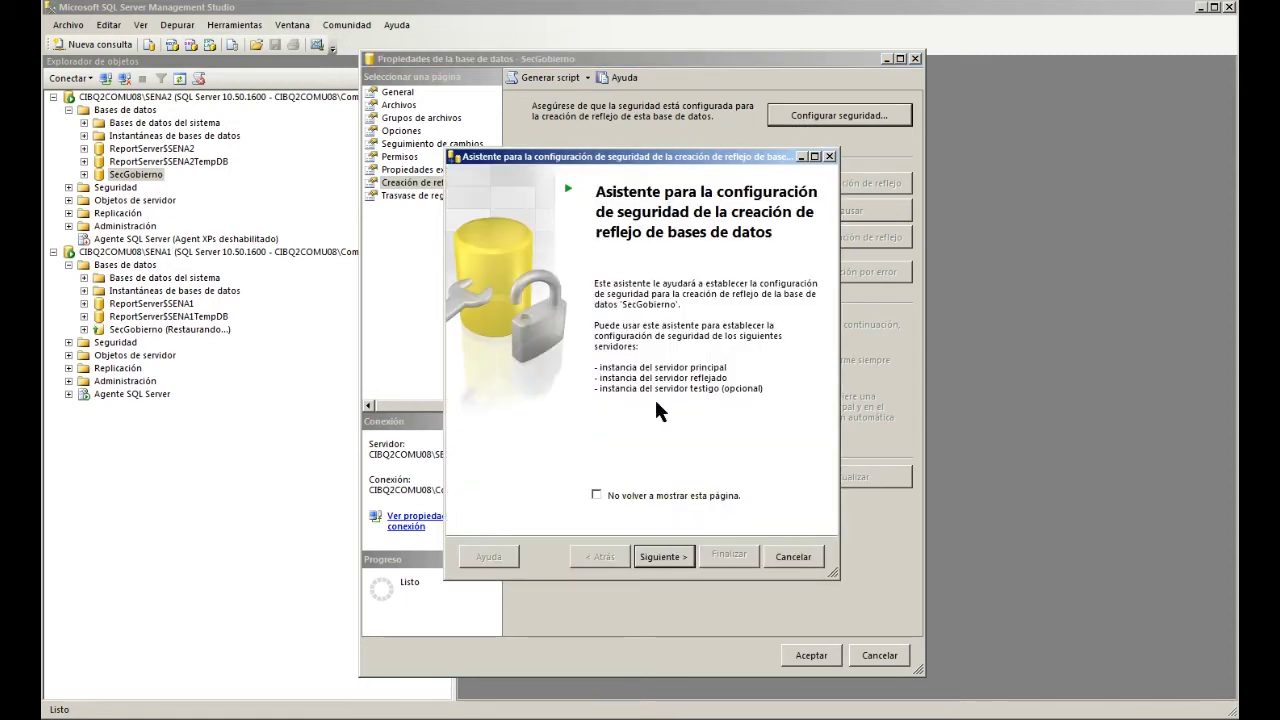
# Step: Exclude a witness server and accept SENA2 as the principal instance with listener port 5022
pyautogui.click(679, 565)
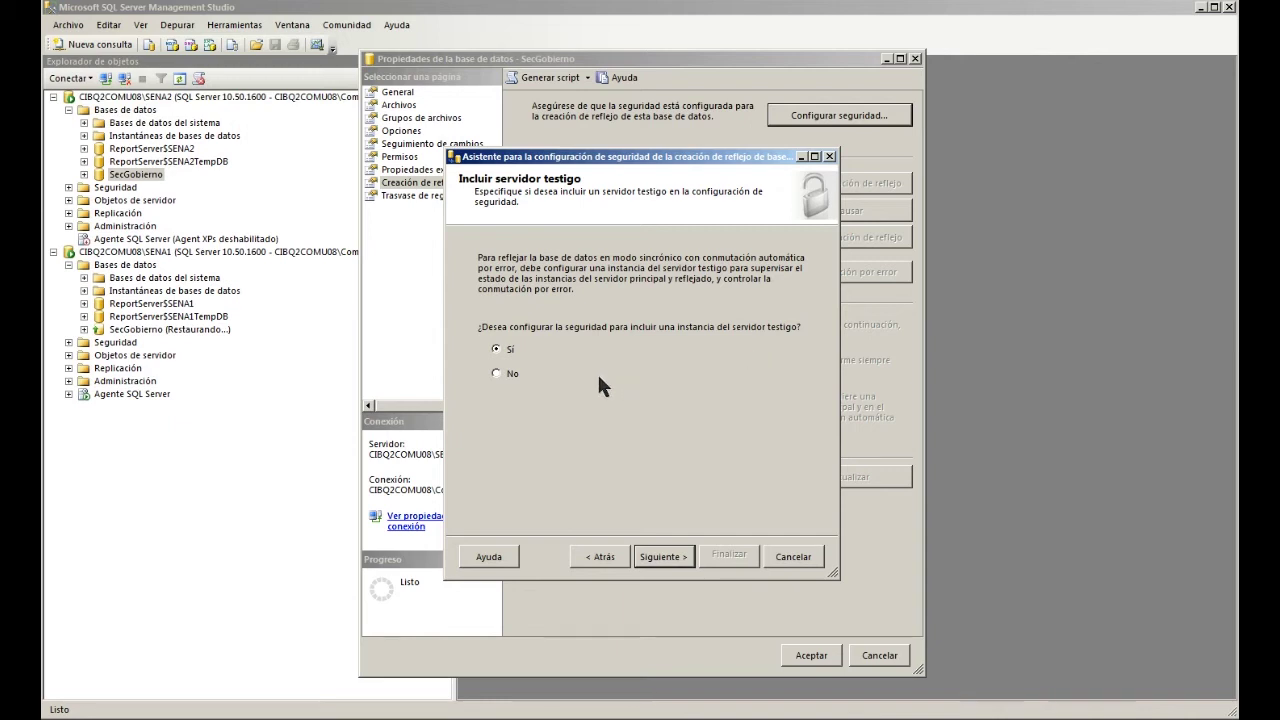
pyautogui.click(665, 560)
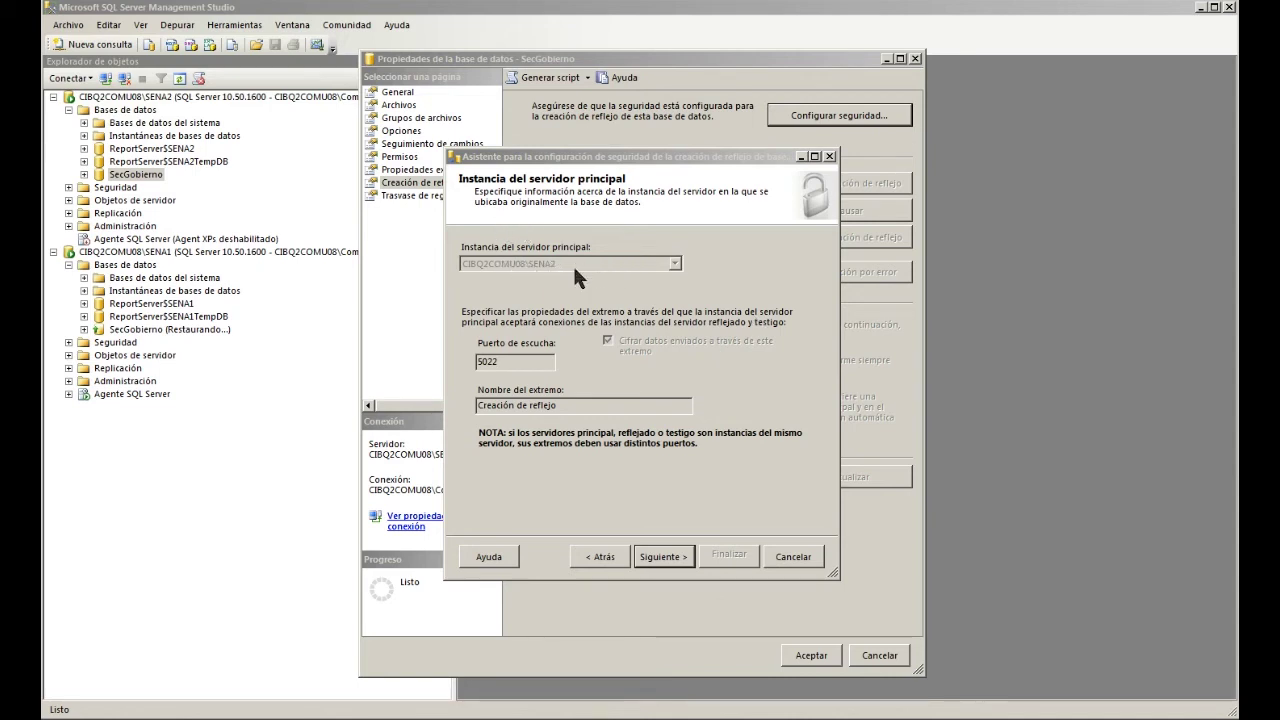
pyautogui.click(494, 361)
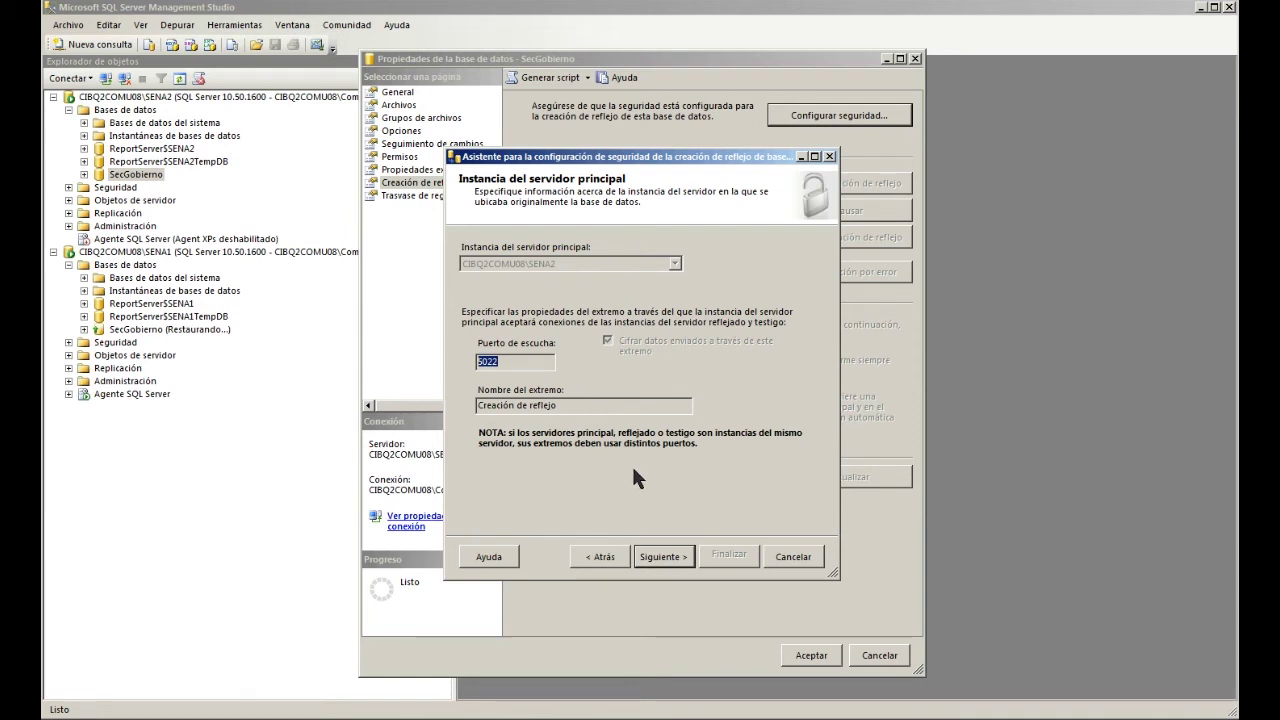
pyautogui.click(664, 557)
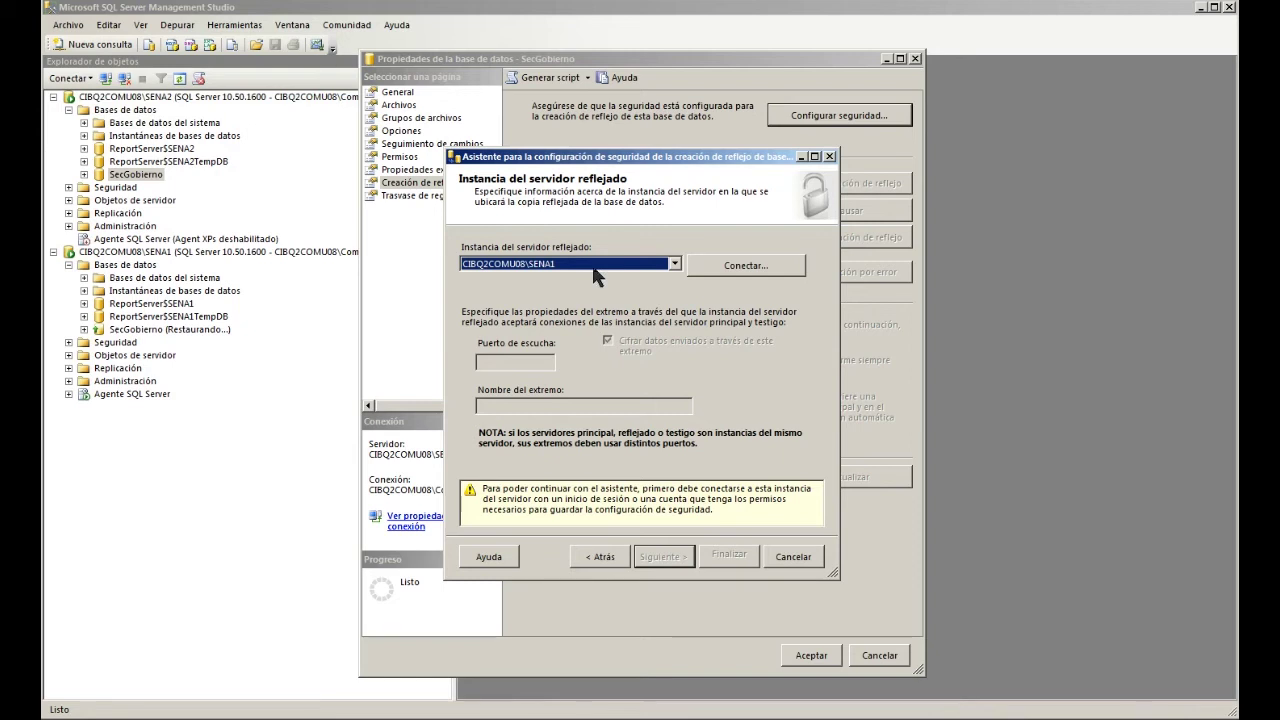
# Step: Connect to CIBQ2COMU08\SENA1 as the mirror server instance and accept its listener port 5023
pyautogui.click(746, 265)
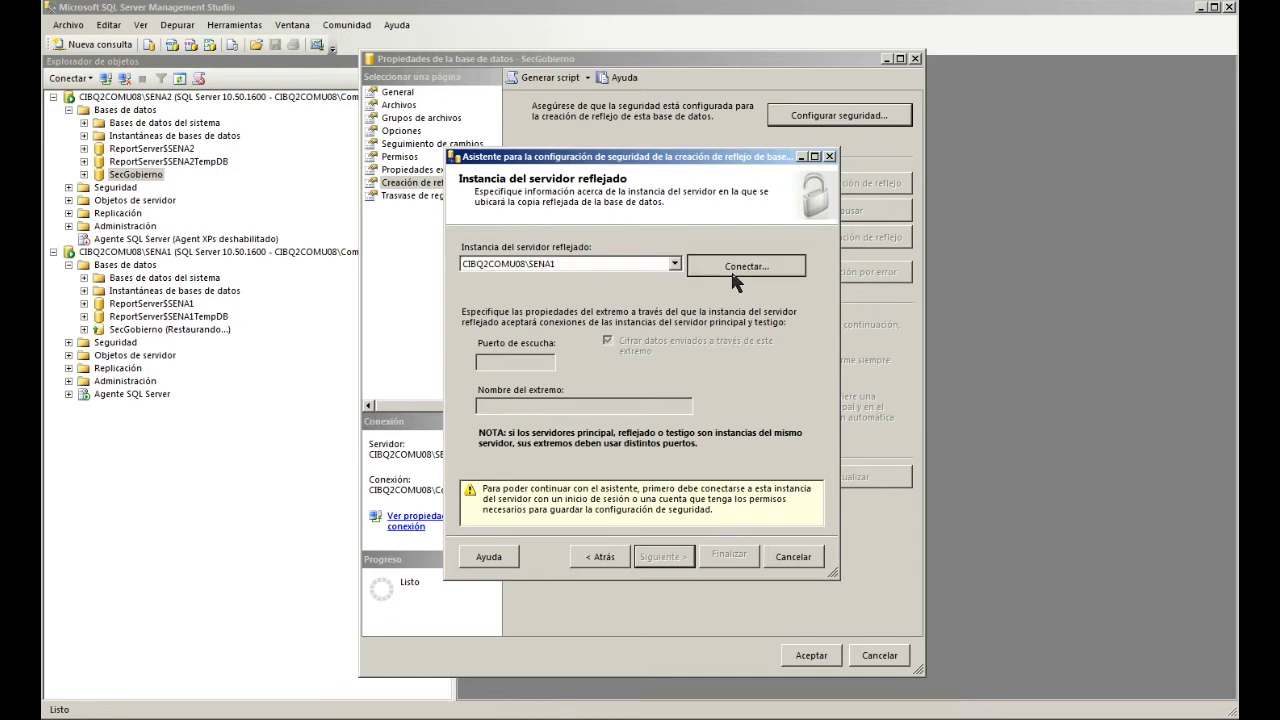
pyautogui.click(575, 400)
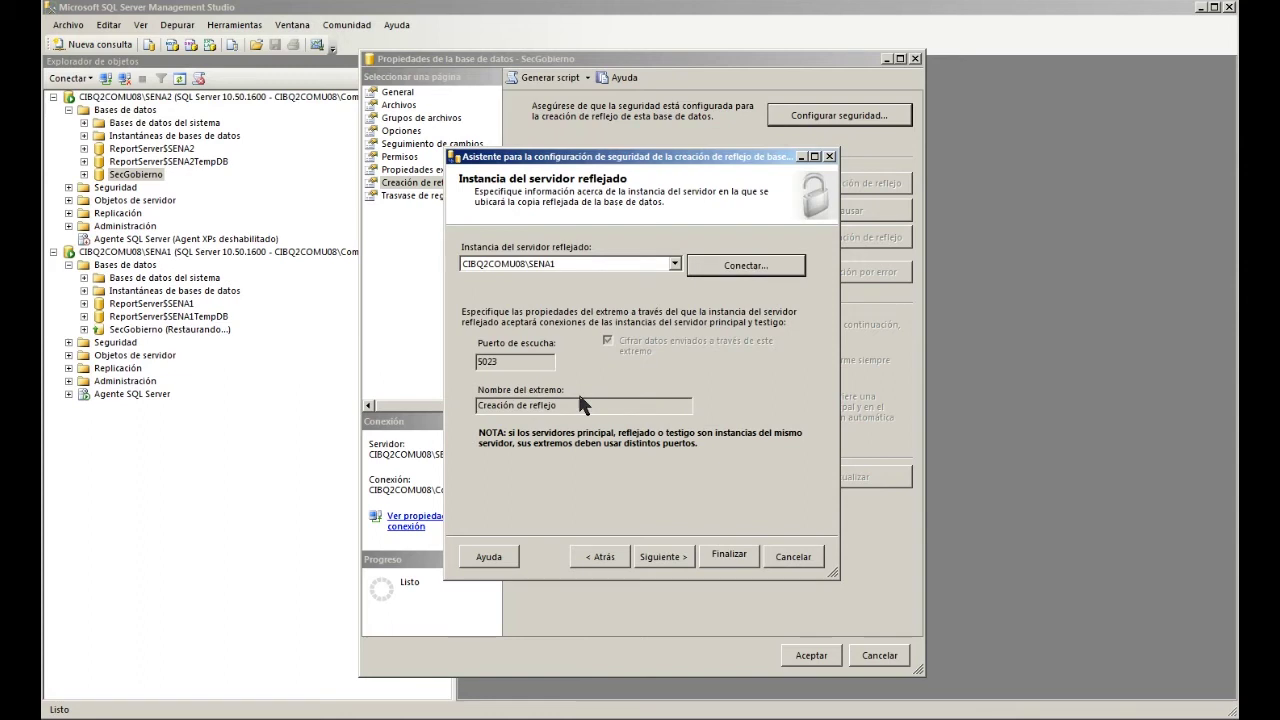
pyautogui.doubleClick(514, 362)
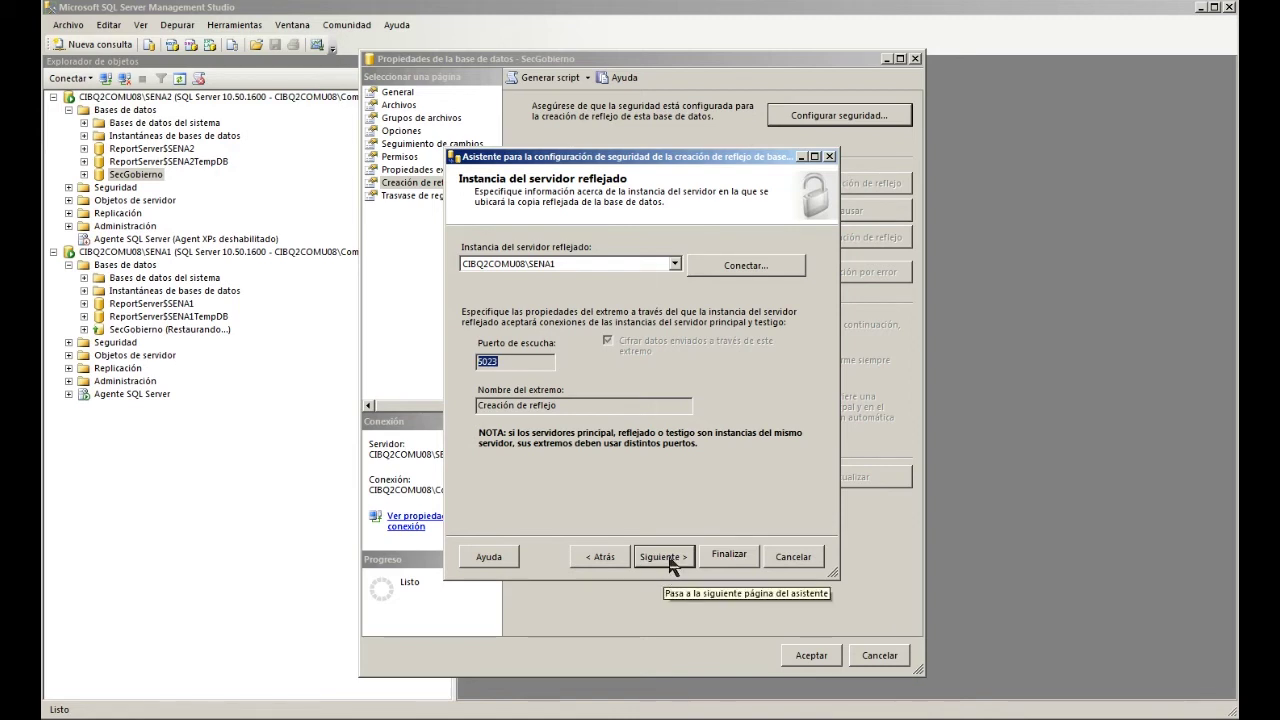
pyautogui.click(670, 560)
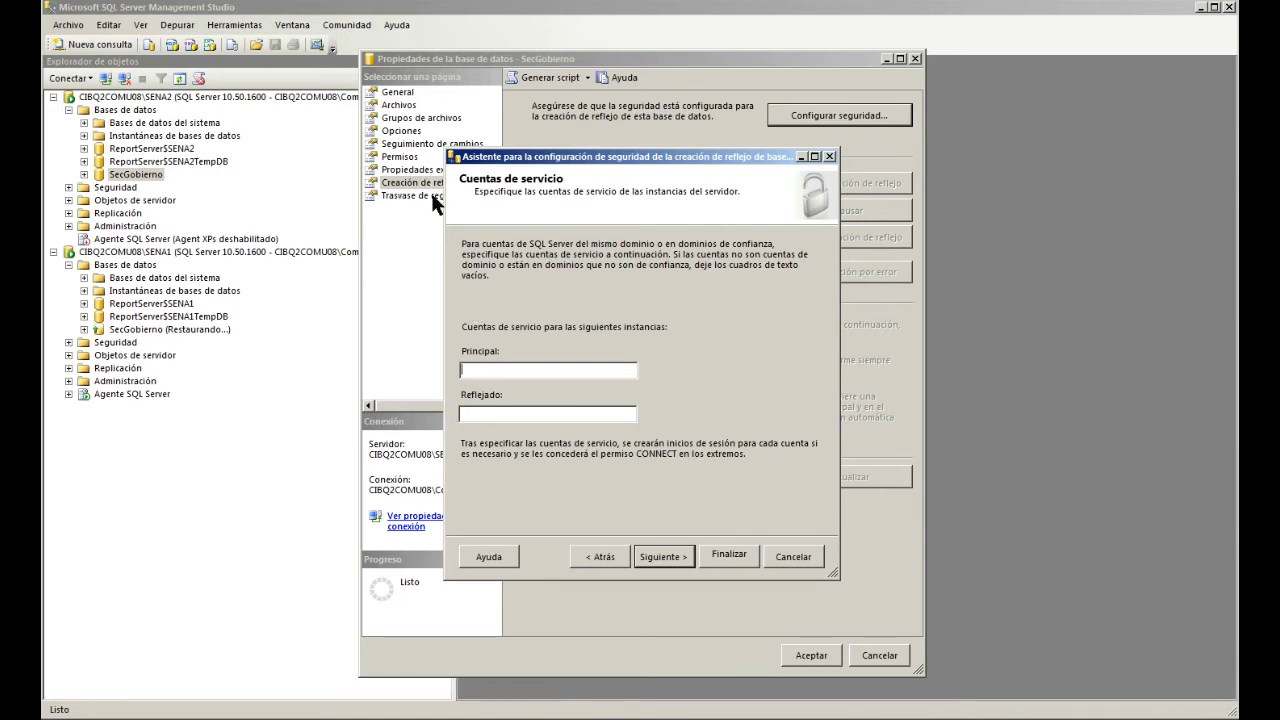
# Step: Leave the service accounts blank and finish the wizard to configure the mirroring endpoints
pyautogui.click(657, 568)
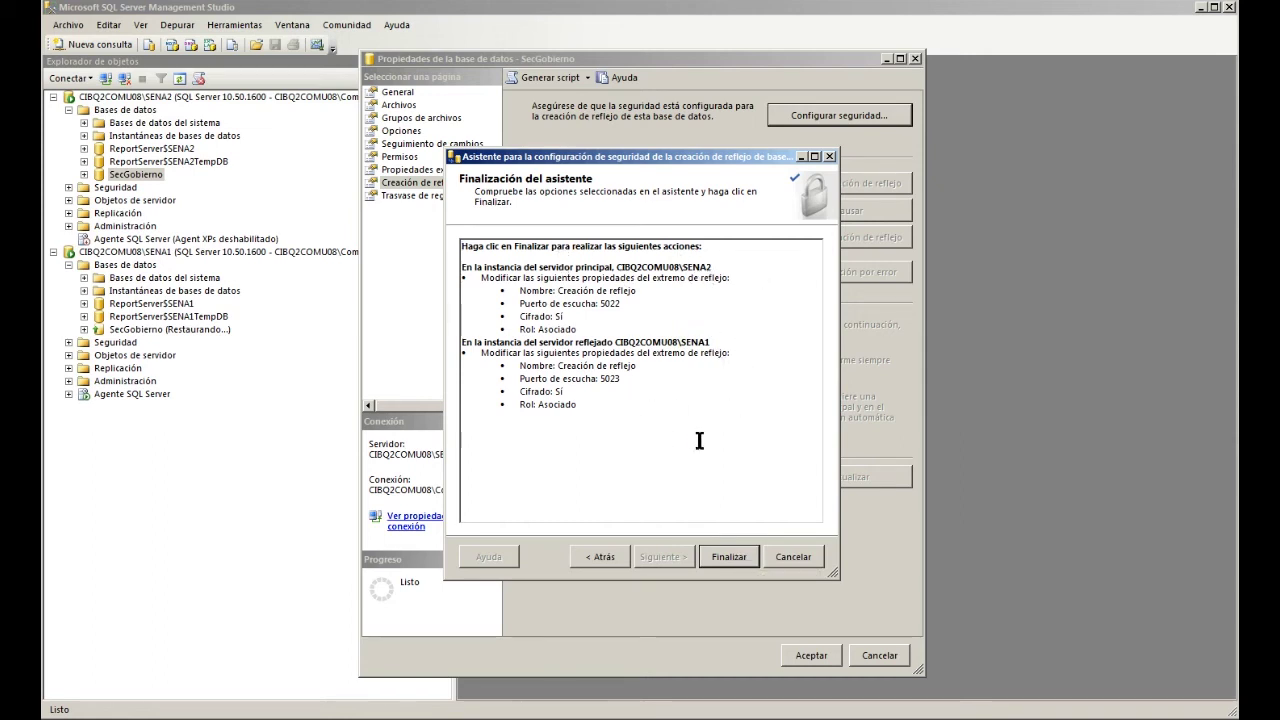
pyautogui.click(733, 563)
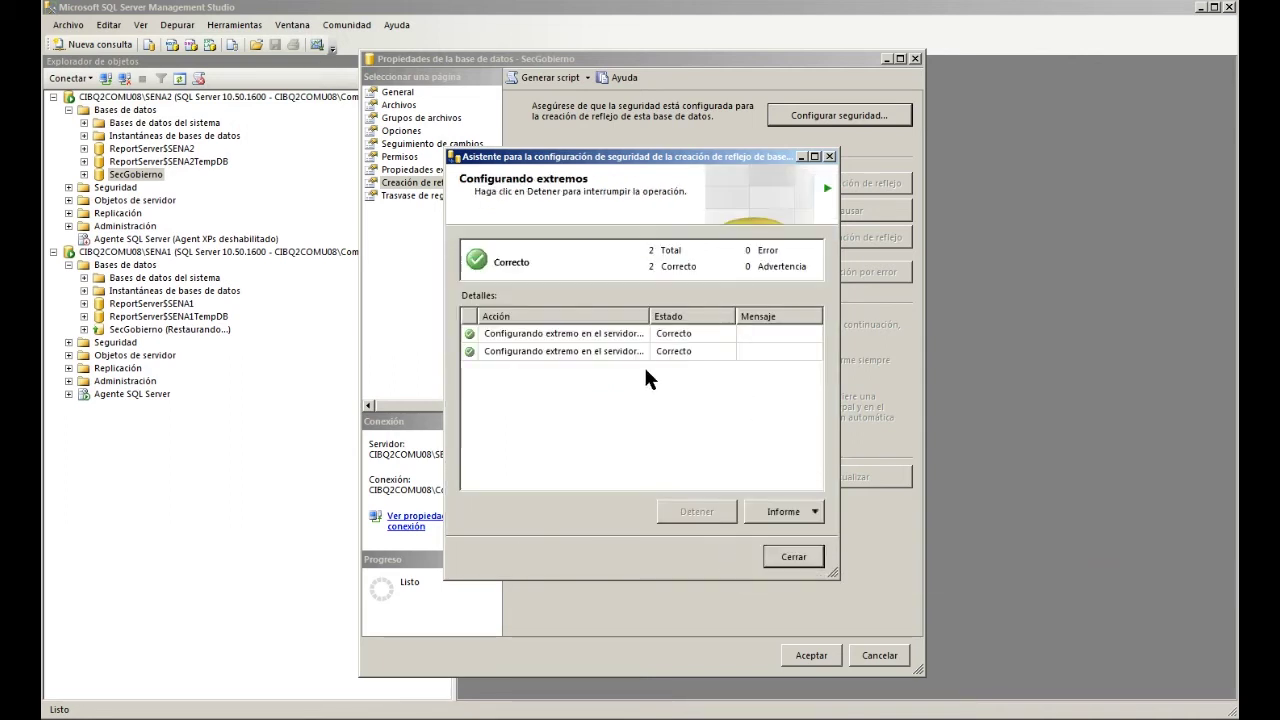
pyautogui.click(793, 556)
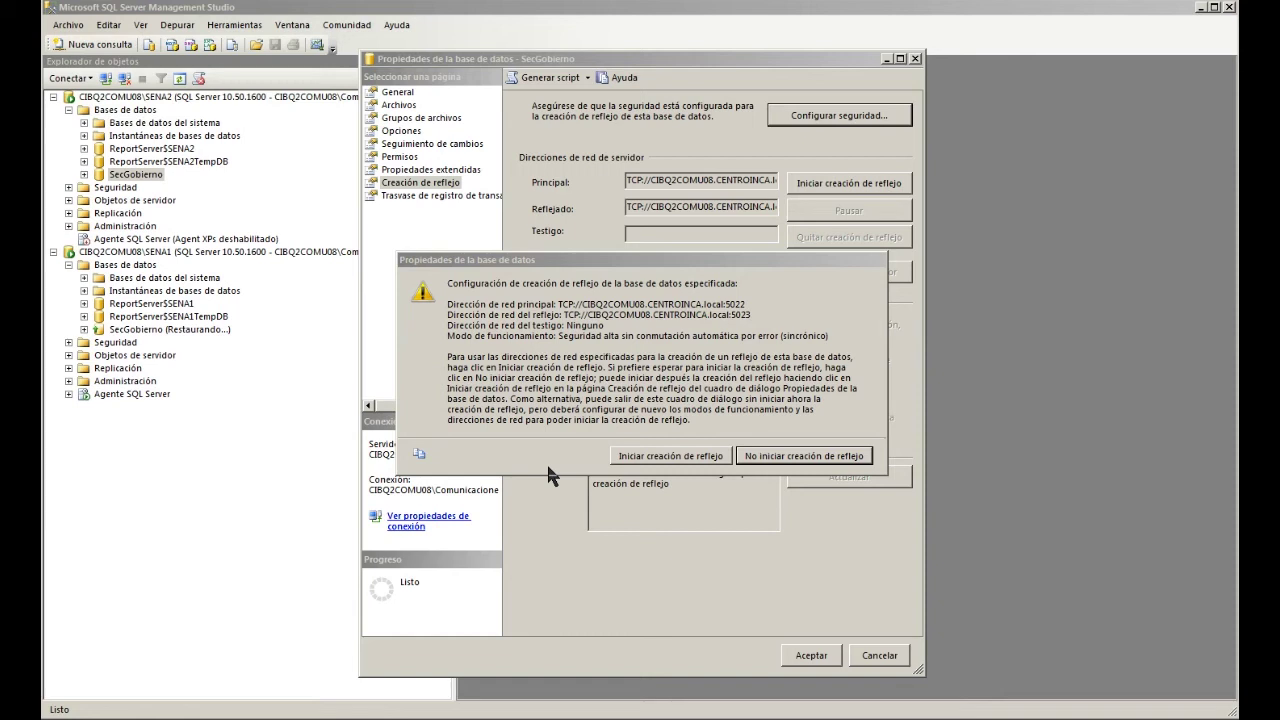
# Step: Start mirroring SecGobierno, accept the database properties, and refresh the SecGobierno database on SENA1
pyautogui.click(679, 460)
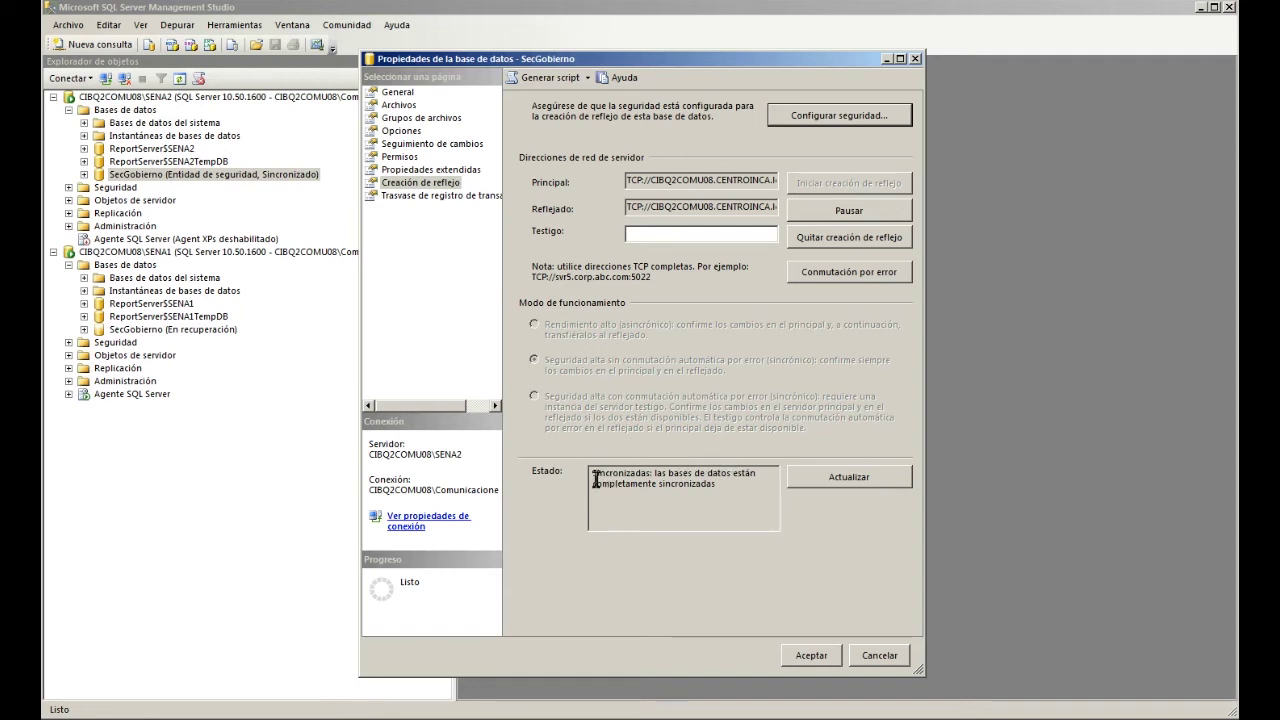
pyautogui.moveTo(594, 483); pyautogui.dragTo(716, 490)
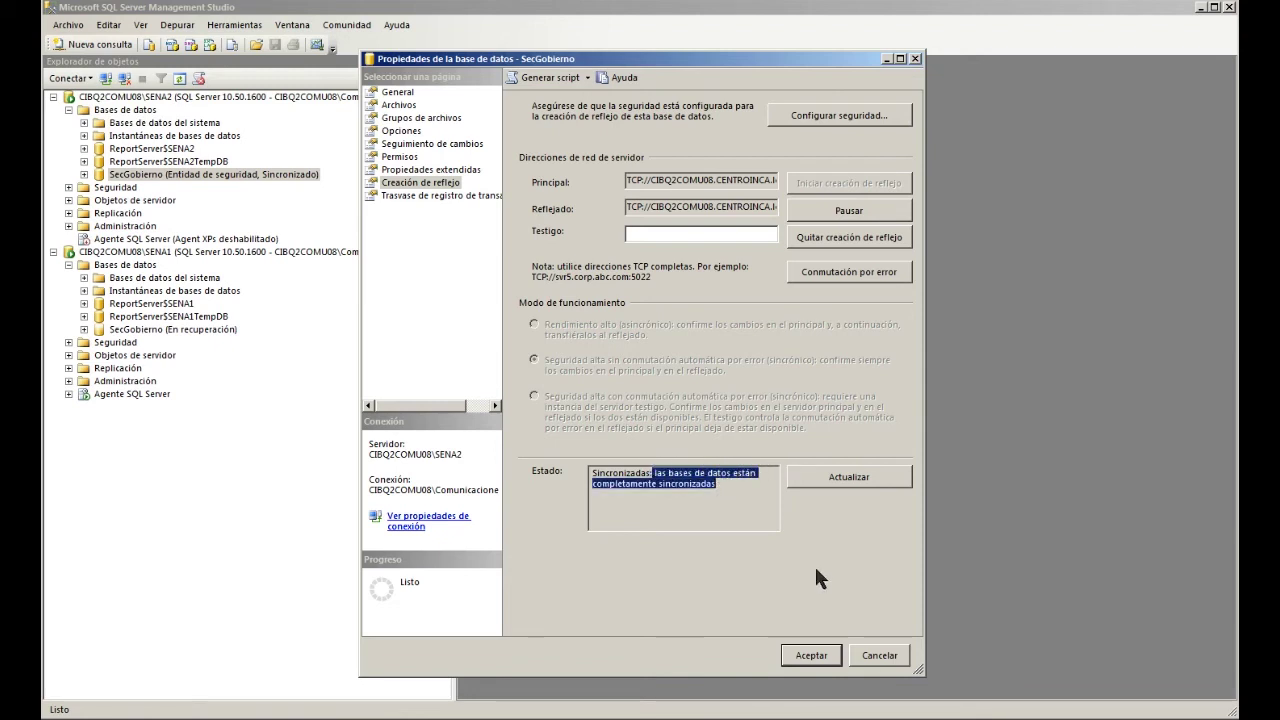
pyautogui.click(825, 658)
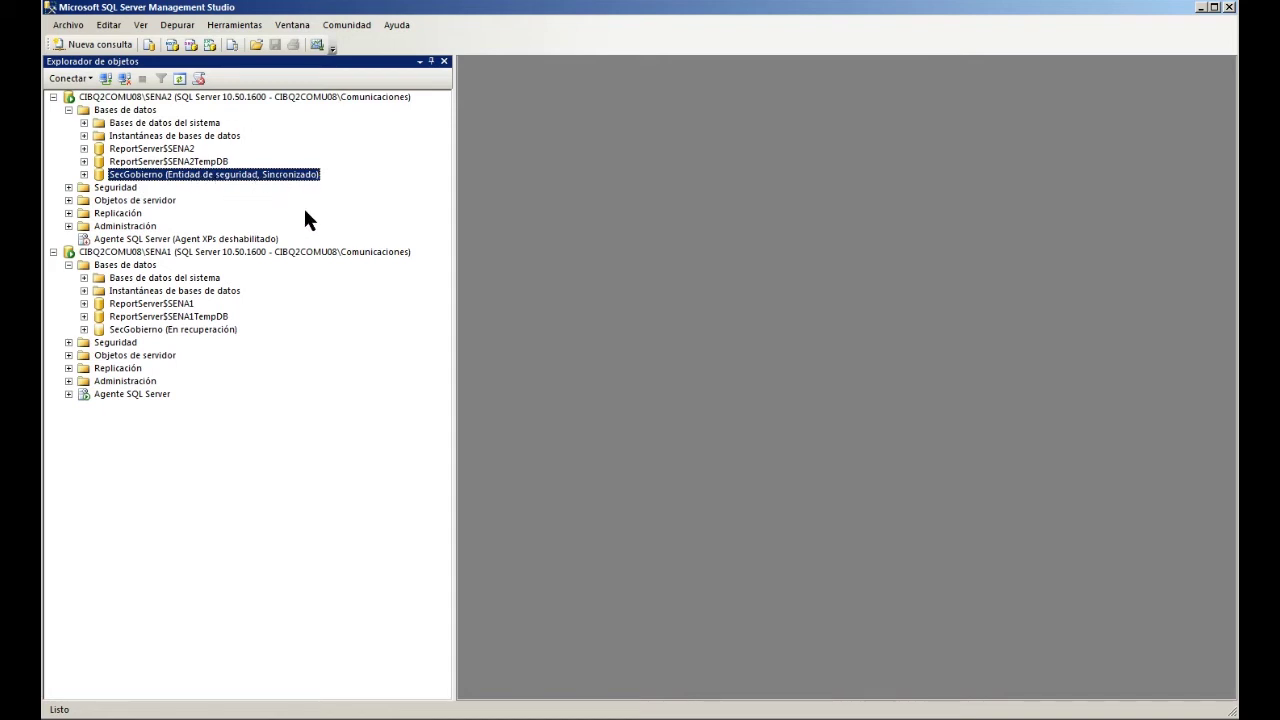
pyautogui.rightClick(222, 328)
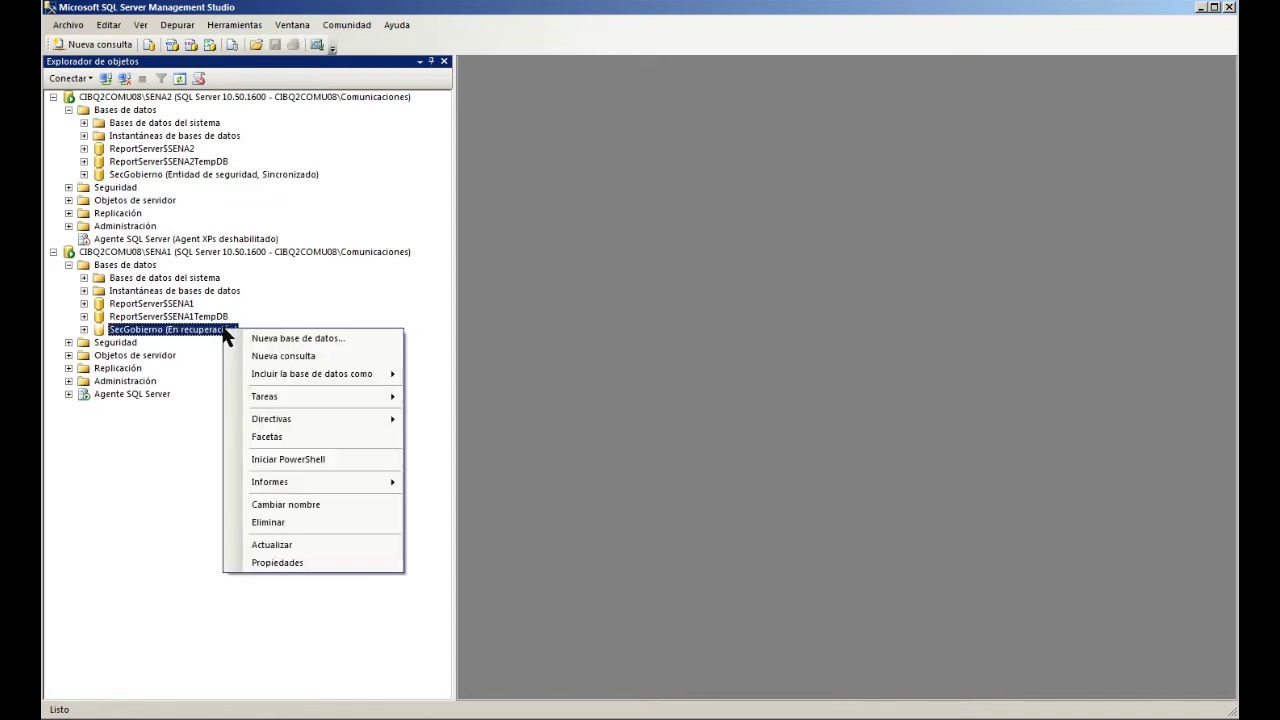
pyautogui.click(278, 544)
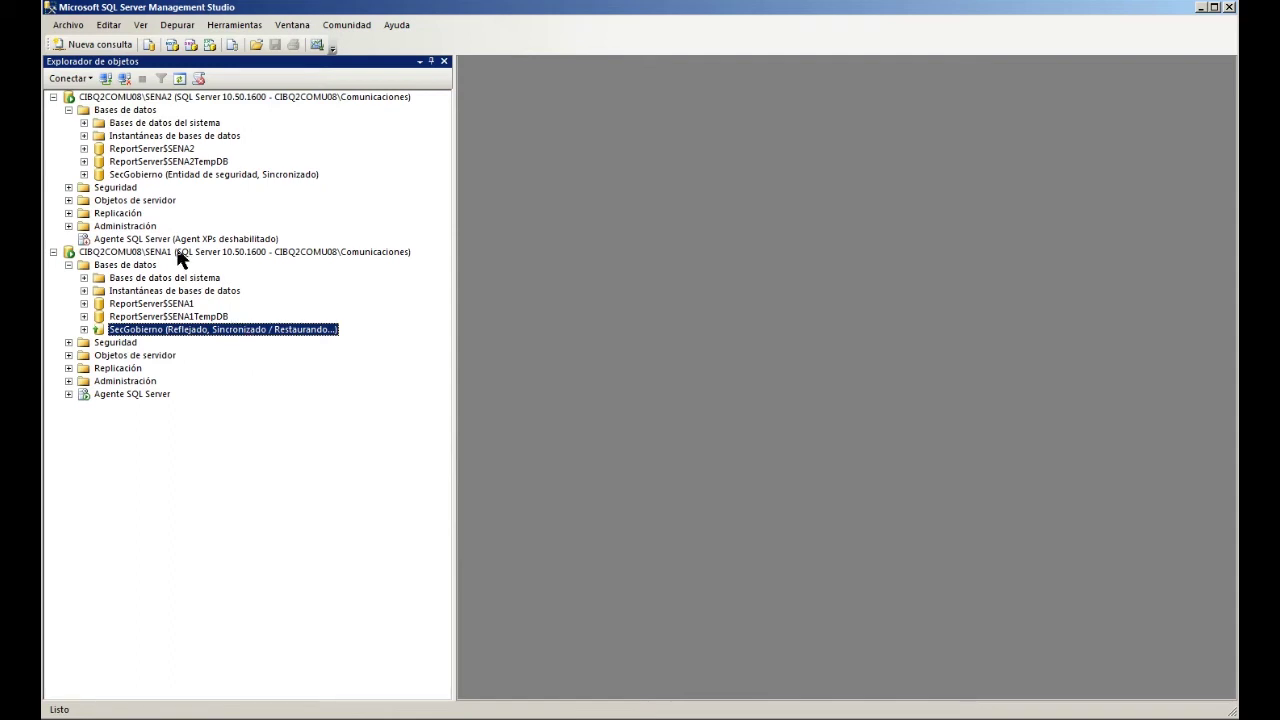
# Step: List the tables of SecGobierno on SENA2 and query the first 1000 rows of dbo.DEMANDANTE
pyautogui.click(84, 174)
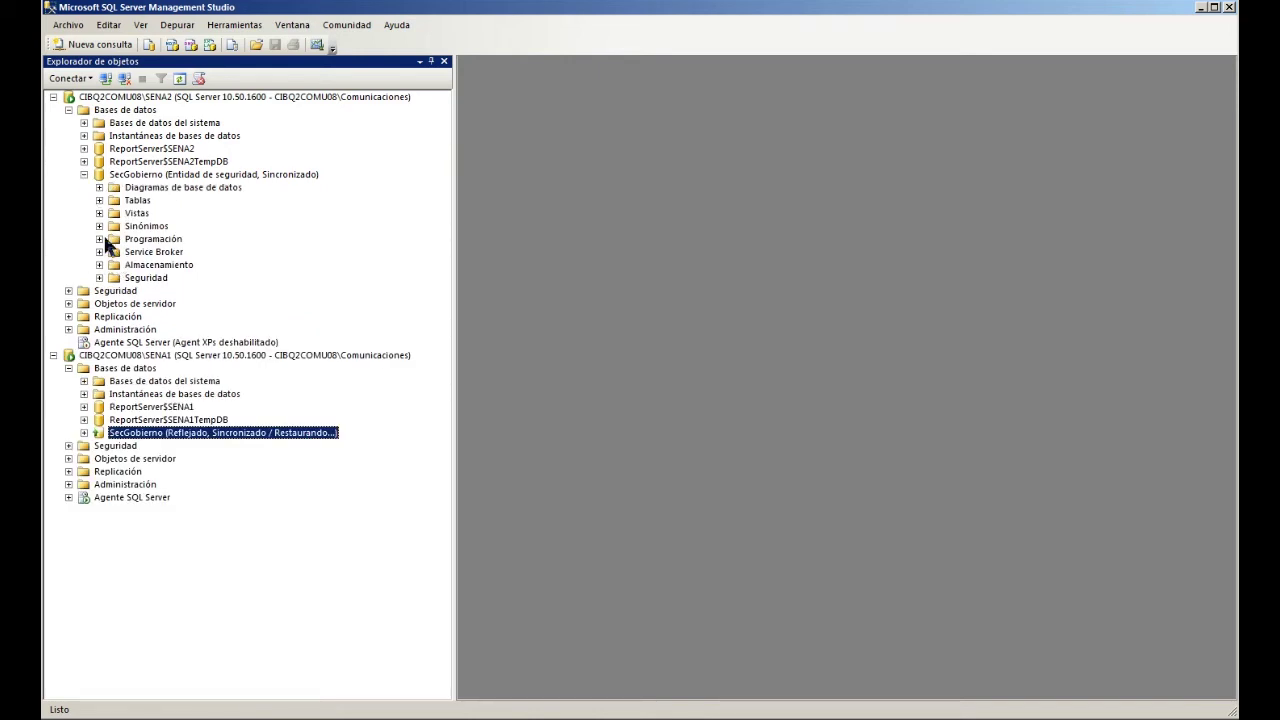
pyautogui.click(99, 200)
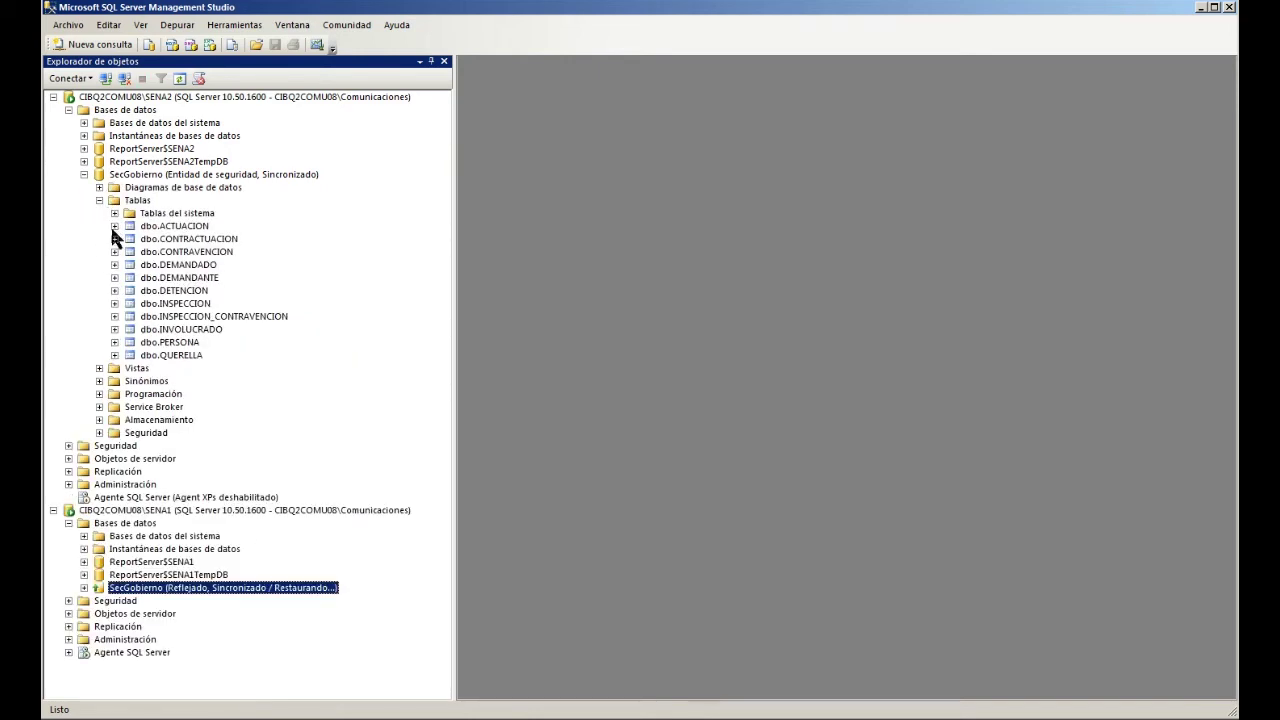
pyautogui.rightClick(193, 266)
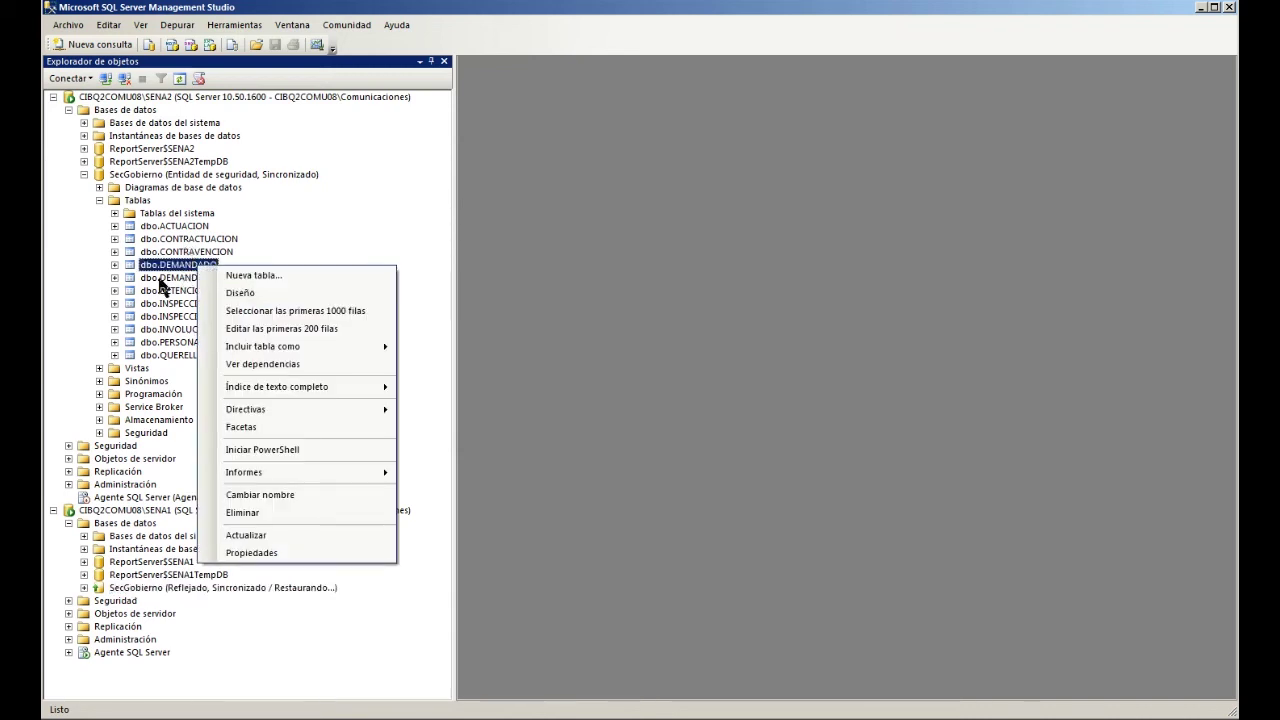
pyautogui.click(168, 280)
pyautogui.rightClick(170, 285)
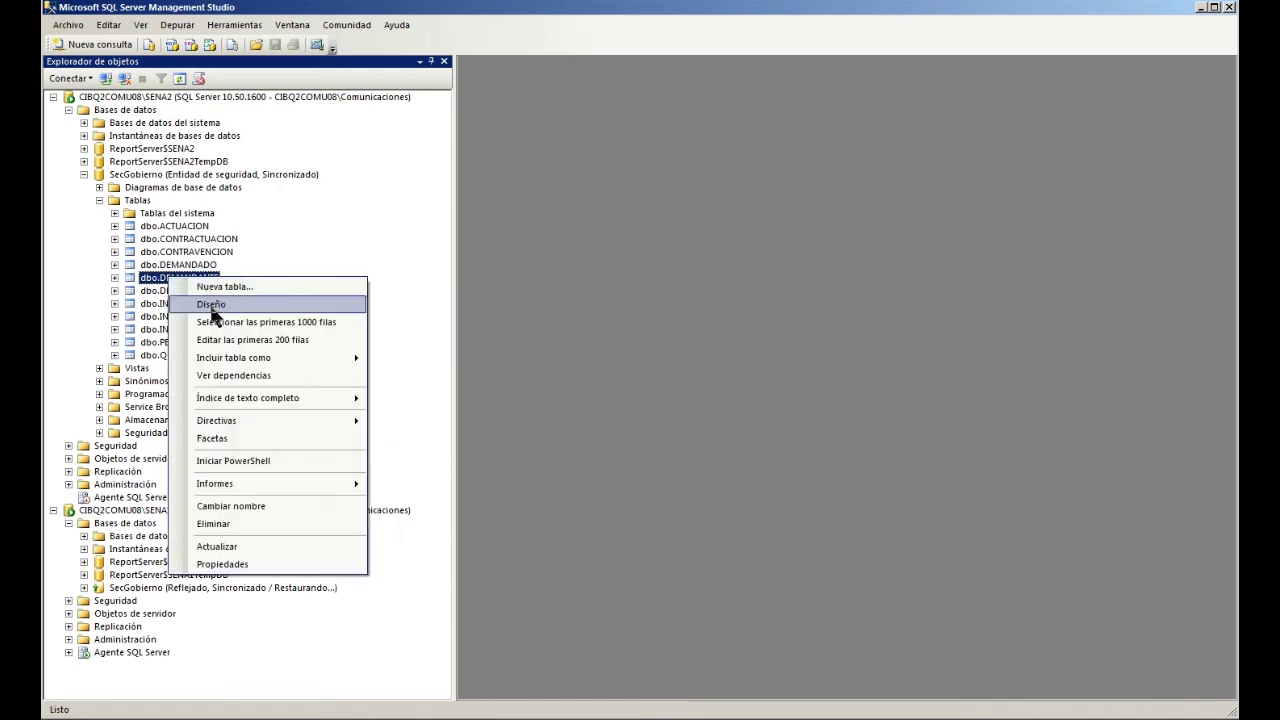
pyautogui.click(207, 322)
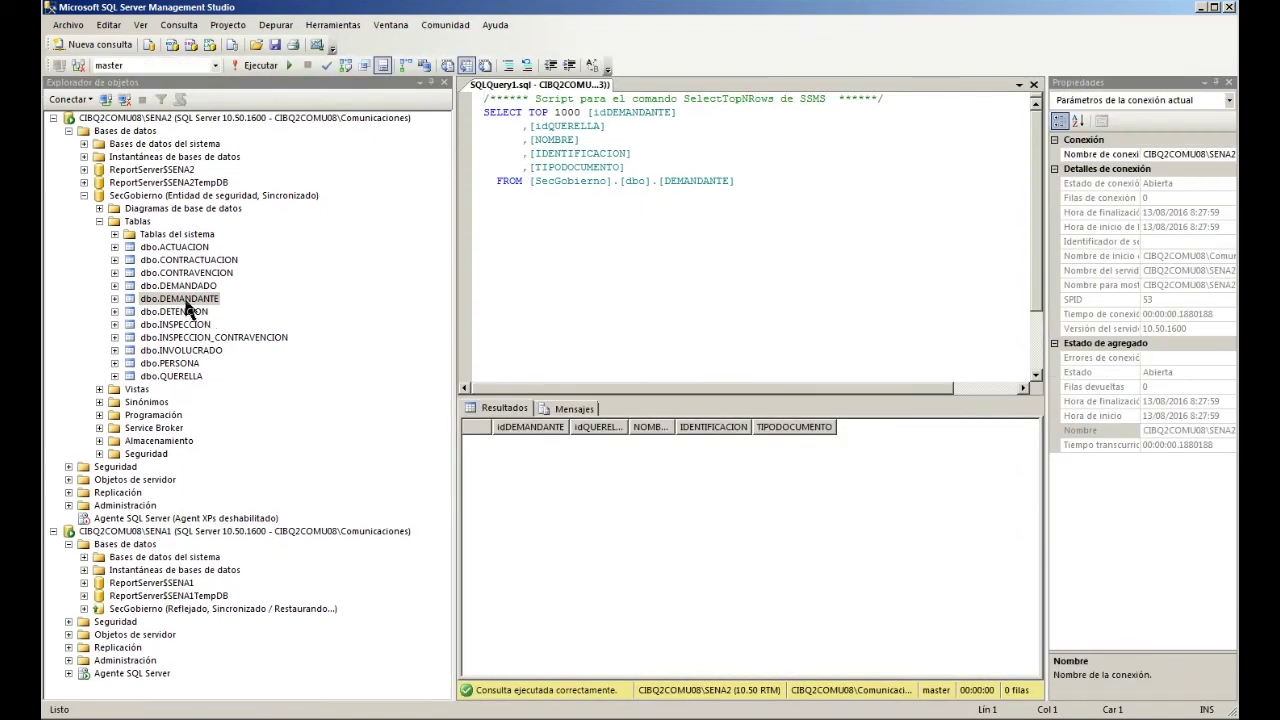
# Step: Query the first 1000 rows of the dbo.DETENCION, dbo.INSPECCION and dbo.PERSONA tables on SENA2
pyautogui.rightClick(182, 314)
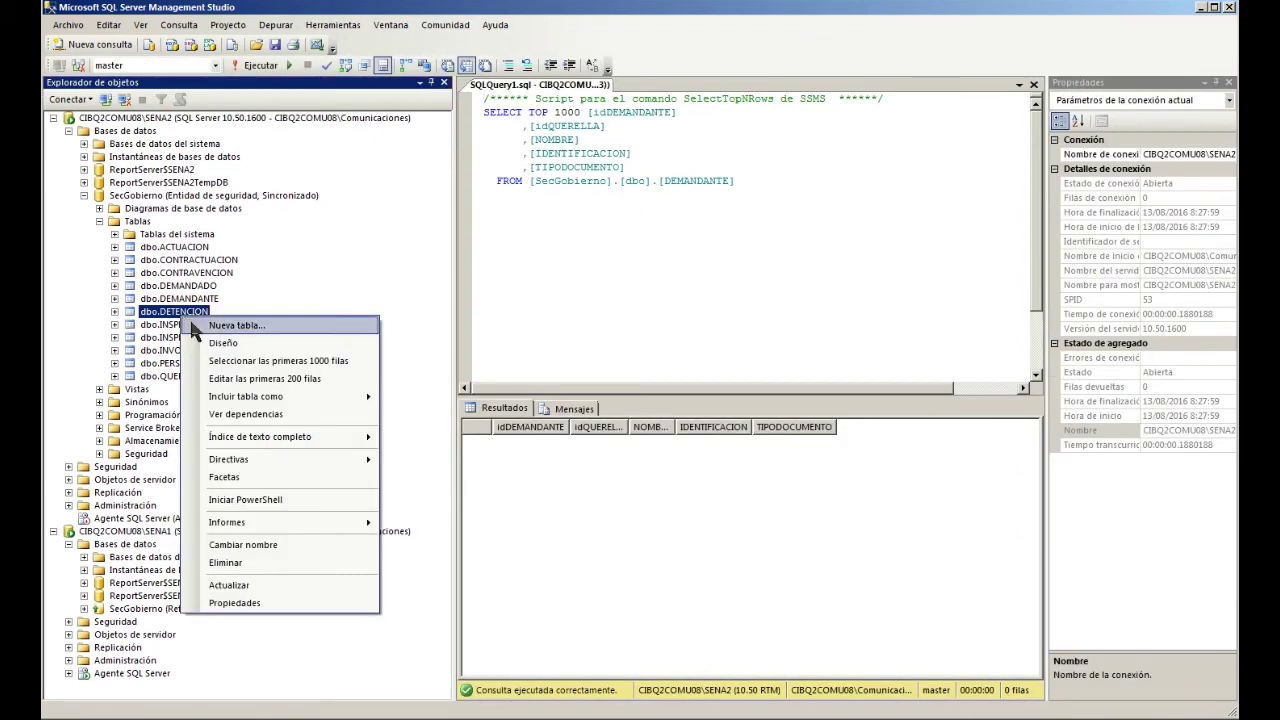
pyautogui.click(234, 364)
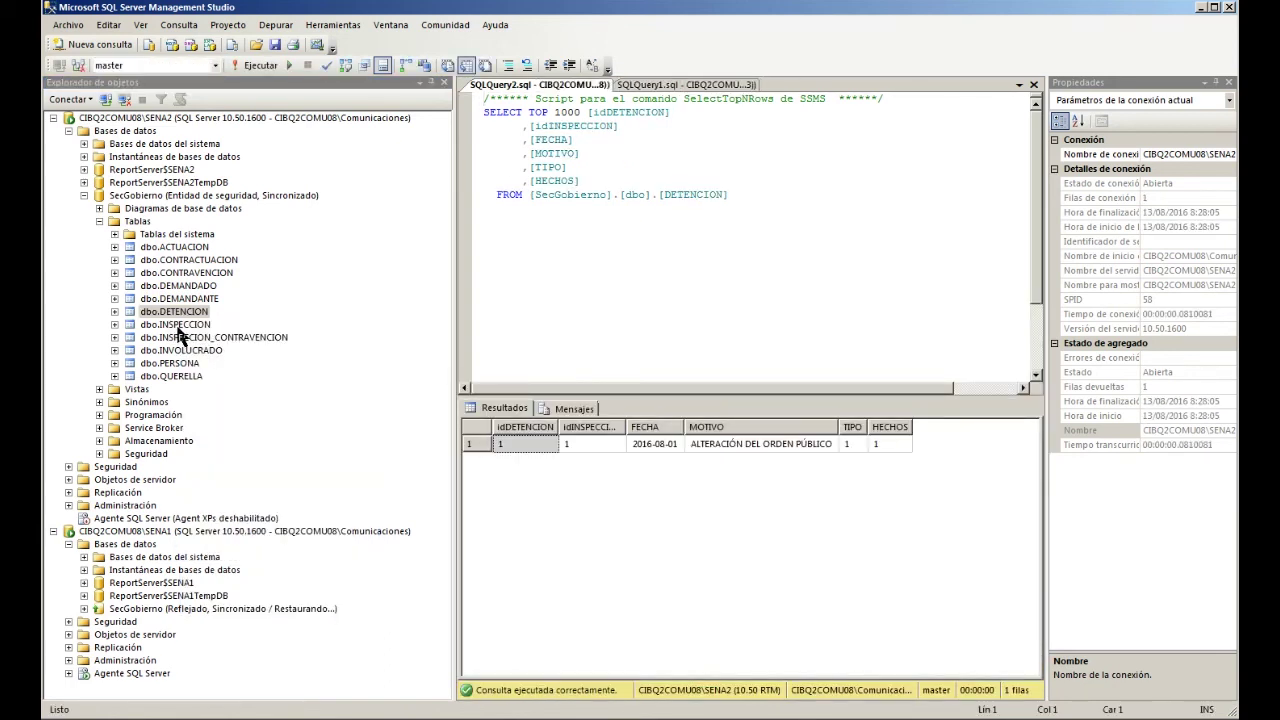
pyautogui.rightClick(178, 327)
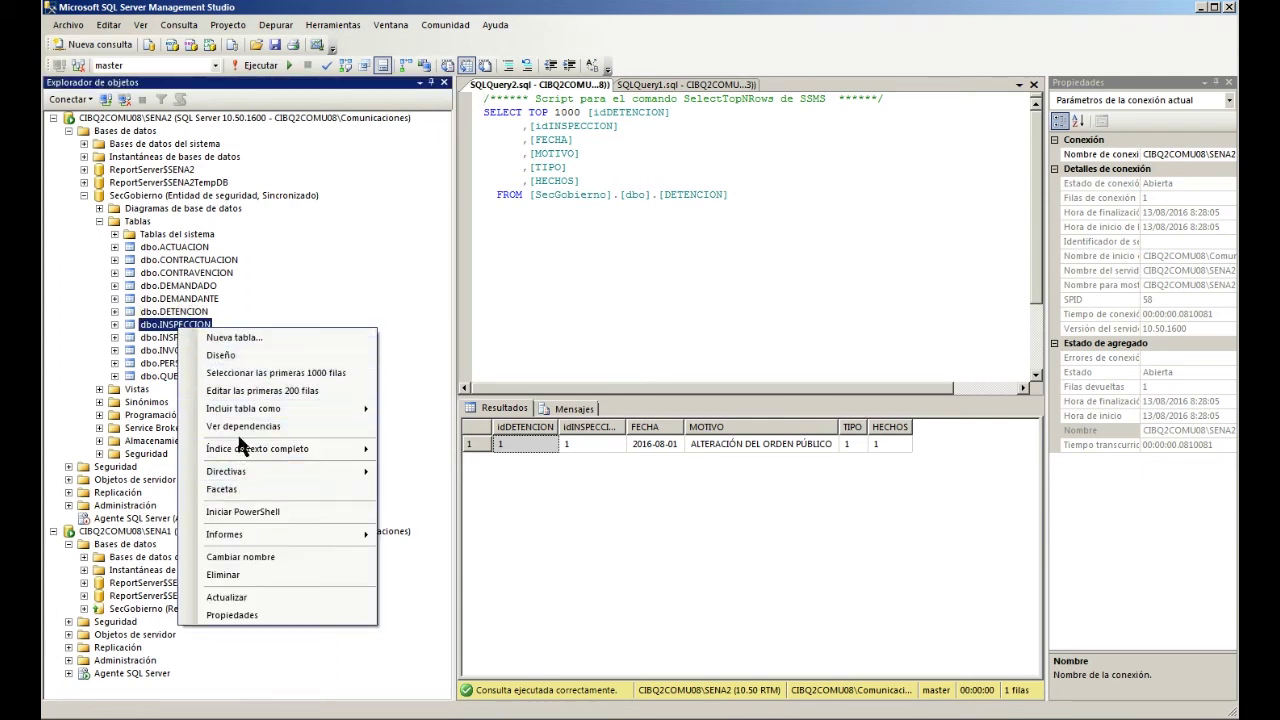
pyautogui.click(262, 373)
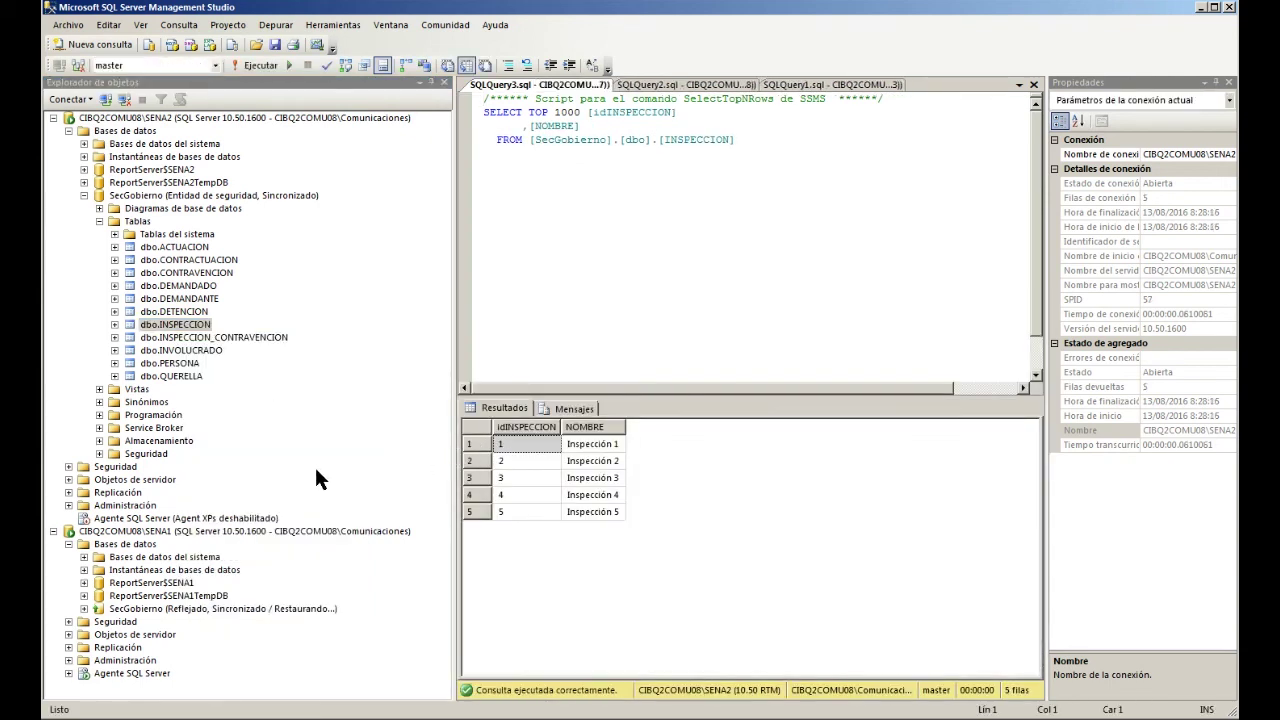
pyautogui.rightClick(190, 363)
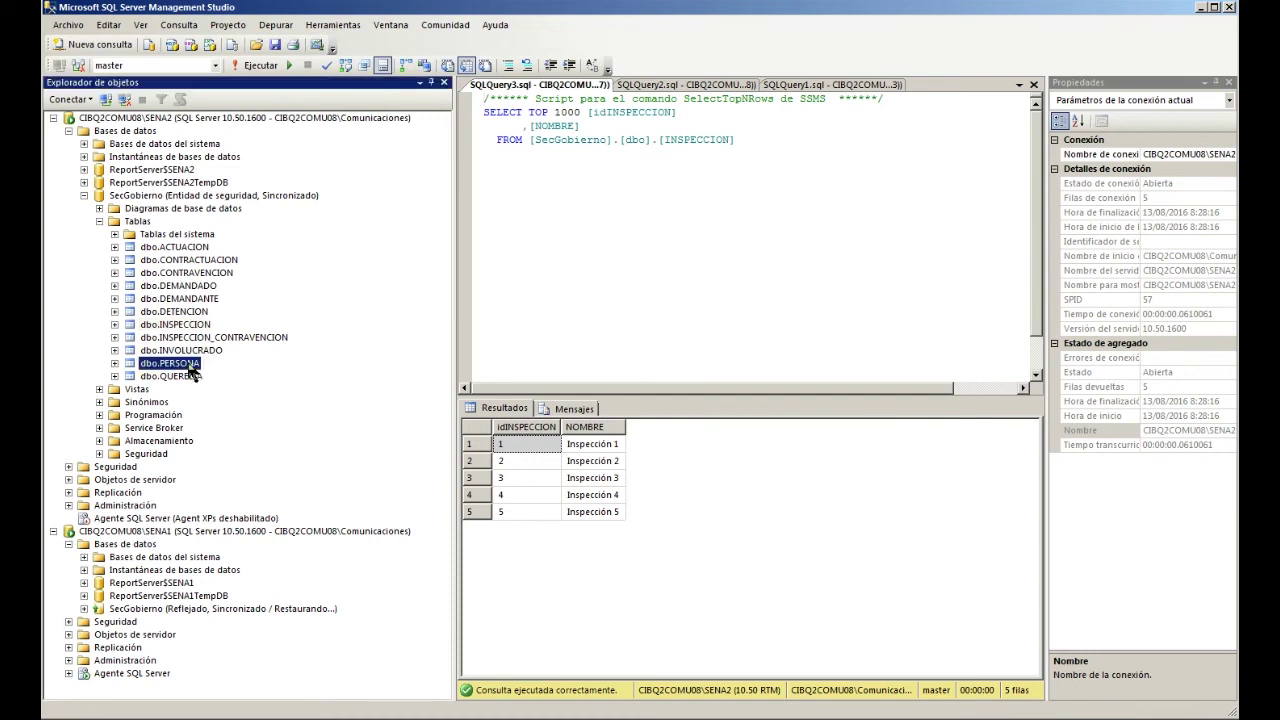
pyautogui.click(240, 410)
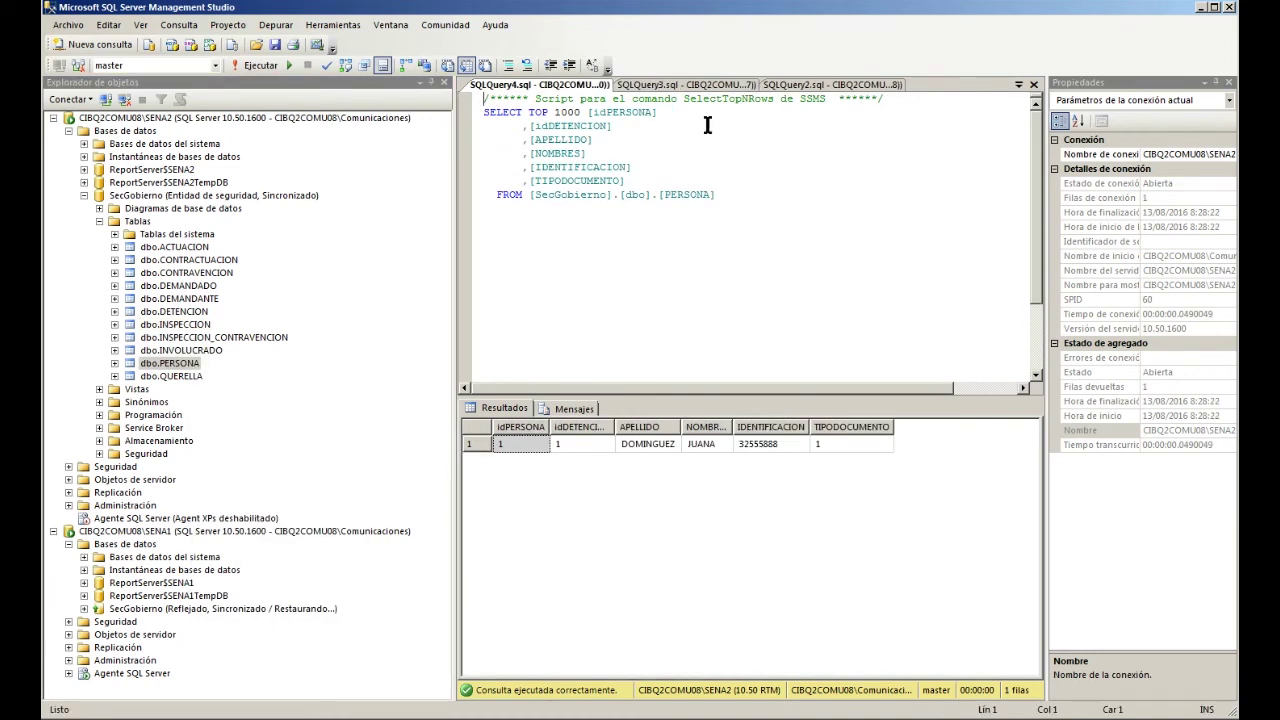
# Step: Review the query results of the DETENCION and INSPECCION tables
pyautogui.click(720, 88)
pyautogui.click(793, 92)
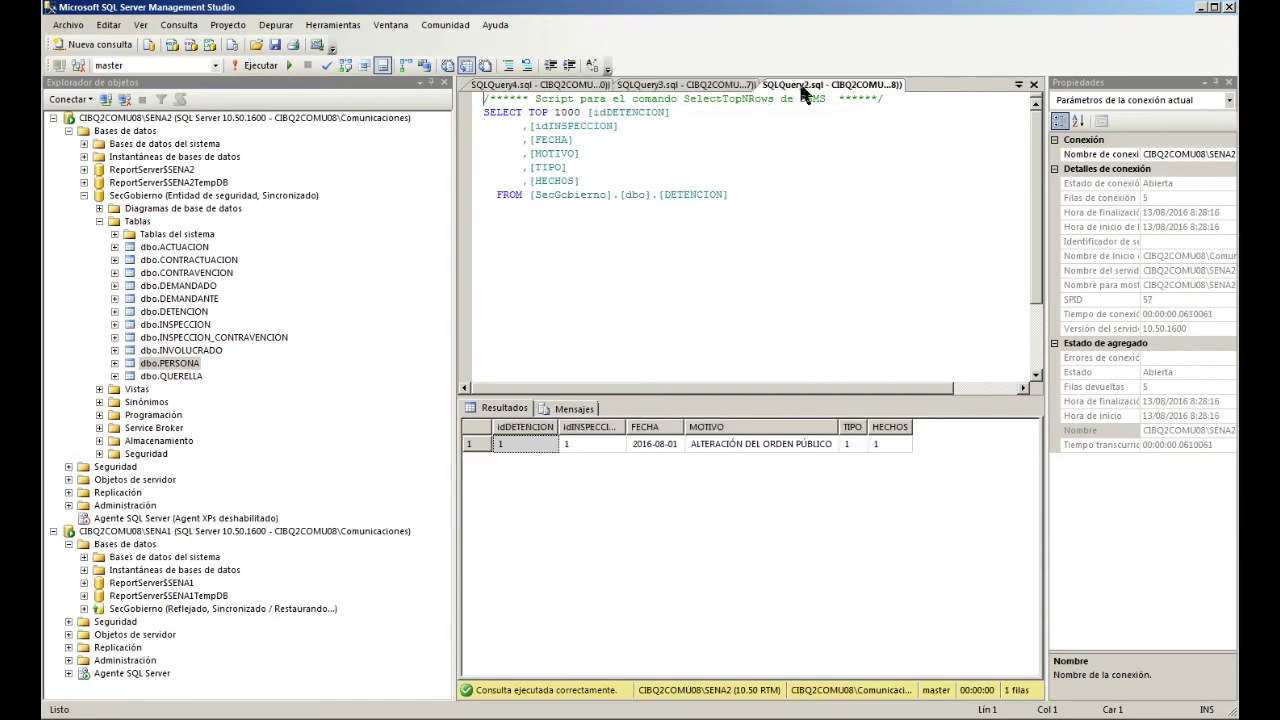
pyautogui.click(661, 91)
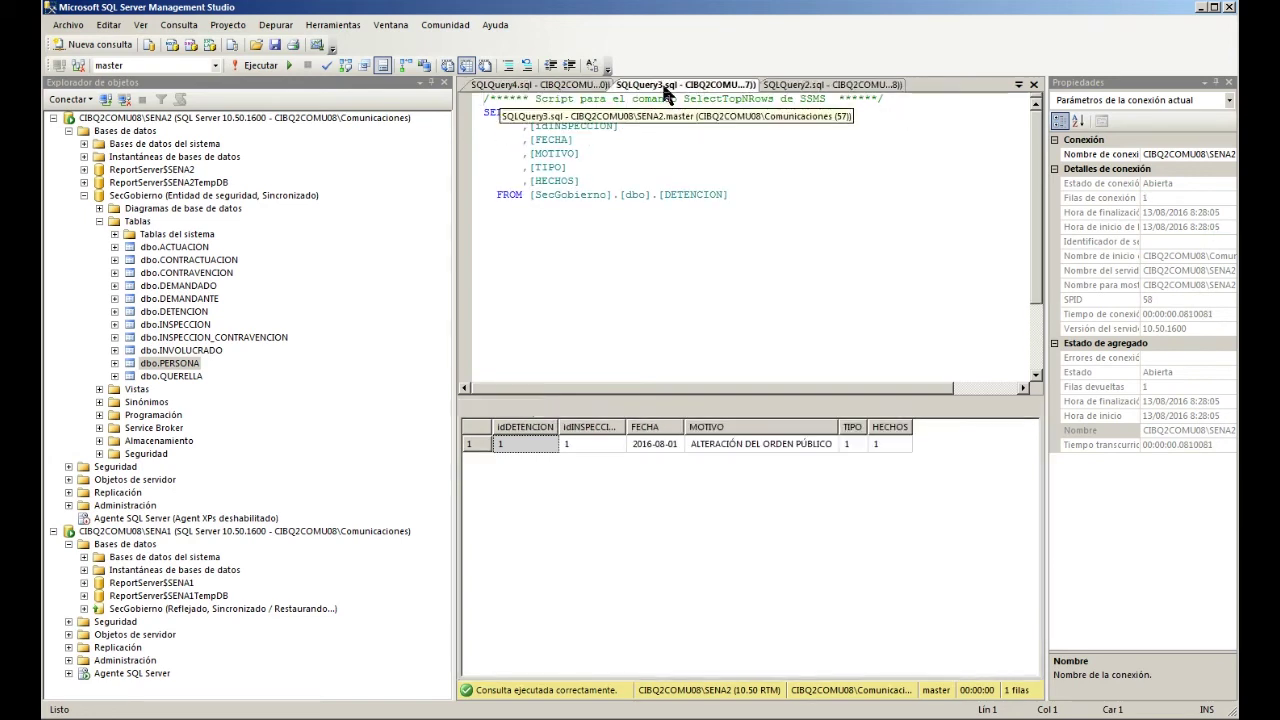
pyautogui.rightClick(514, 532)
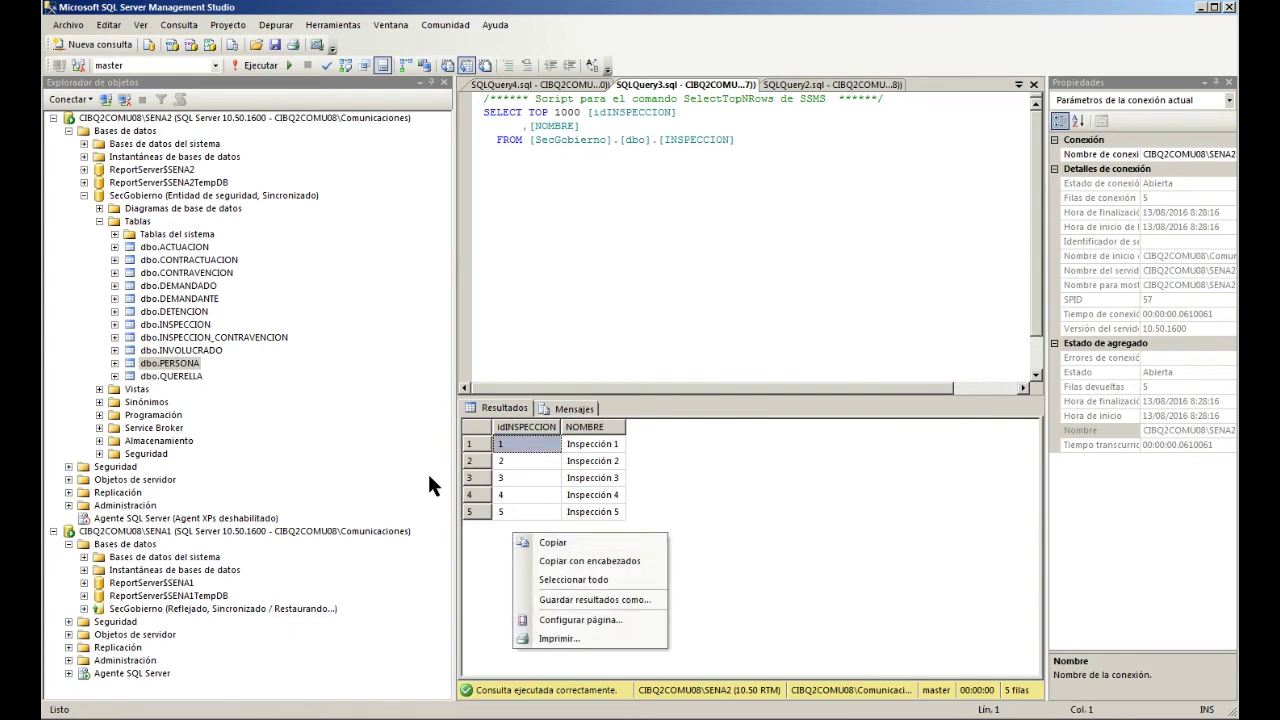
# Step: Add two rows named Inspección 6 and Inspección 7 to the dbo.INSPECCION table of SecGobierno on SENA2
pyautogui.rightClick(195, 327)
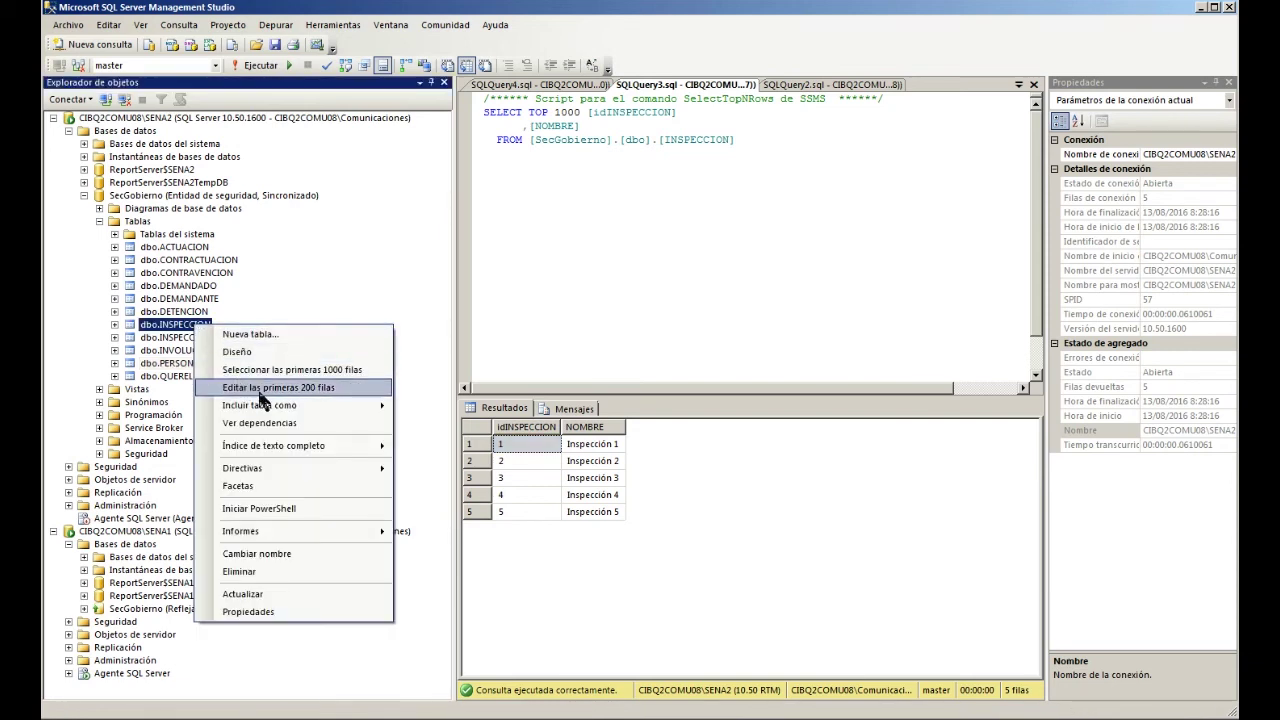
pyautogui.click(262, 388)
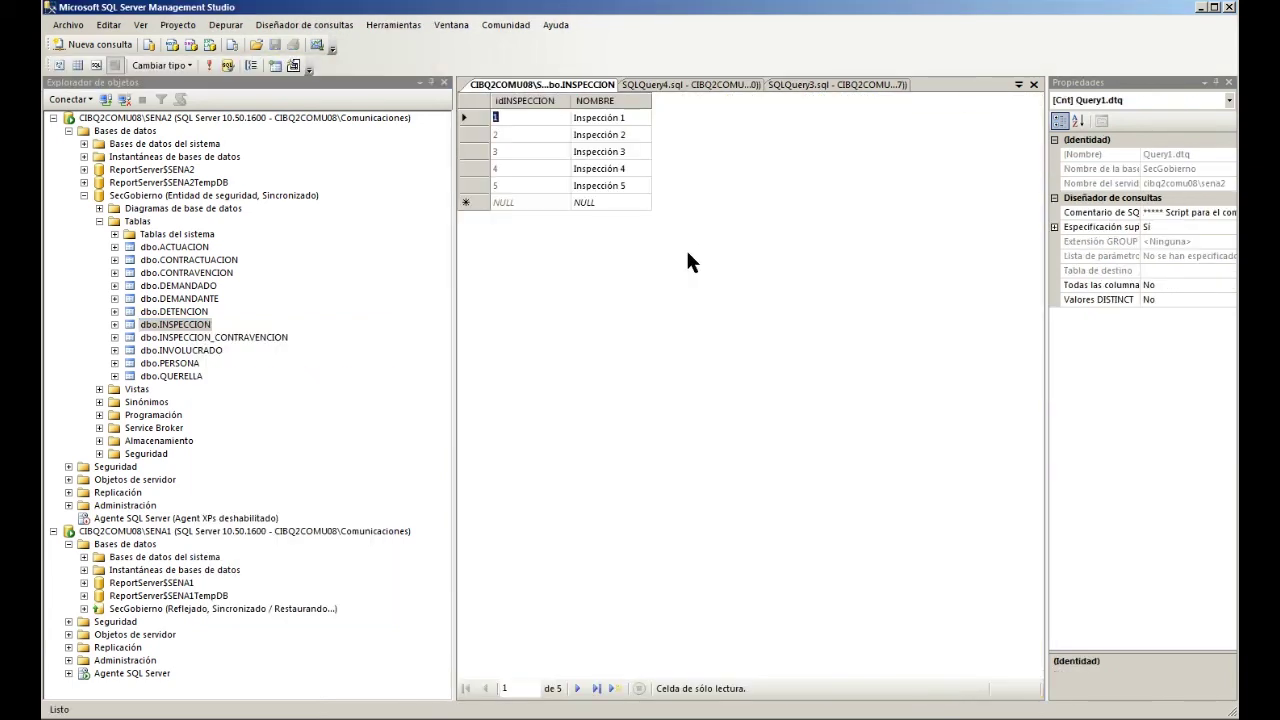
pyautogui.click(598, 203)
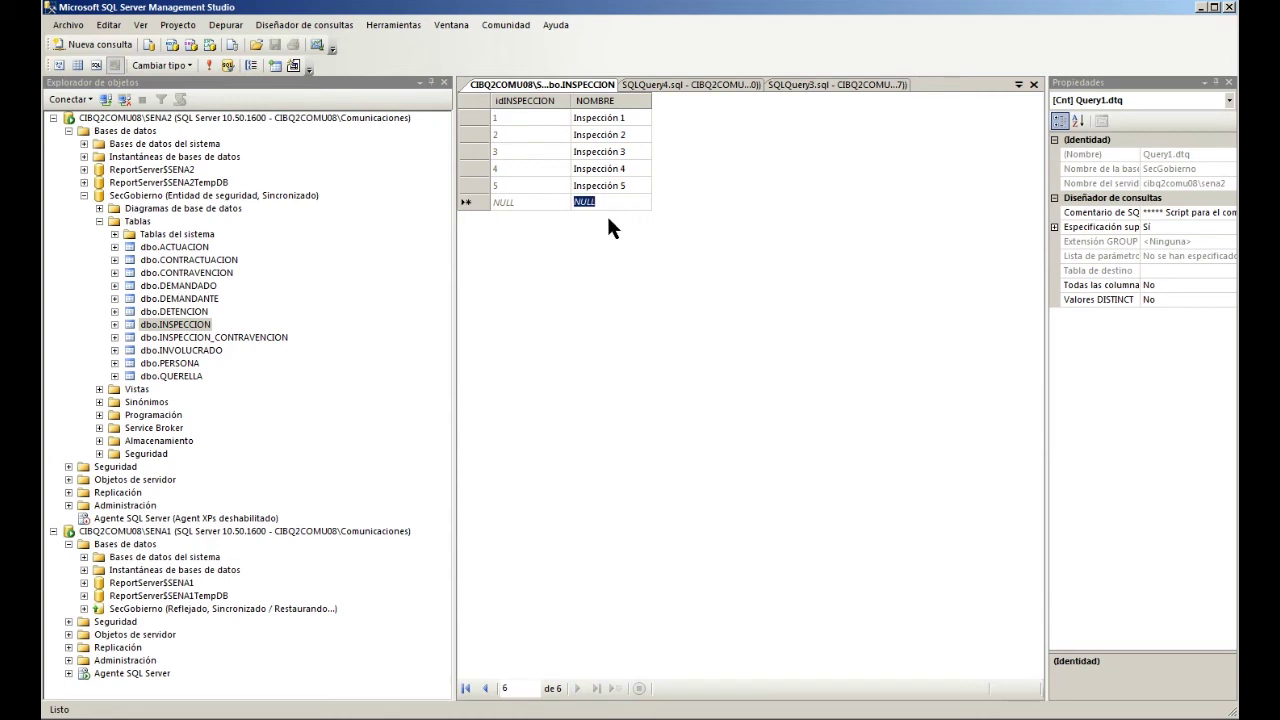
pyautogui.write('Inspección 6')
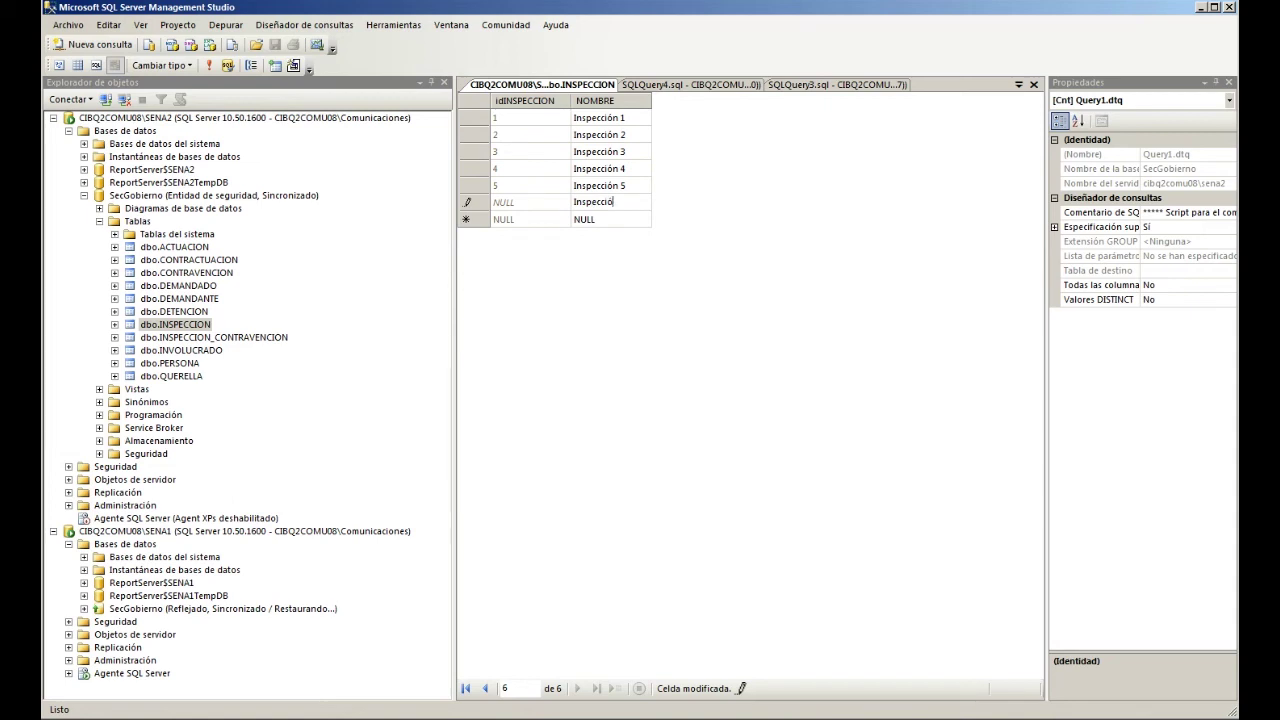
pyautogui.click(616, 219)
pyautogui.write('Inspección 7')
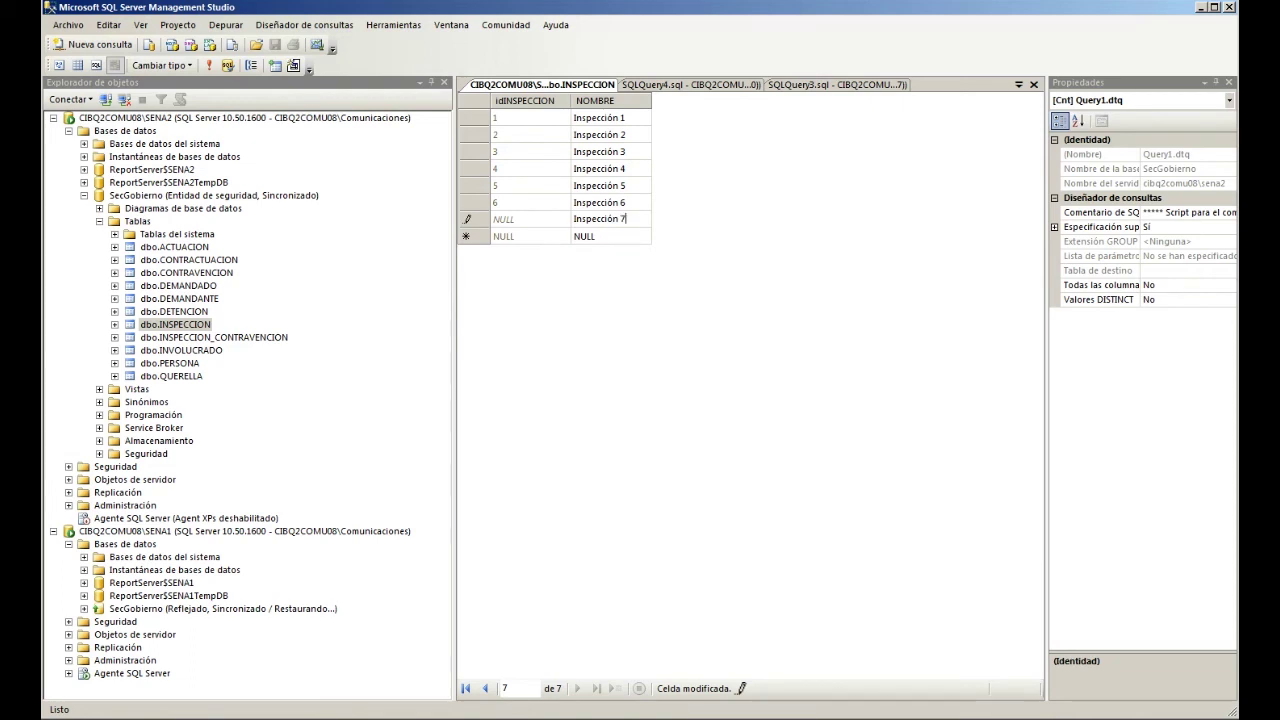
pyautogui.click(630, 202)
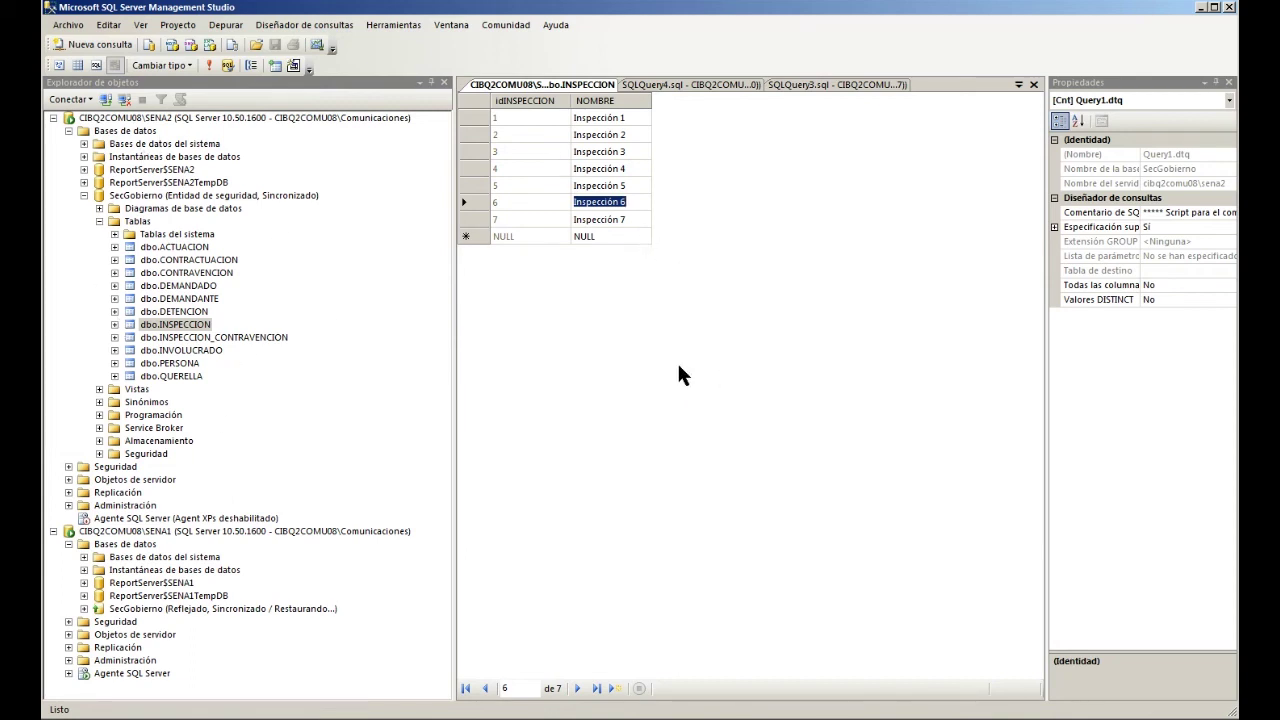
# Step: Fail over the SecGobierno mirroring from SENA2 through the database's mirroring properties and confirm the role switch
pyautogui.click(133, 201)
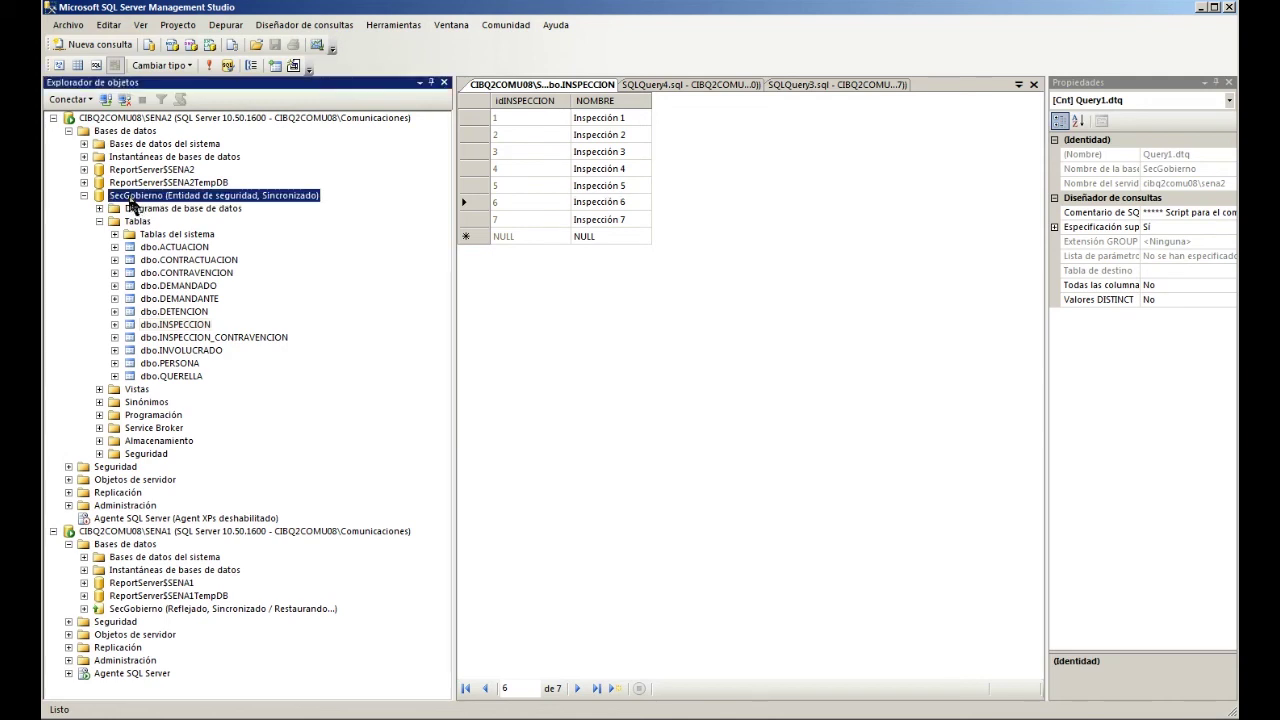
pyautogui.rightClick(125, 198)
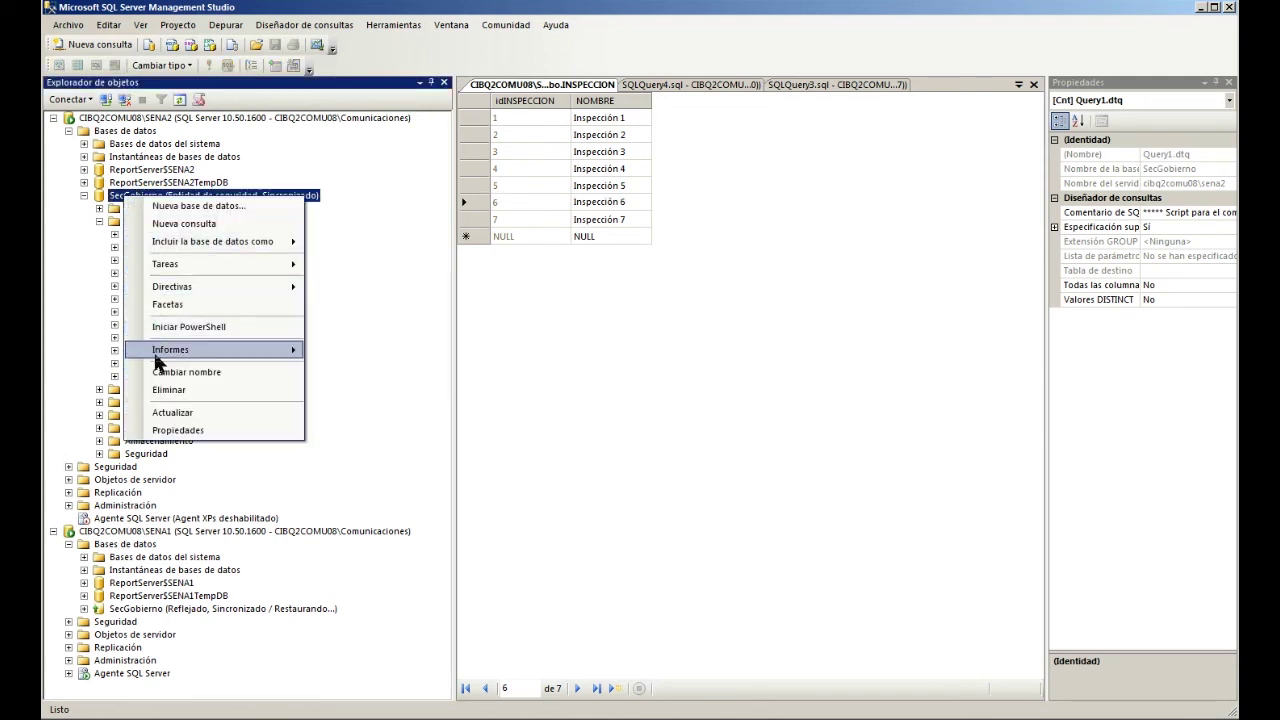
pyautogui.click(180, 430)
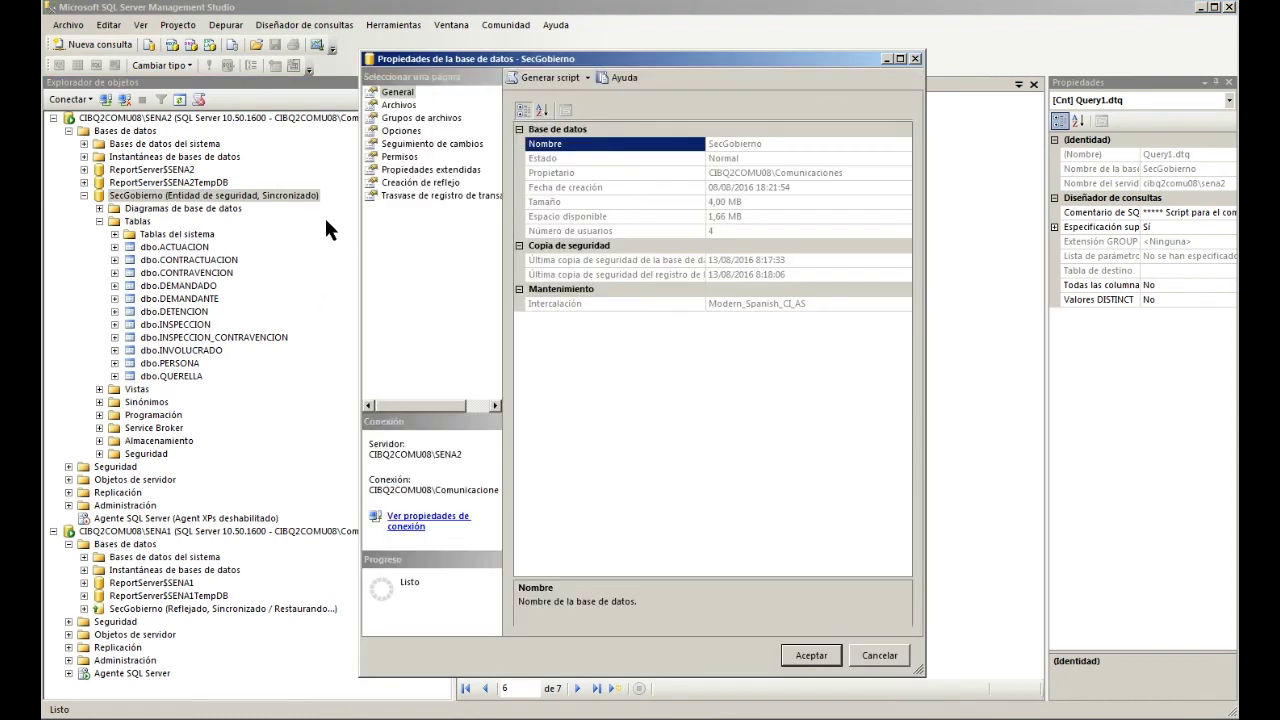
pyautogui.click(420, 182)
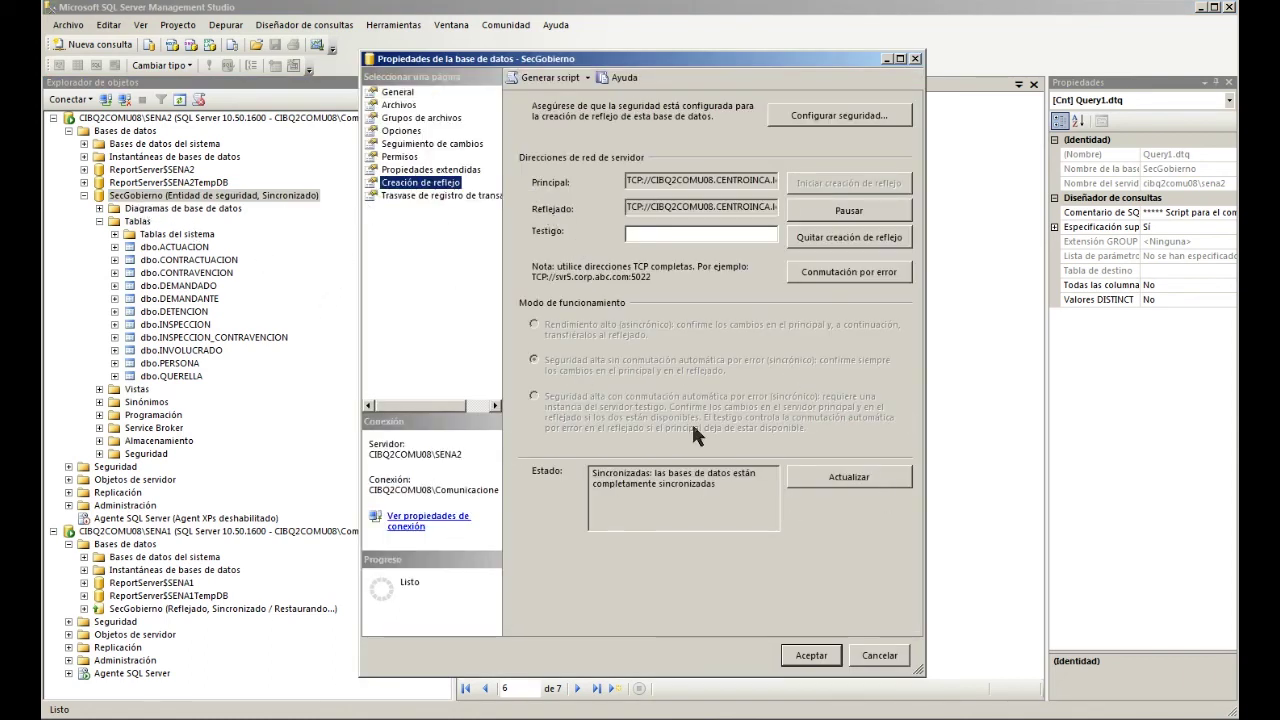
pyautogui.click(853, 277)
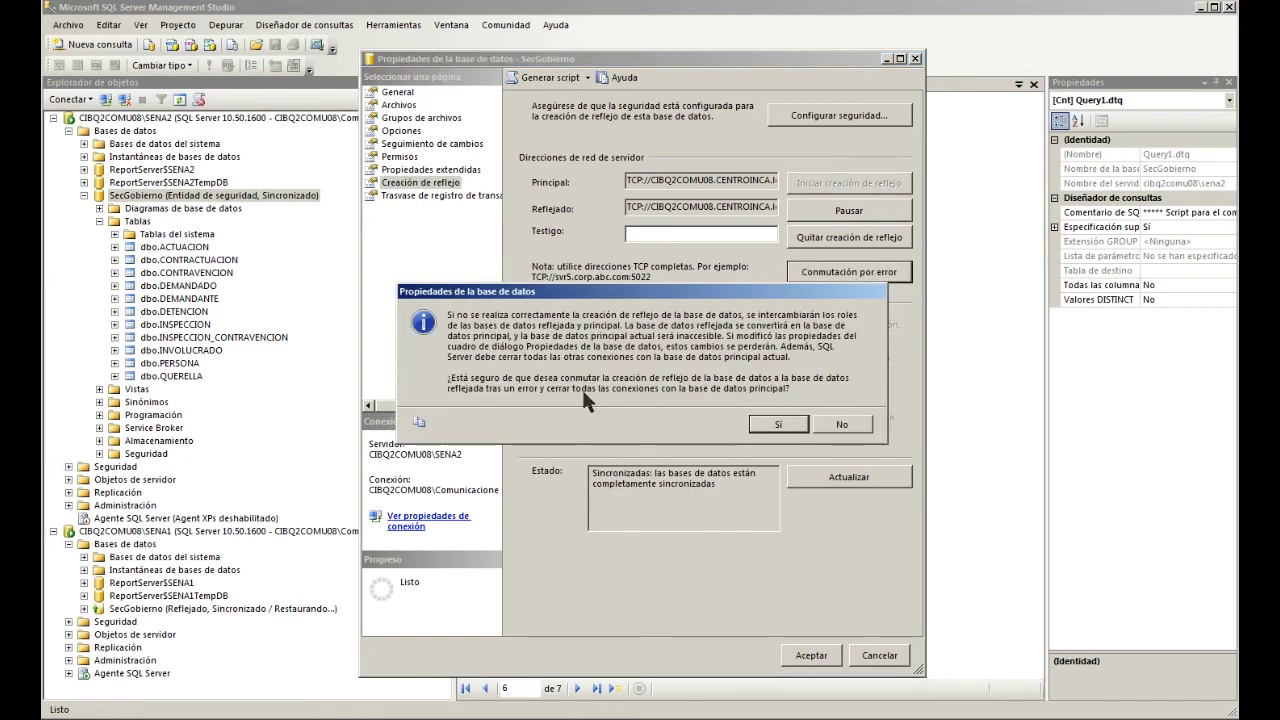
pyautogui.click(787, 424)
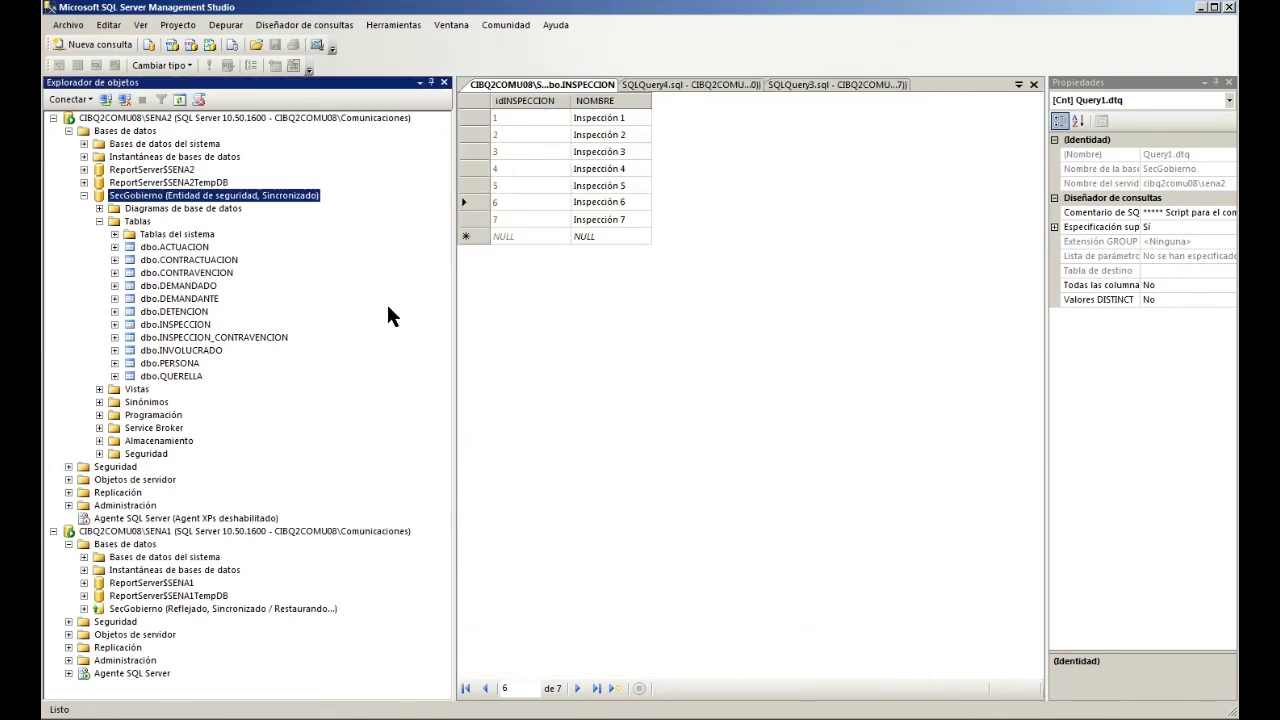
# Step: Refresh the SecGobierno database on SENA2 and on SENA1 to update their mirroring roles
pyautogui.rightClick(200, 198)
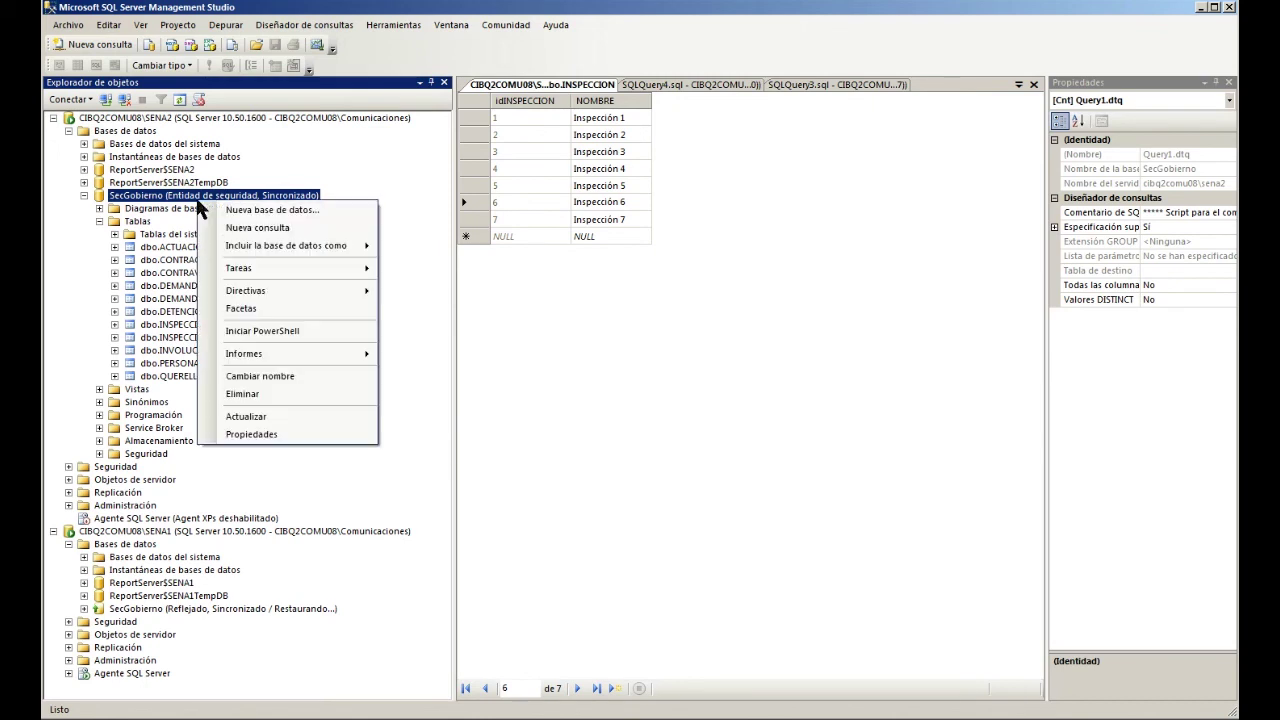
pyautogui.click(250, 416)
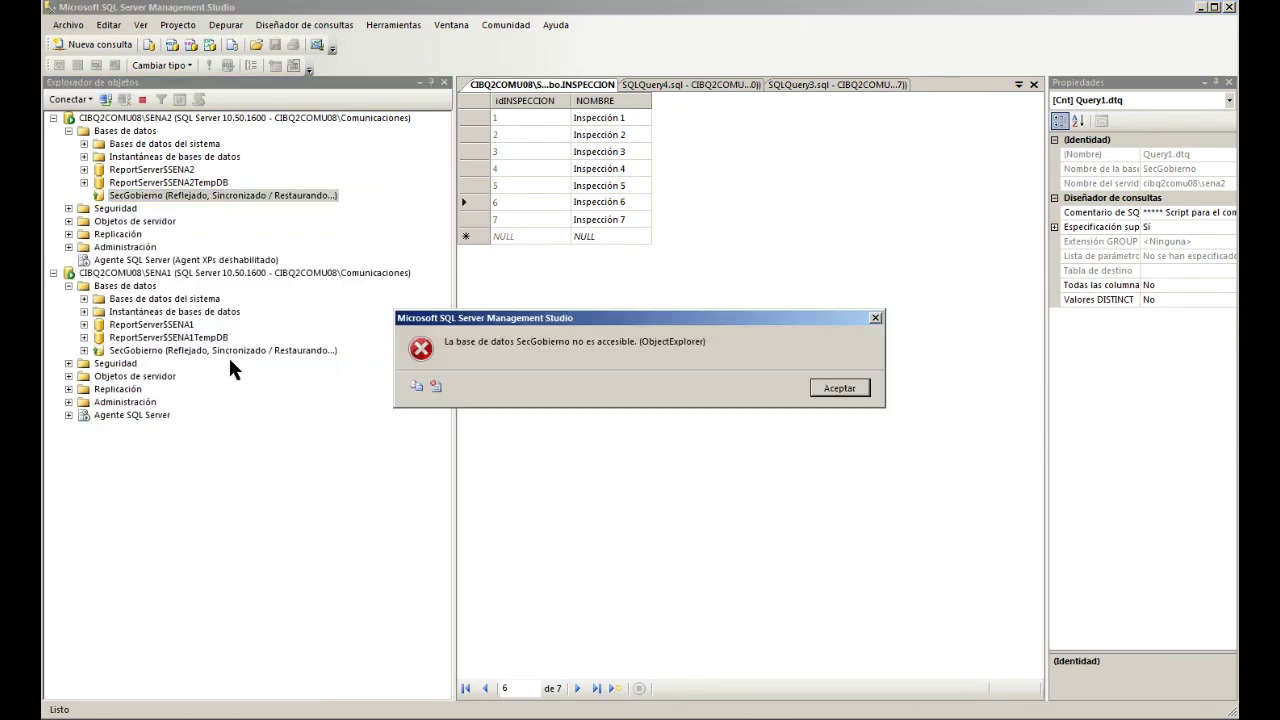
pyautogui.click(833, 388)
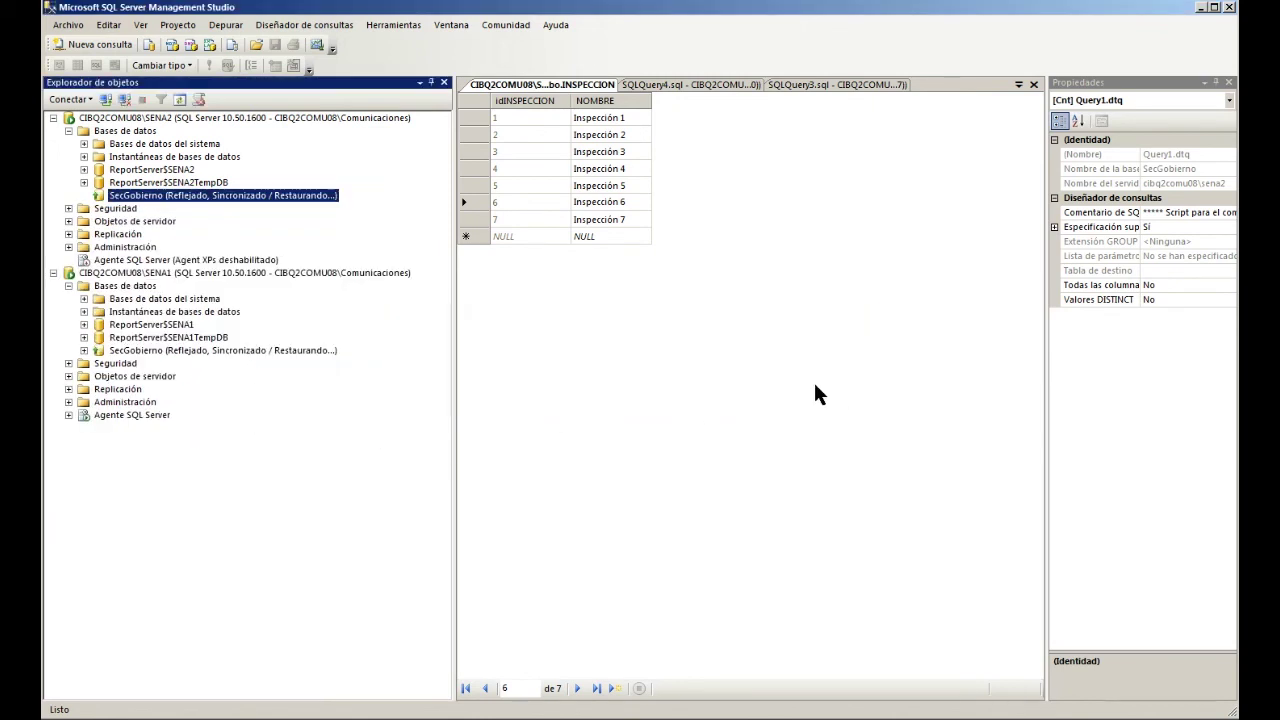
pyautogui.rightClick(144, 350)
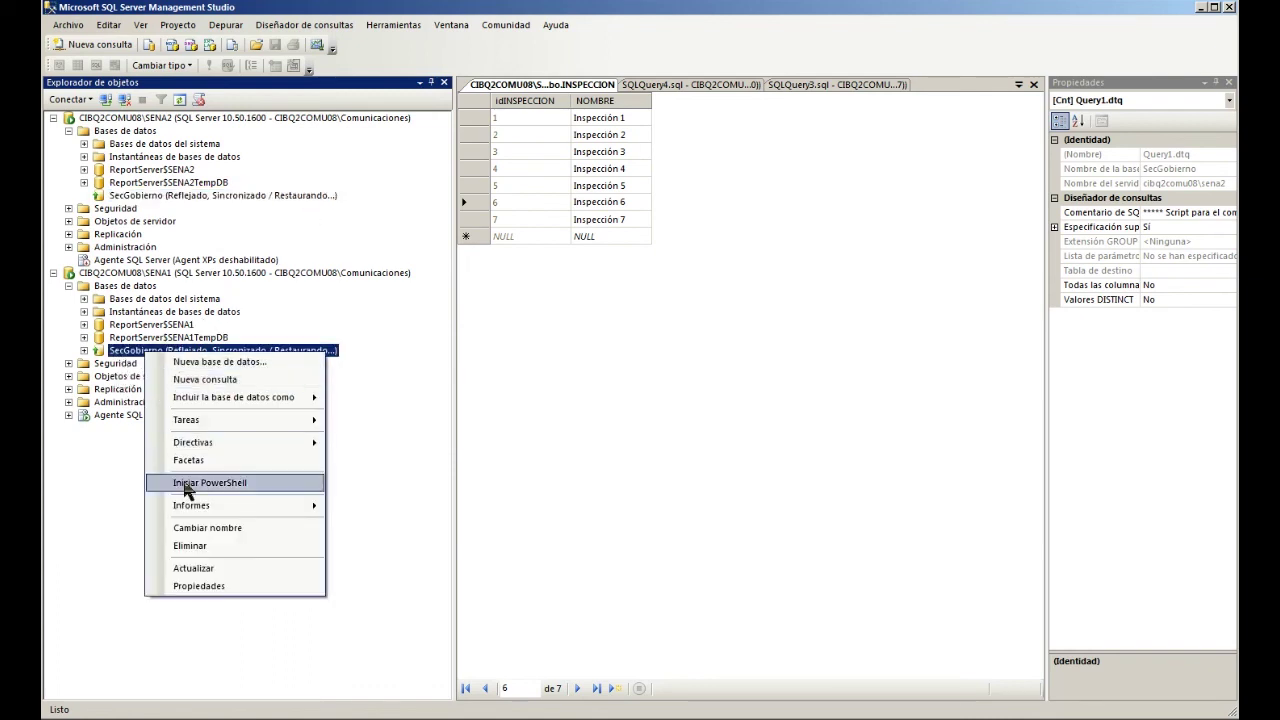
pyautogui.click(194, 568)
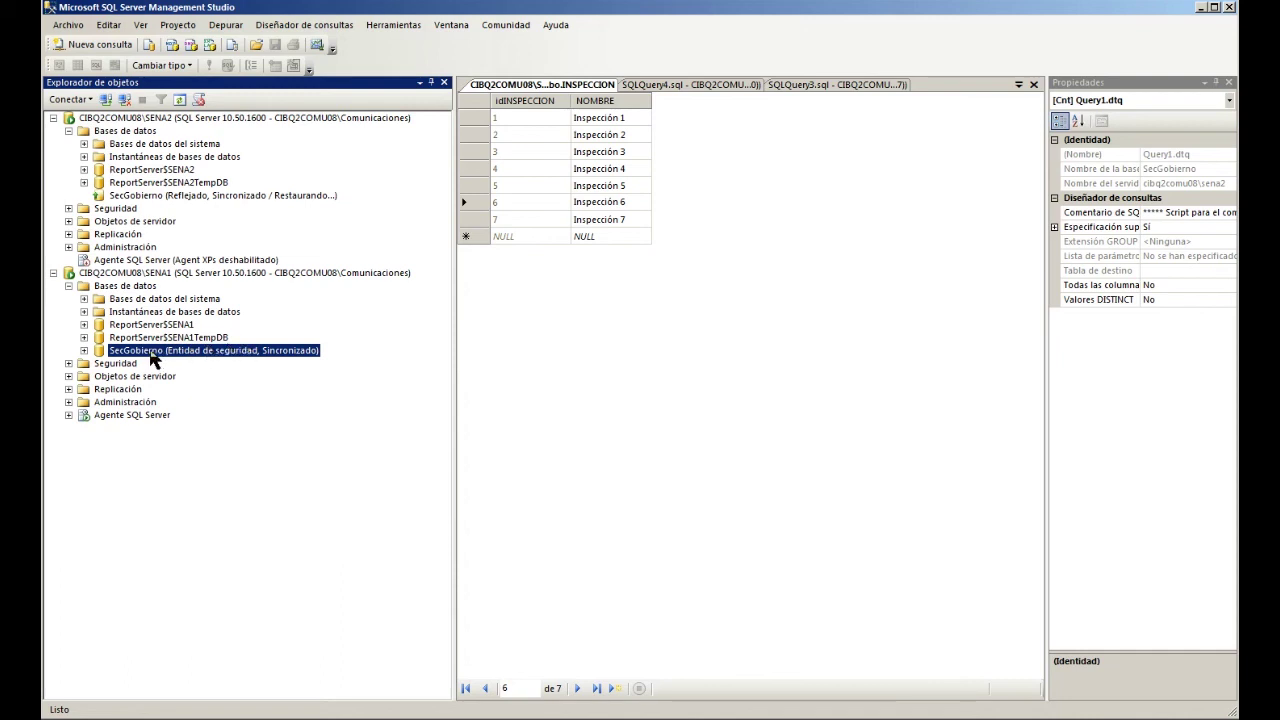
# Step: List the tables of SecGobierno on SENA1 and close all open query and table documents
pyautogui.click(84, 351)
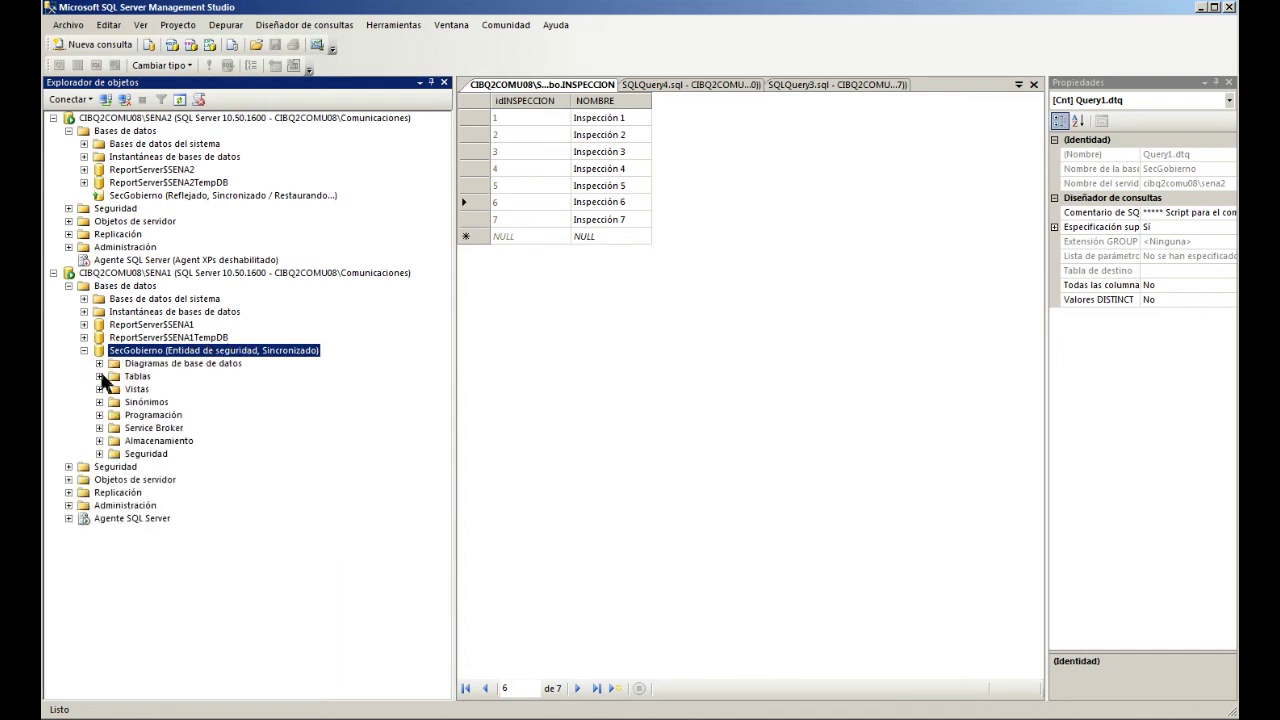
pyautogui.click(99, 376)
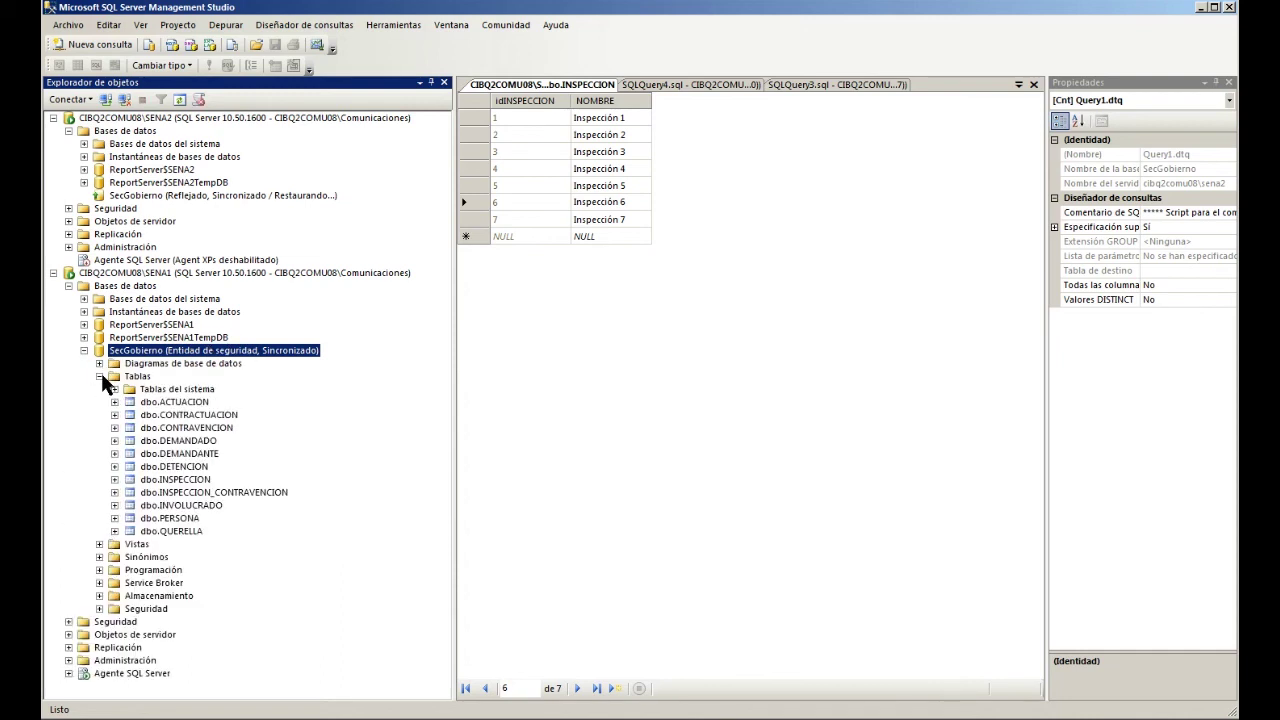
pyautogui.rightClick(592, 84)
pyautogui.click(624, 126)
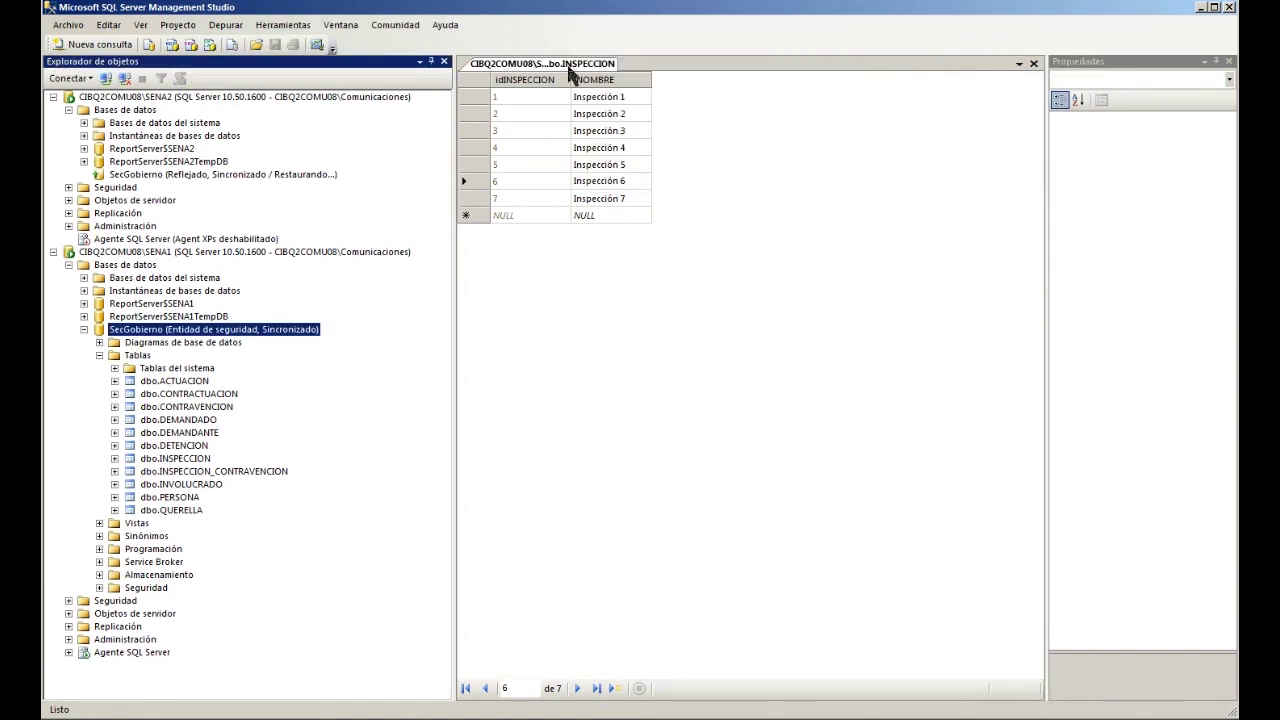
pyautogui.rightClick(576, 84)
pyautogui.click(600, 95)
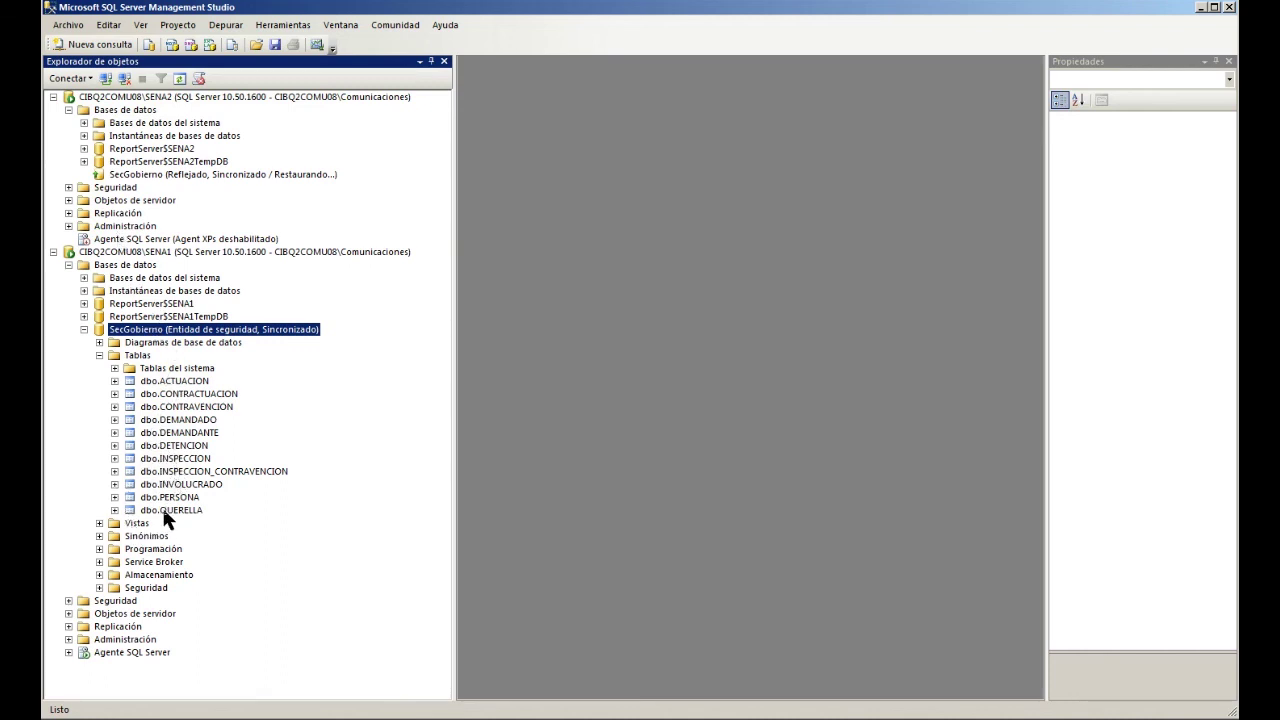
# Step: Query the first 1000 rows of dbo.INSPECCION on SENA1 and check the Inspección 6 and Inspección 7 rows
pyautogui.rightClick(173, 462)
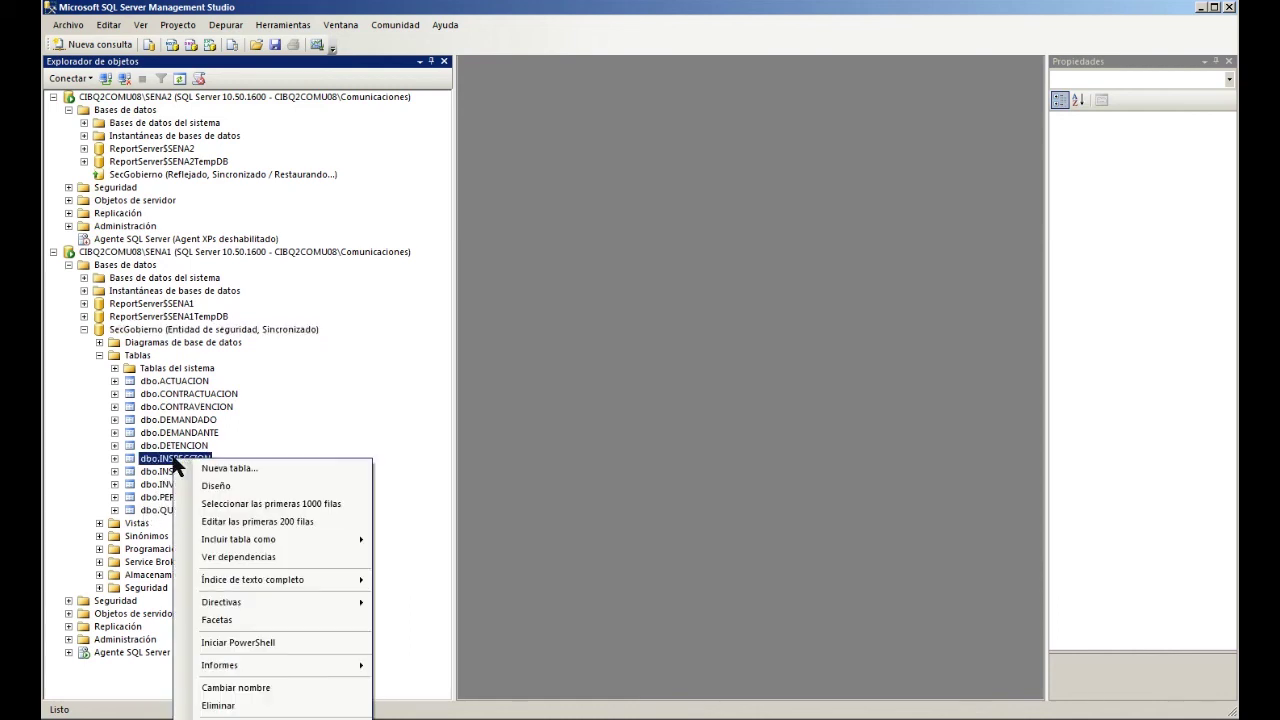
pyautogui.click(245, 504)
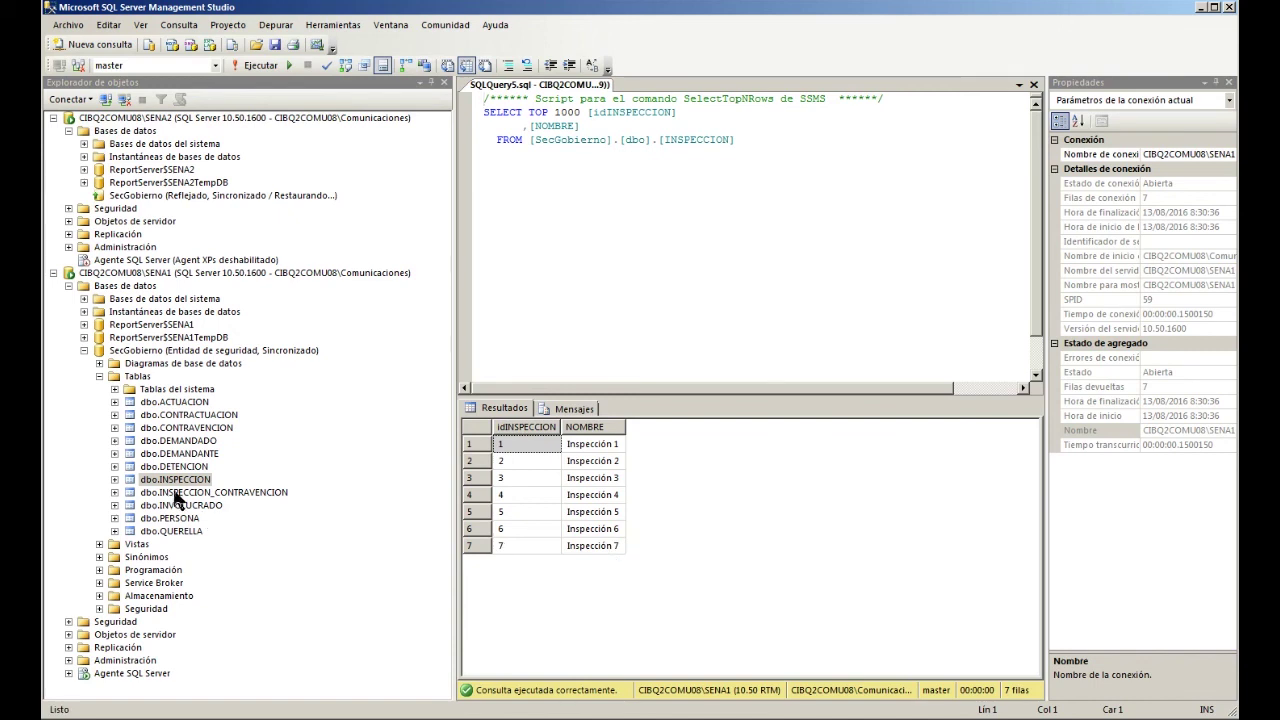
pyautogui.click(590, 530)
pyautogui.click(596, 545)
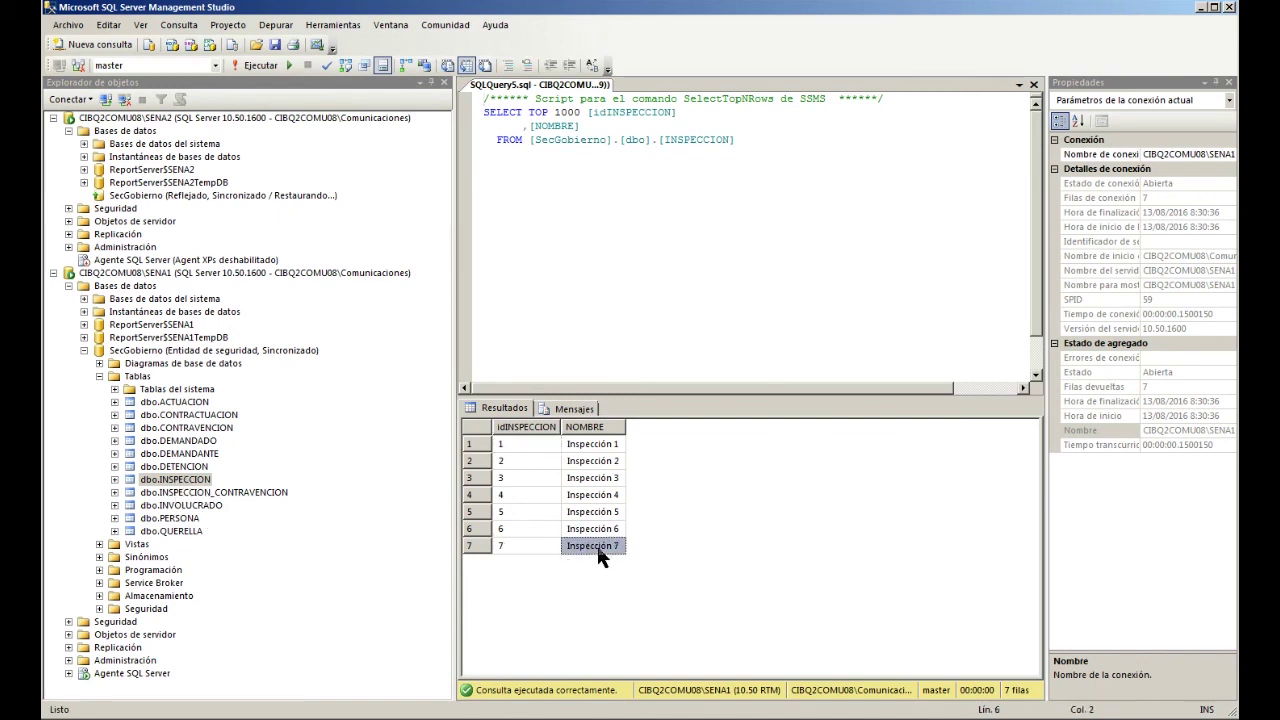